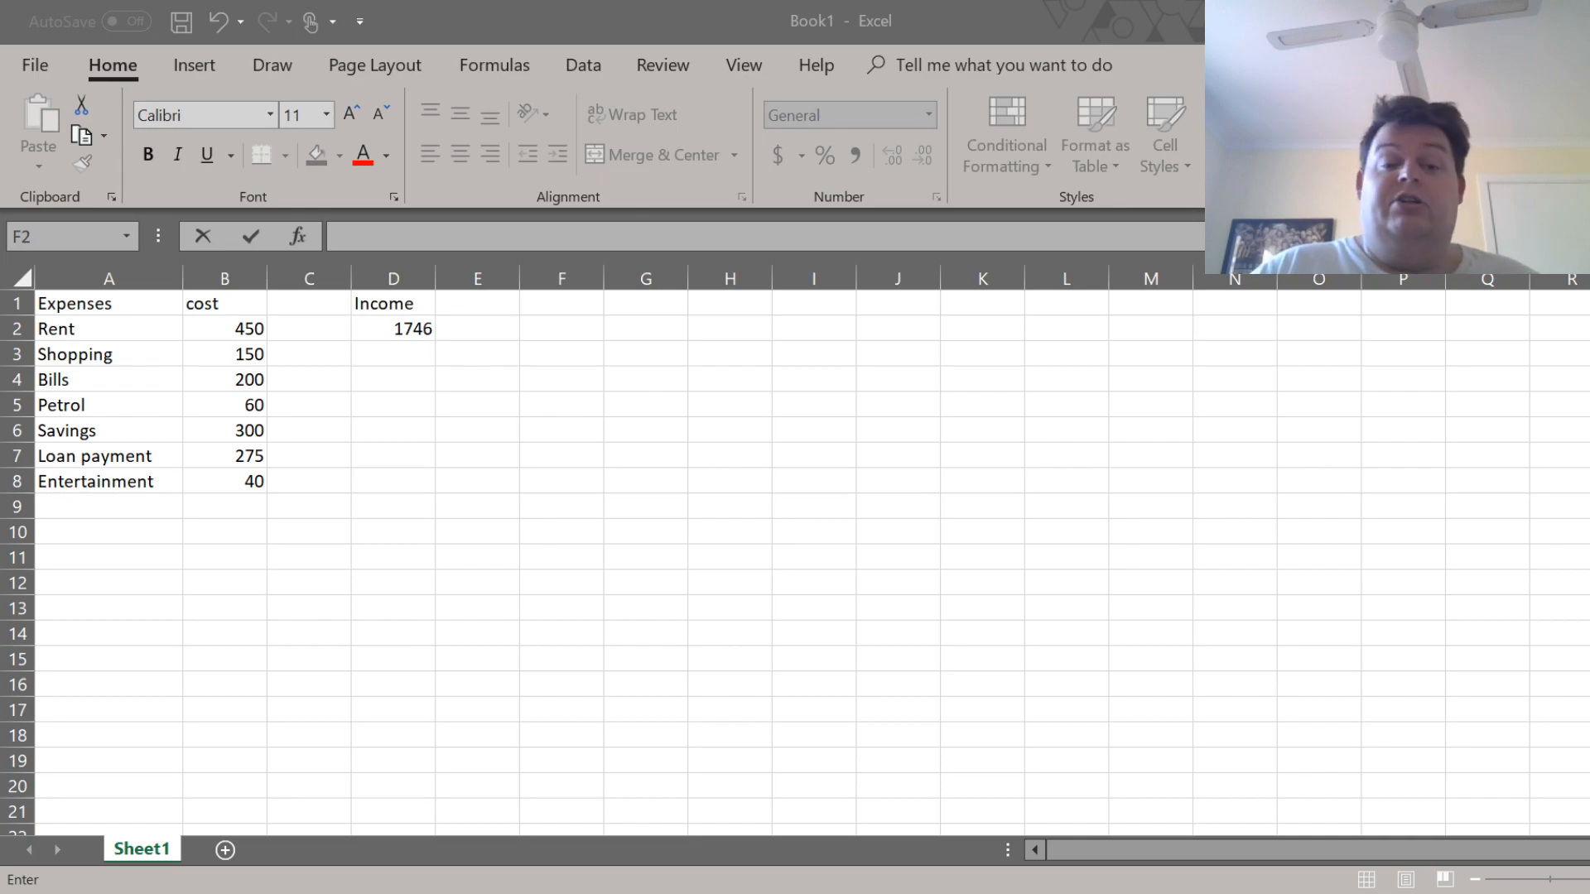
- Make the header cells A1 to D1 (Expenses, cost, Income) bold
{"action": "key", "text": "alt+Tab"}
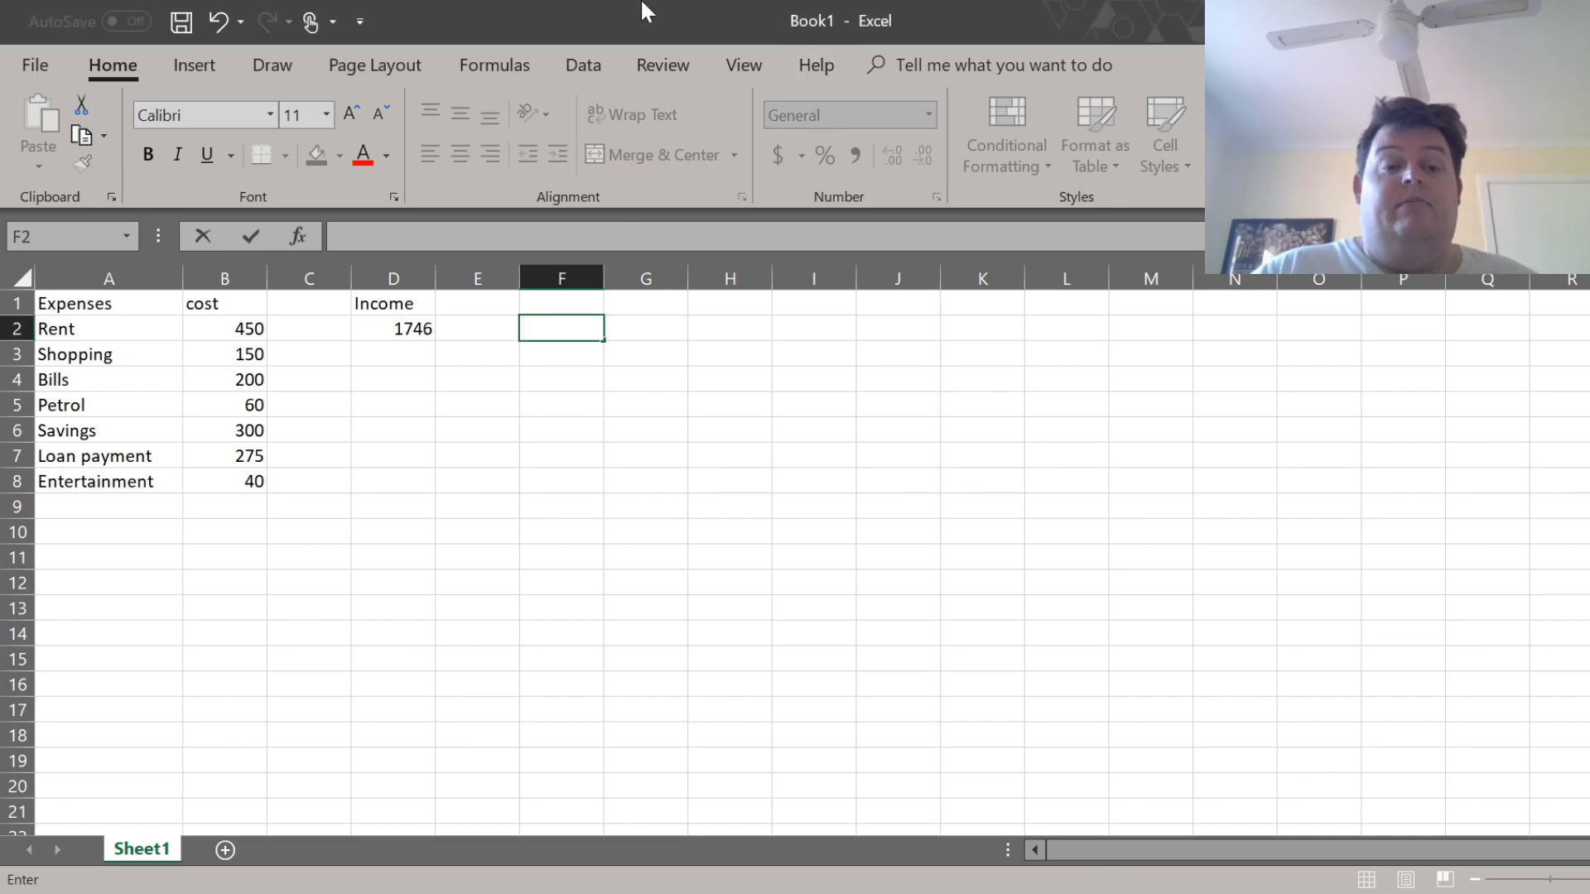
{"action": "left_click_drag", "start_coordinate": [135, 295], "coordinate": [369, 309]}
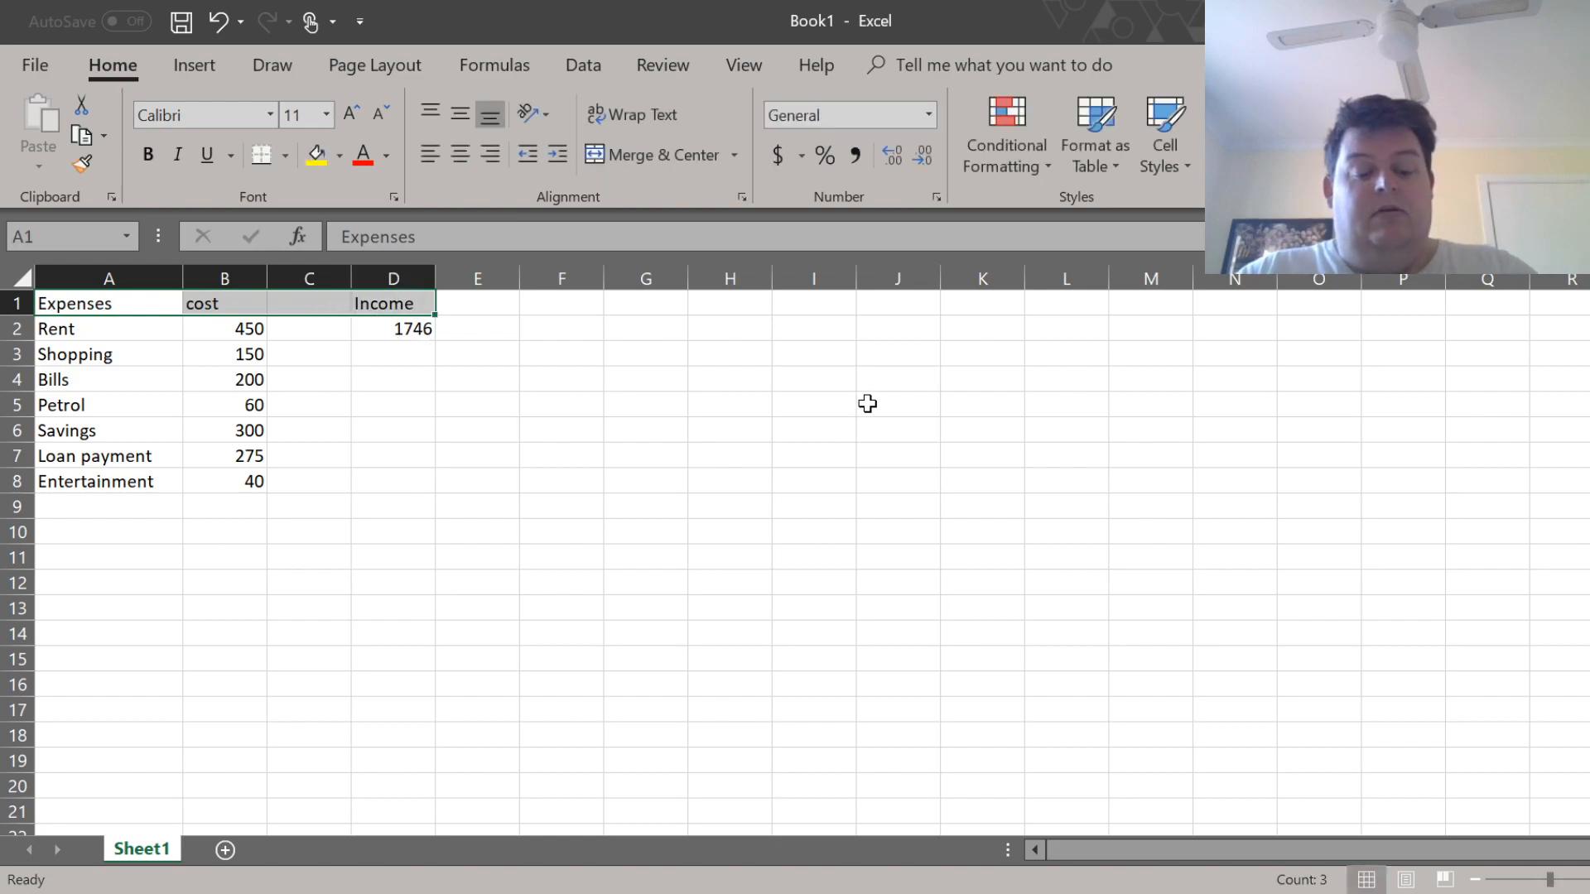
{"action": "key", "text": "ctrl+b"}
{"action": "left_click", "coordinate": [581, 384]}
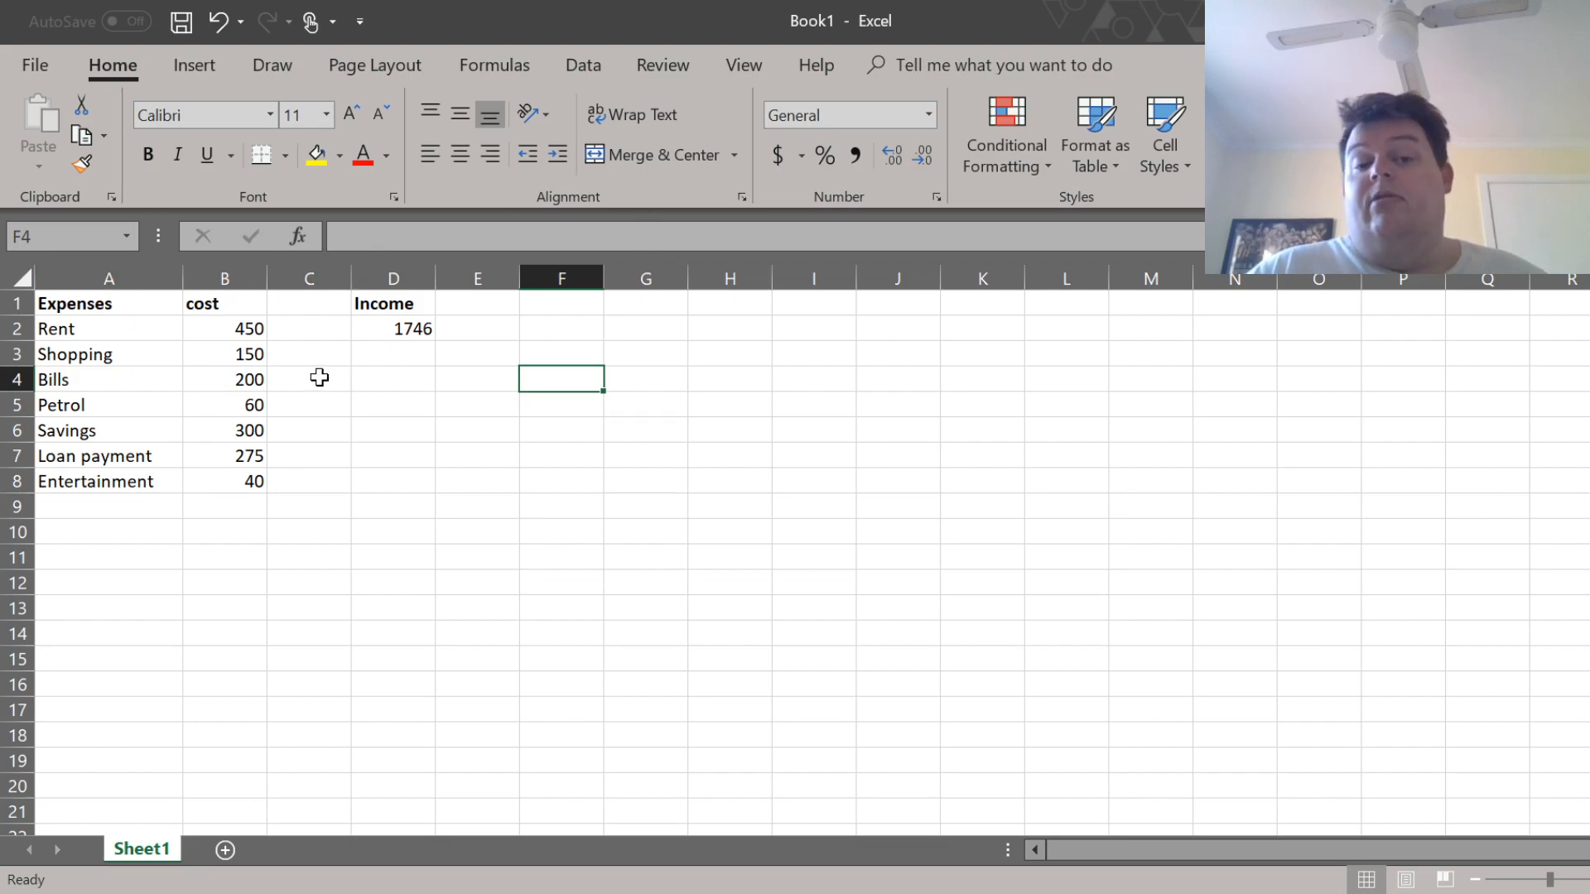
- Enter the formula =B2+B3 in cell F2 to add the Rent and Shopping costs
{"action": "left_click", "coordinate": [554, 329]}
{"action": "double_click", "coordinate": [570, 326]}
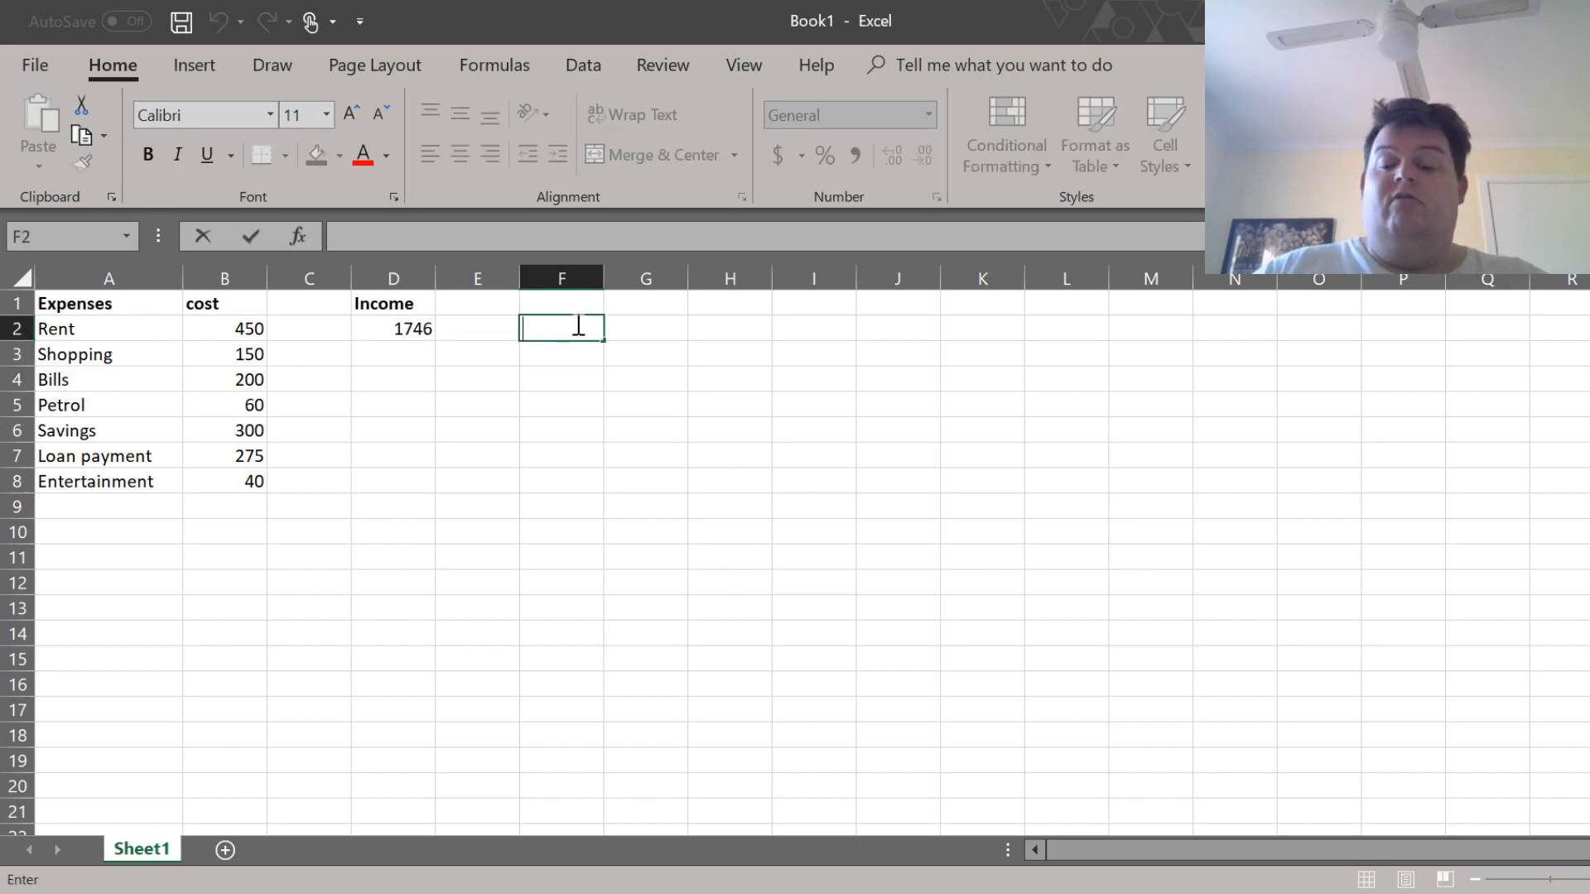
{"action": "type", "text": "="}
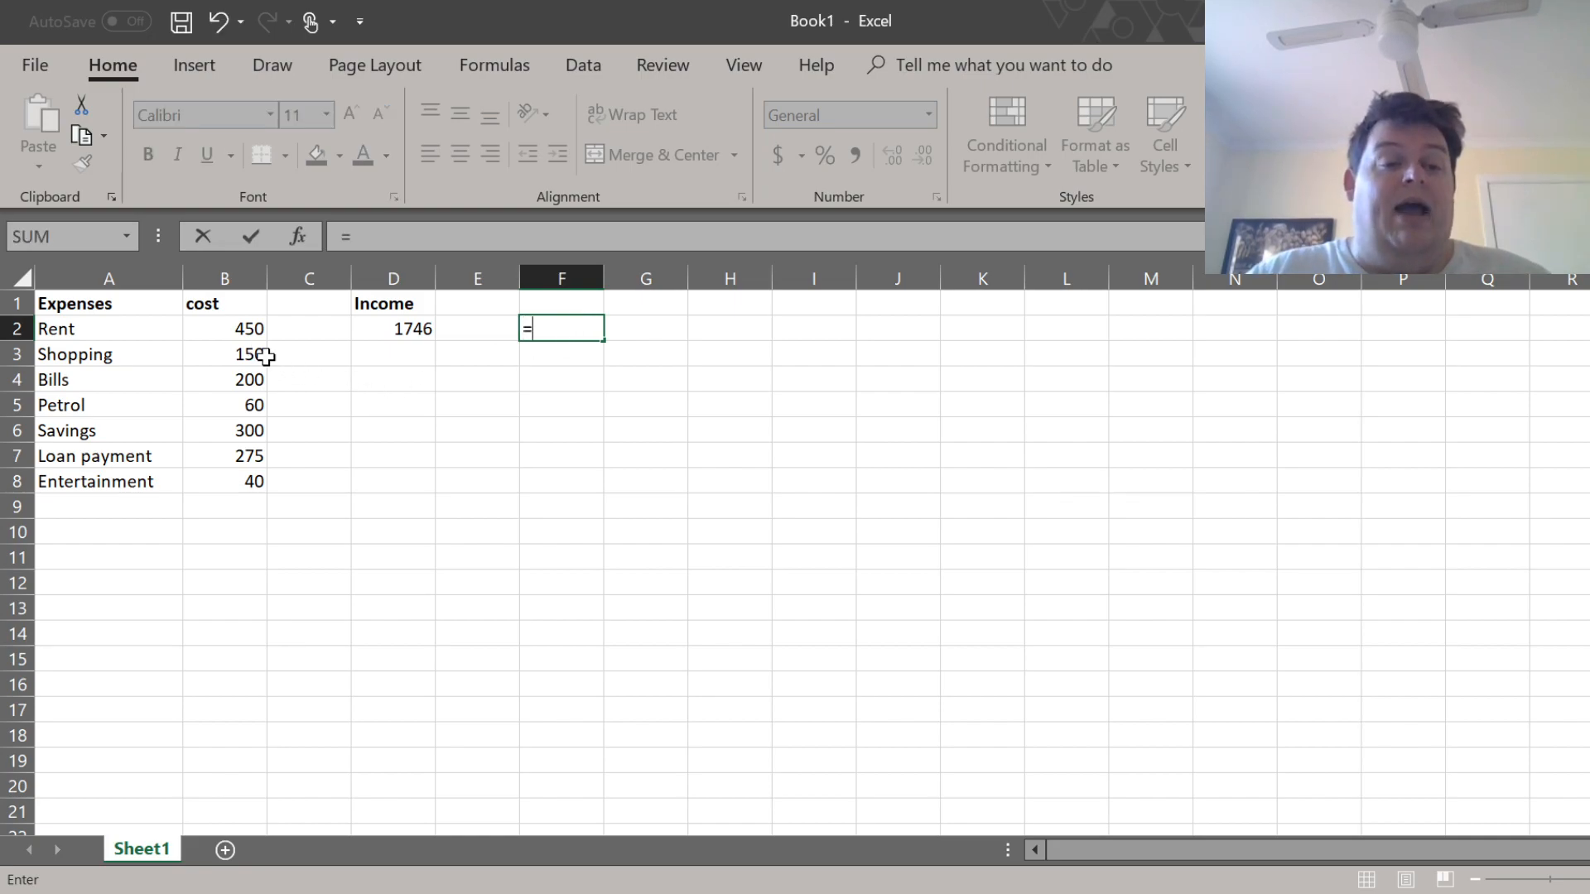
{"action": "left_click", "coordinate": [240, 331]}
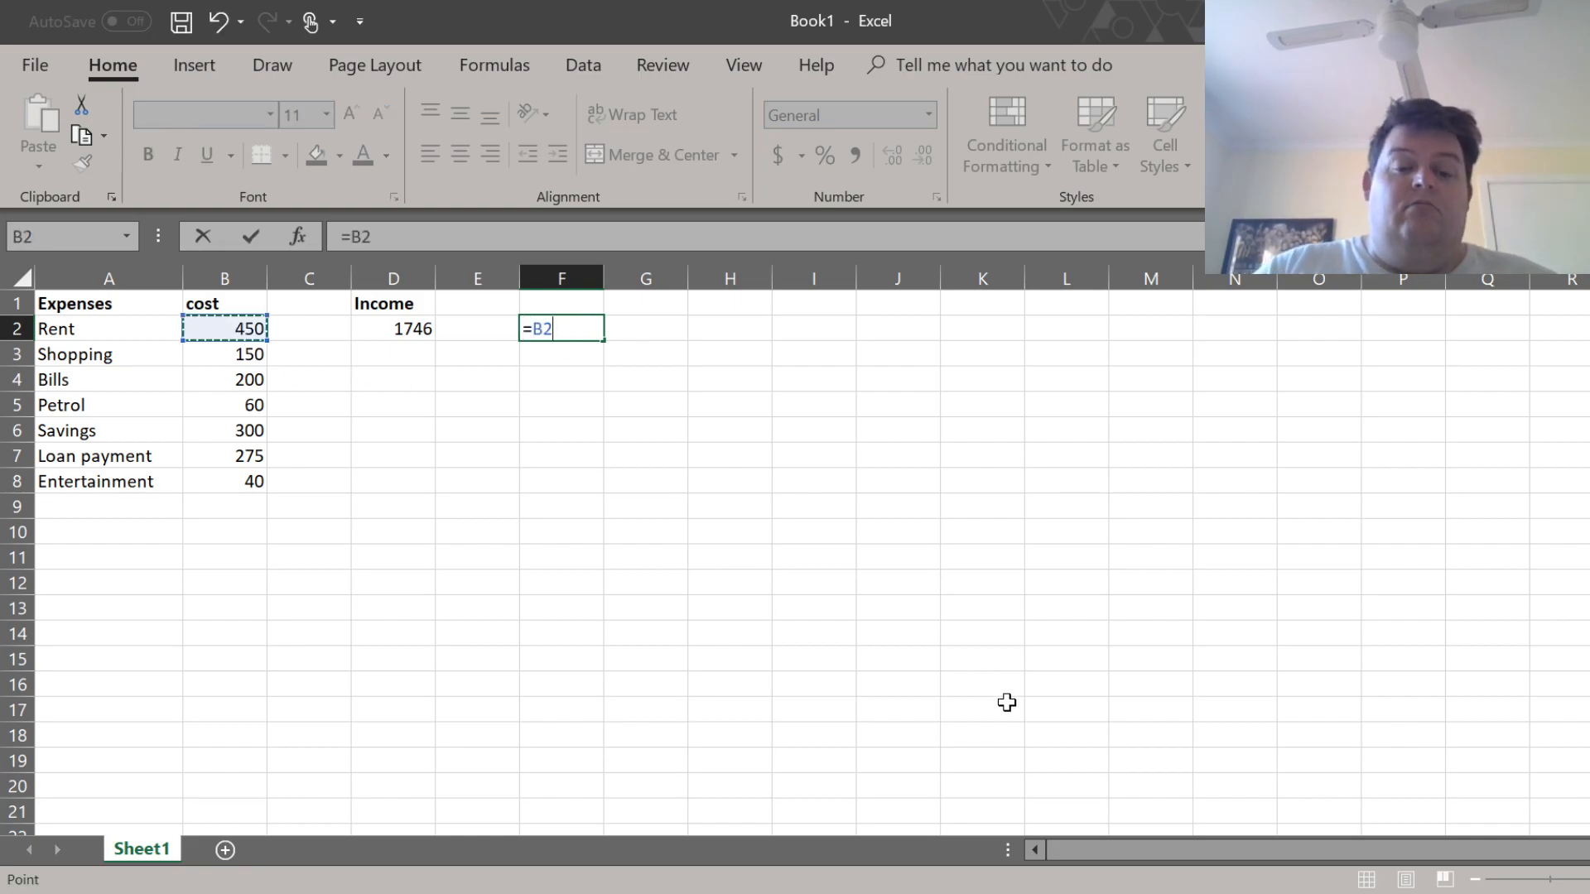
{"action": "type", "text": "+"}
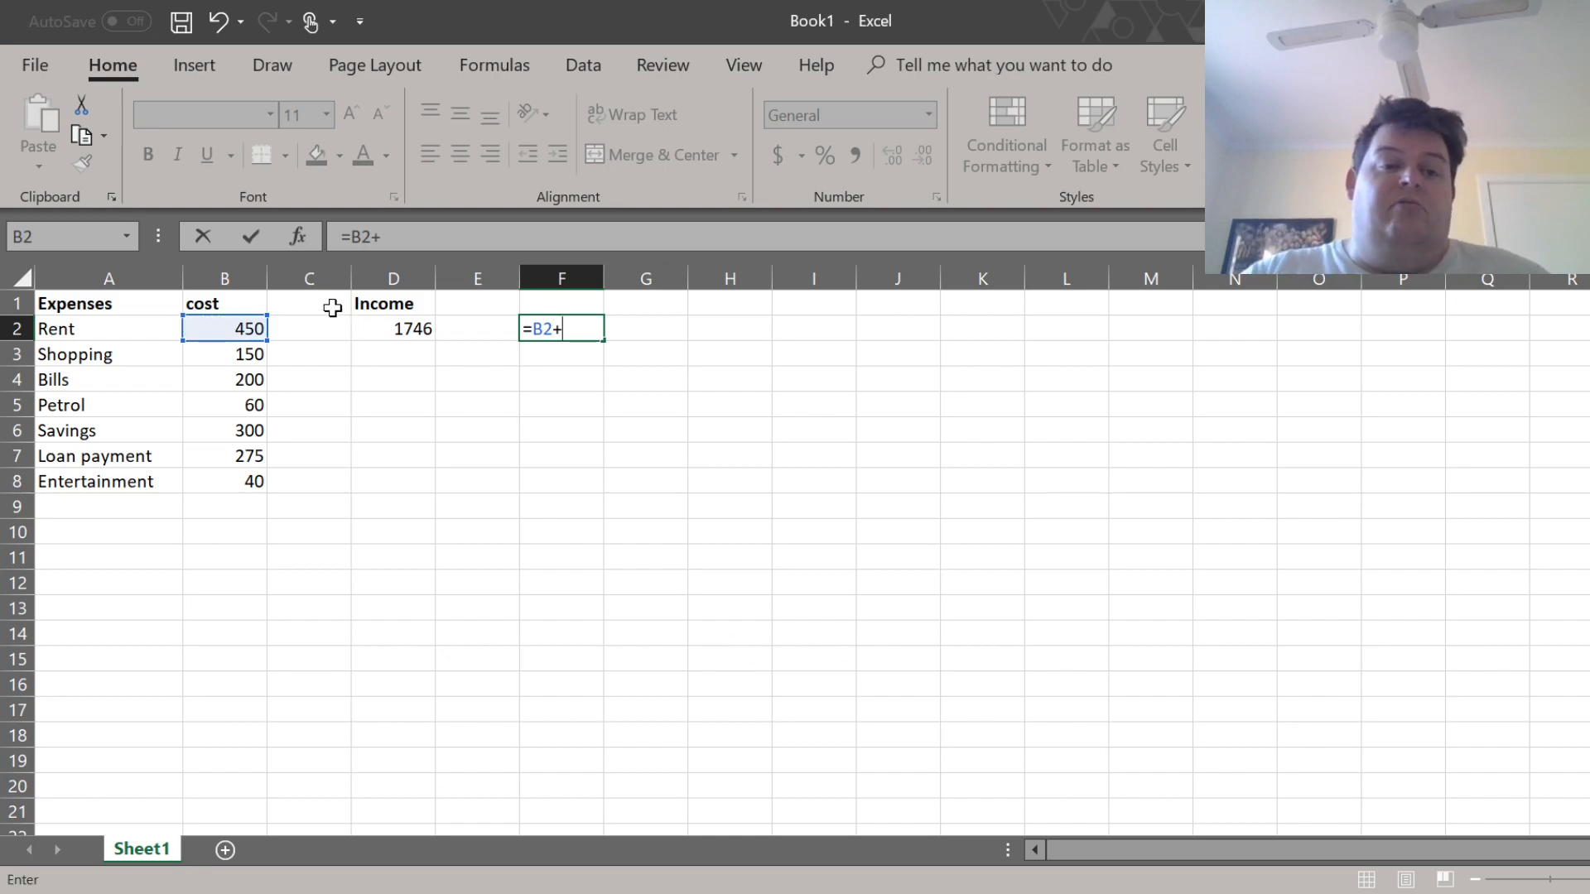
{"action": "left_click", "coordinate": [225, 356]}
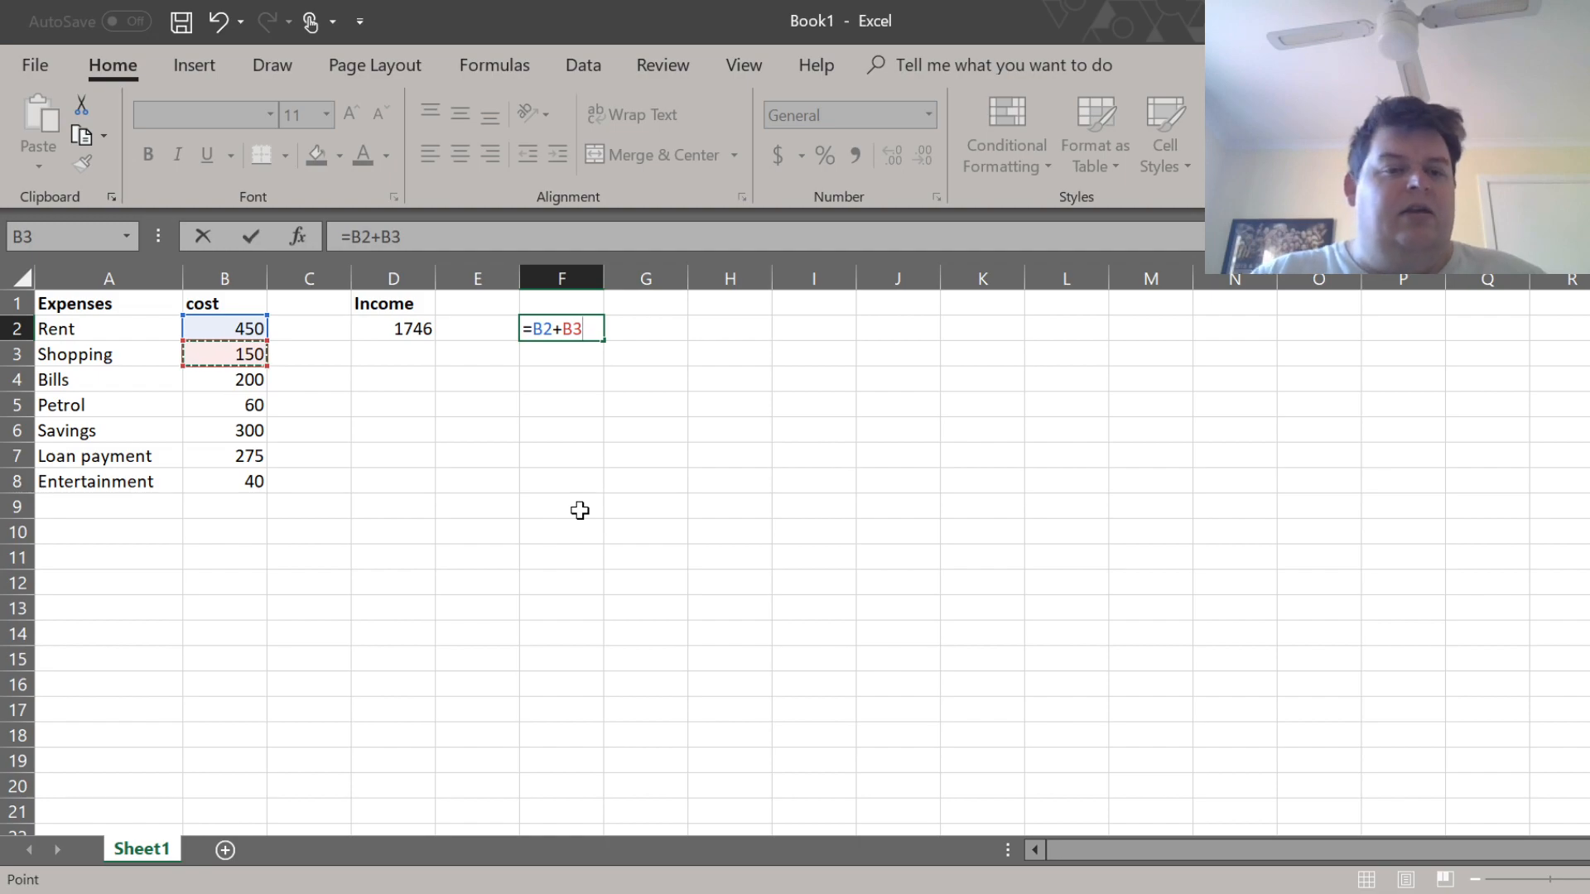
{"action": "key", "text": "Return"}
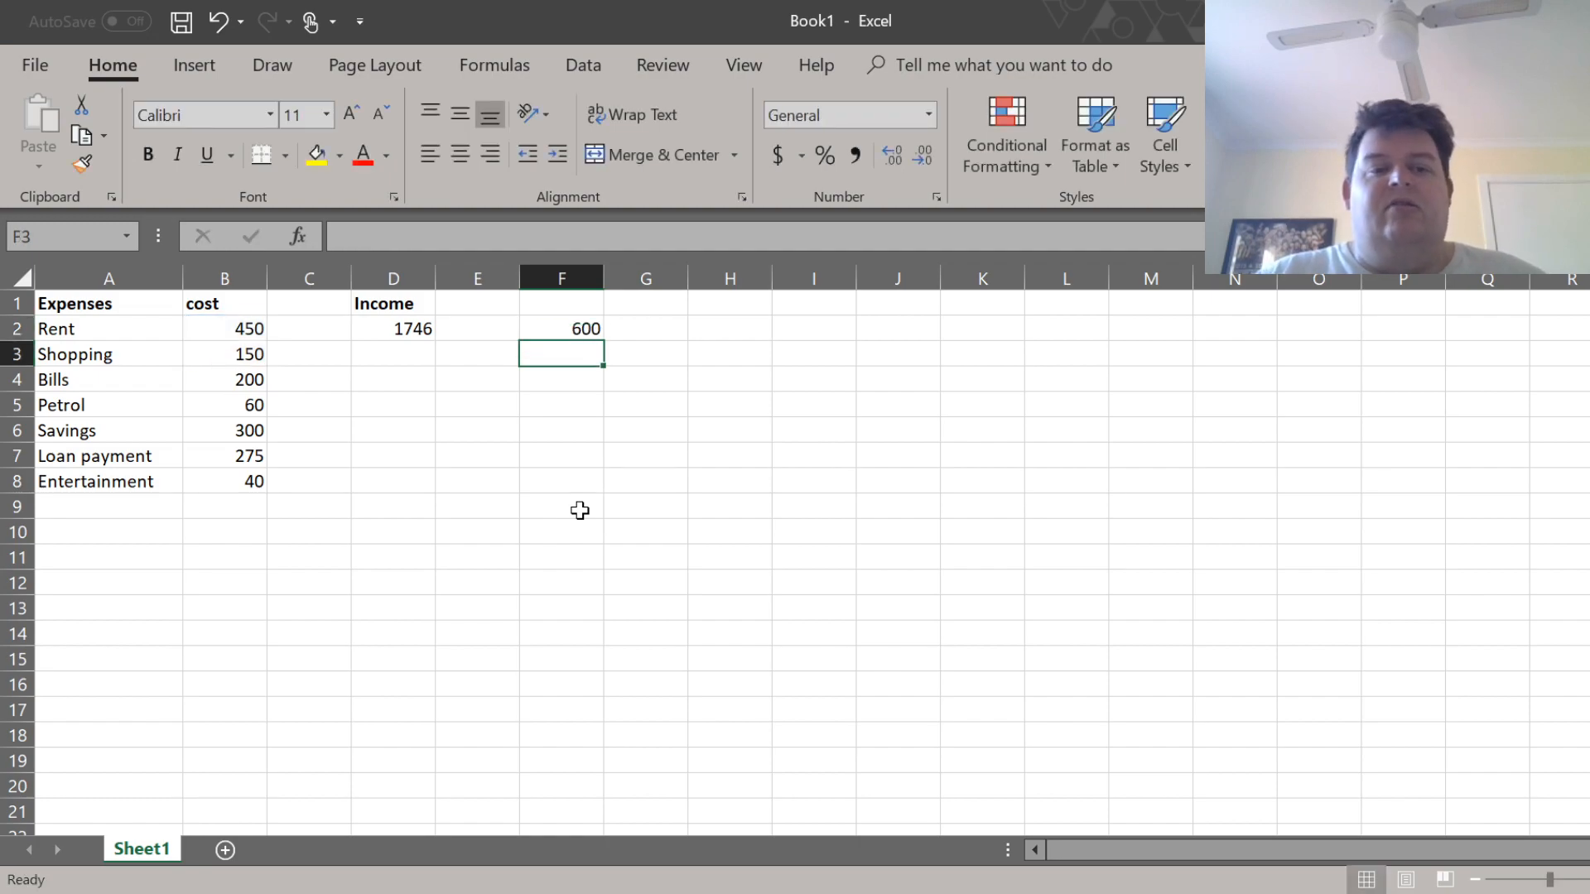
- Edit the formula in cell F2 to =B2-B3 so it subtracts Shopping from Rent
{"action": "key", "text": "Up"}
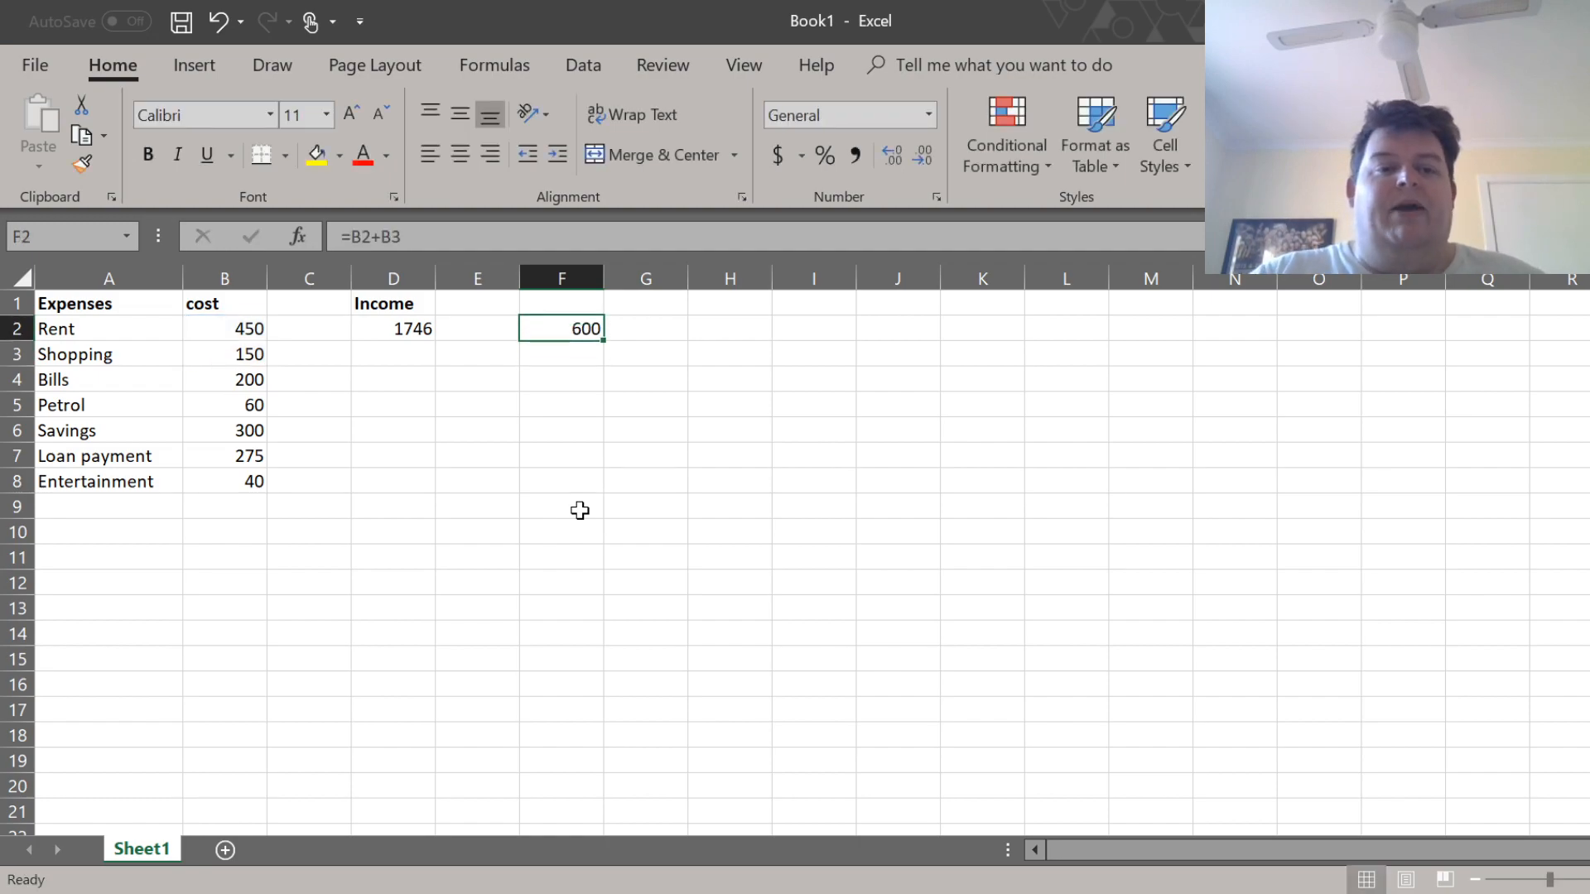
{"action": "left_click", "coordinate": [389, 240]}
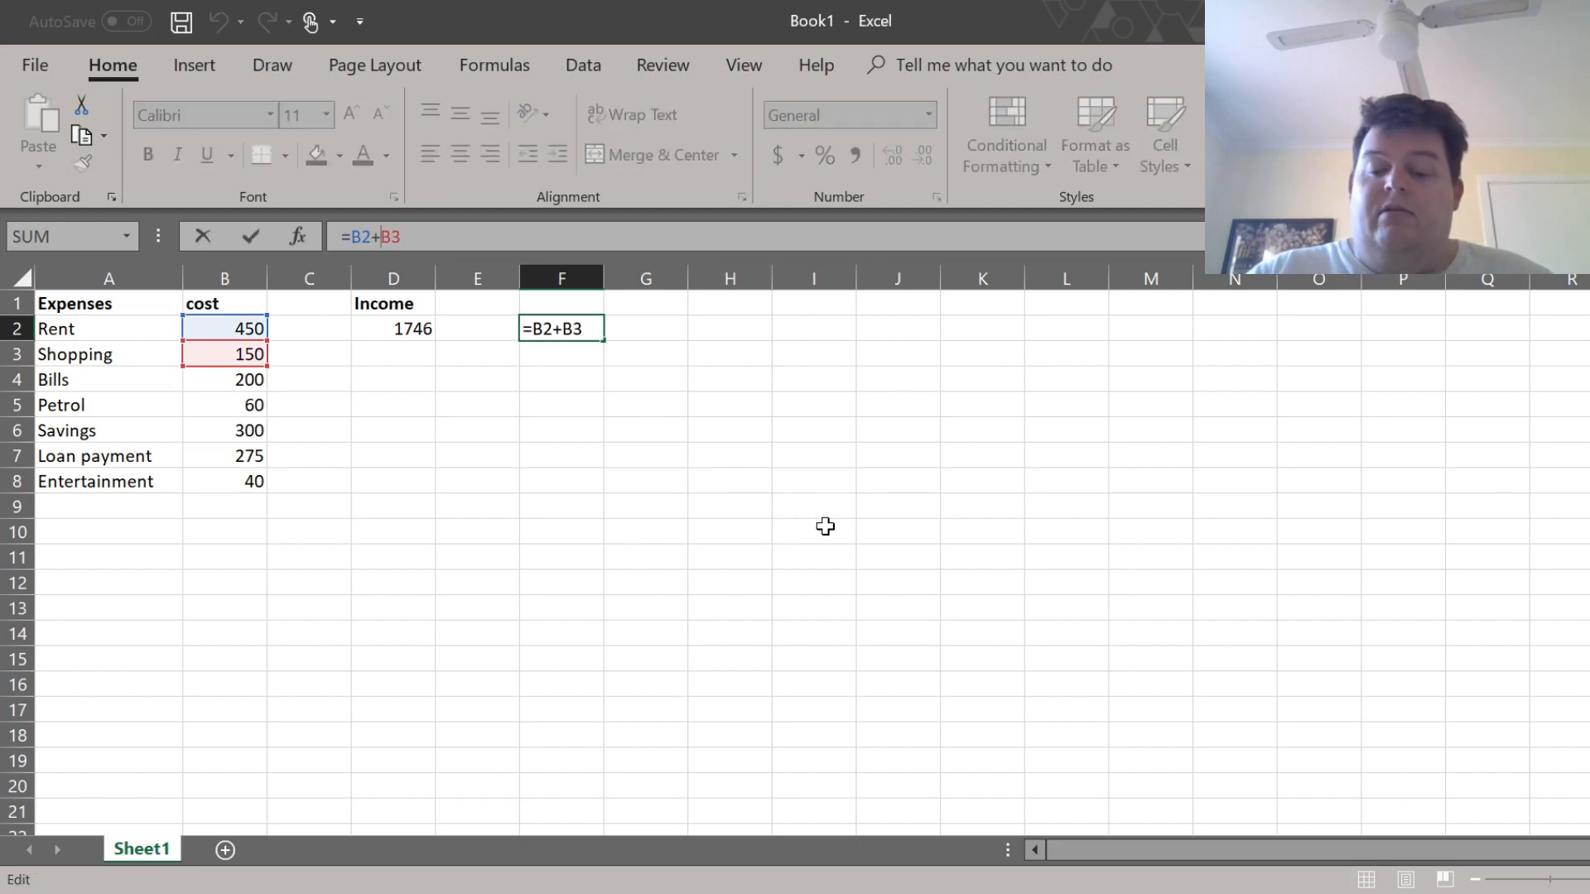
{"action": "key", "text": "BackSpace"}
{"action": "type", "text": "-"}
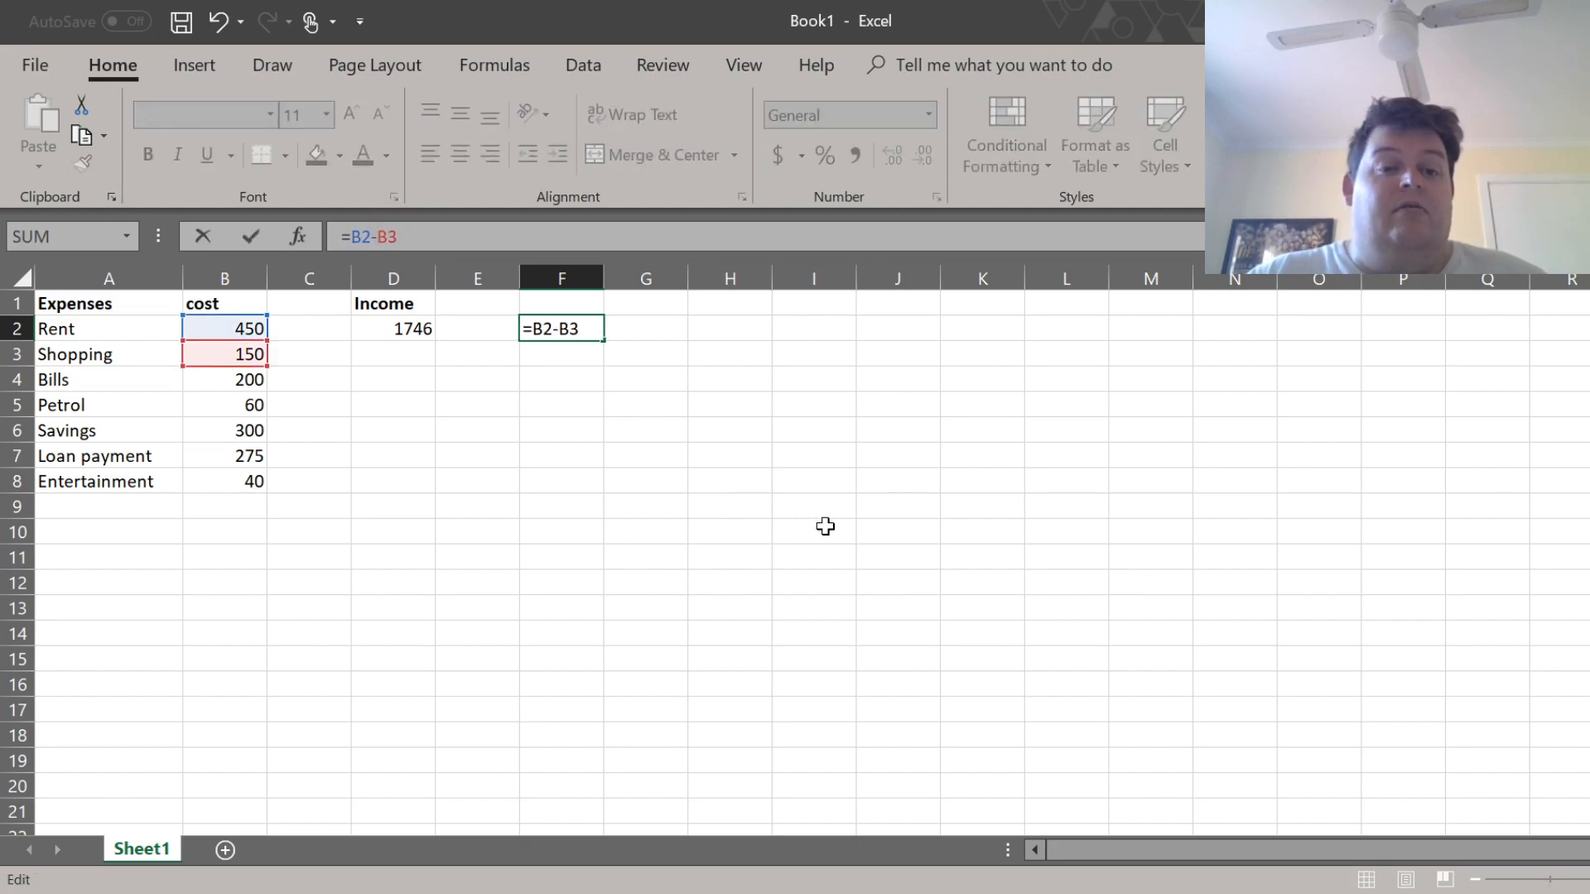
{"action": "key", "text": "Return"}
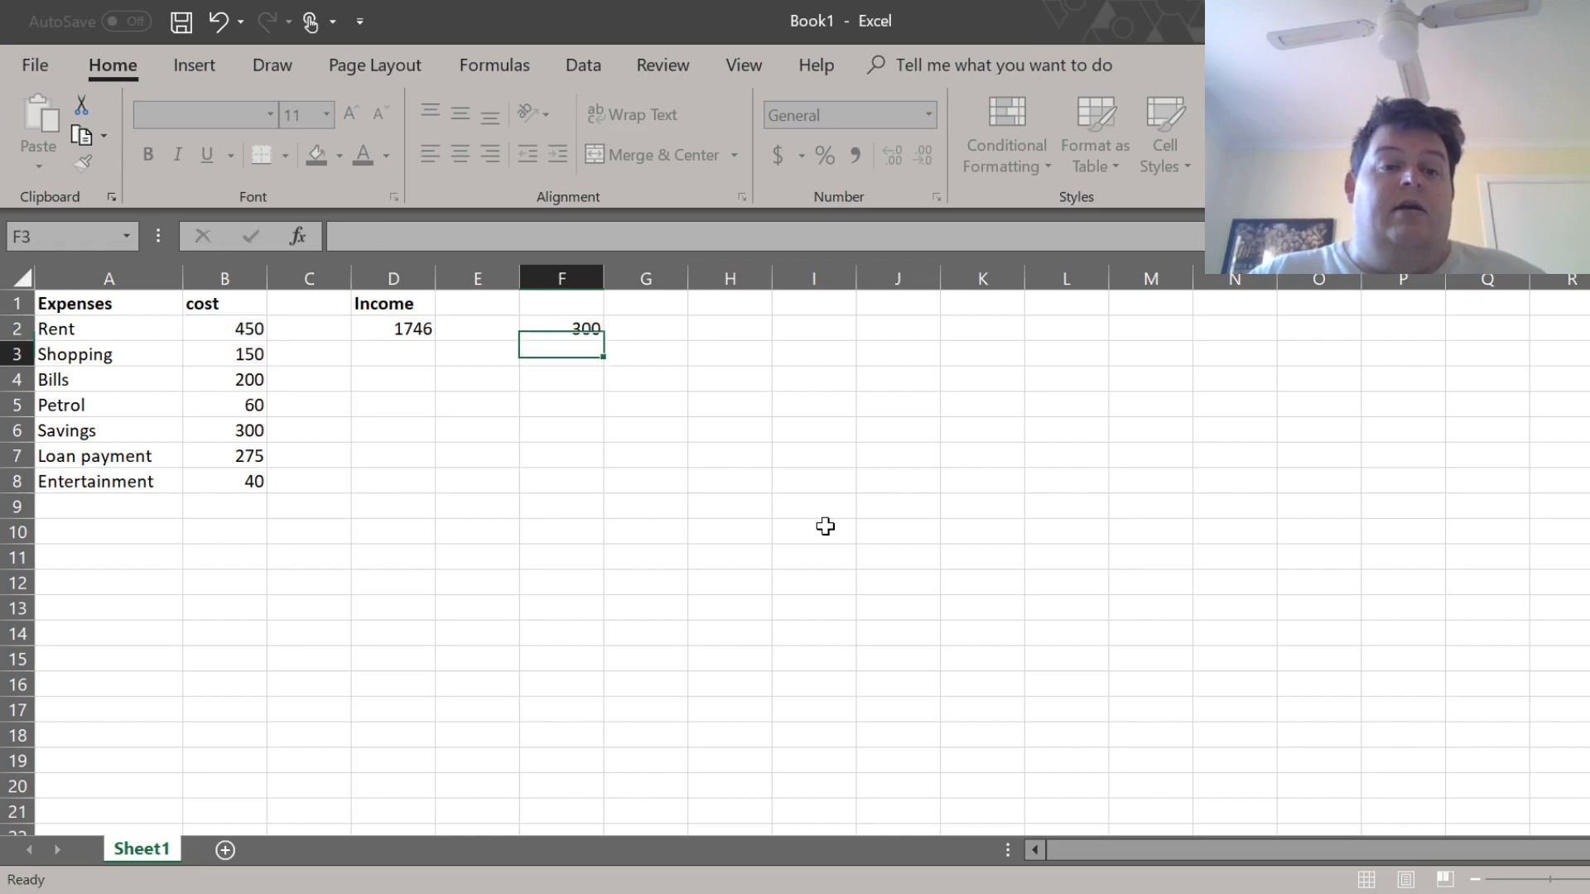
- Change the operator in F2's formula to multiplication so it reads =B2*B3
{"action": "left_click", "coordinate": [579, 326]}
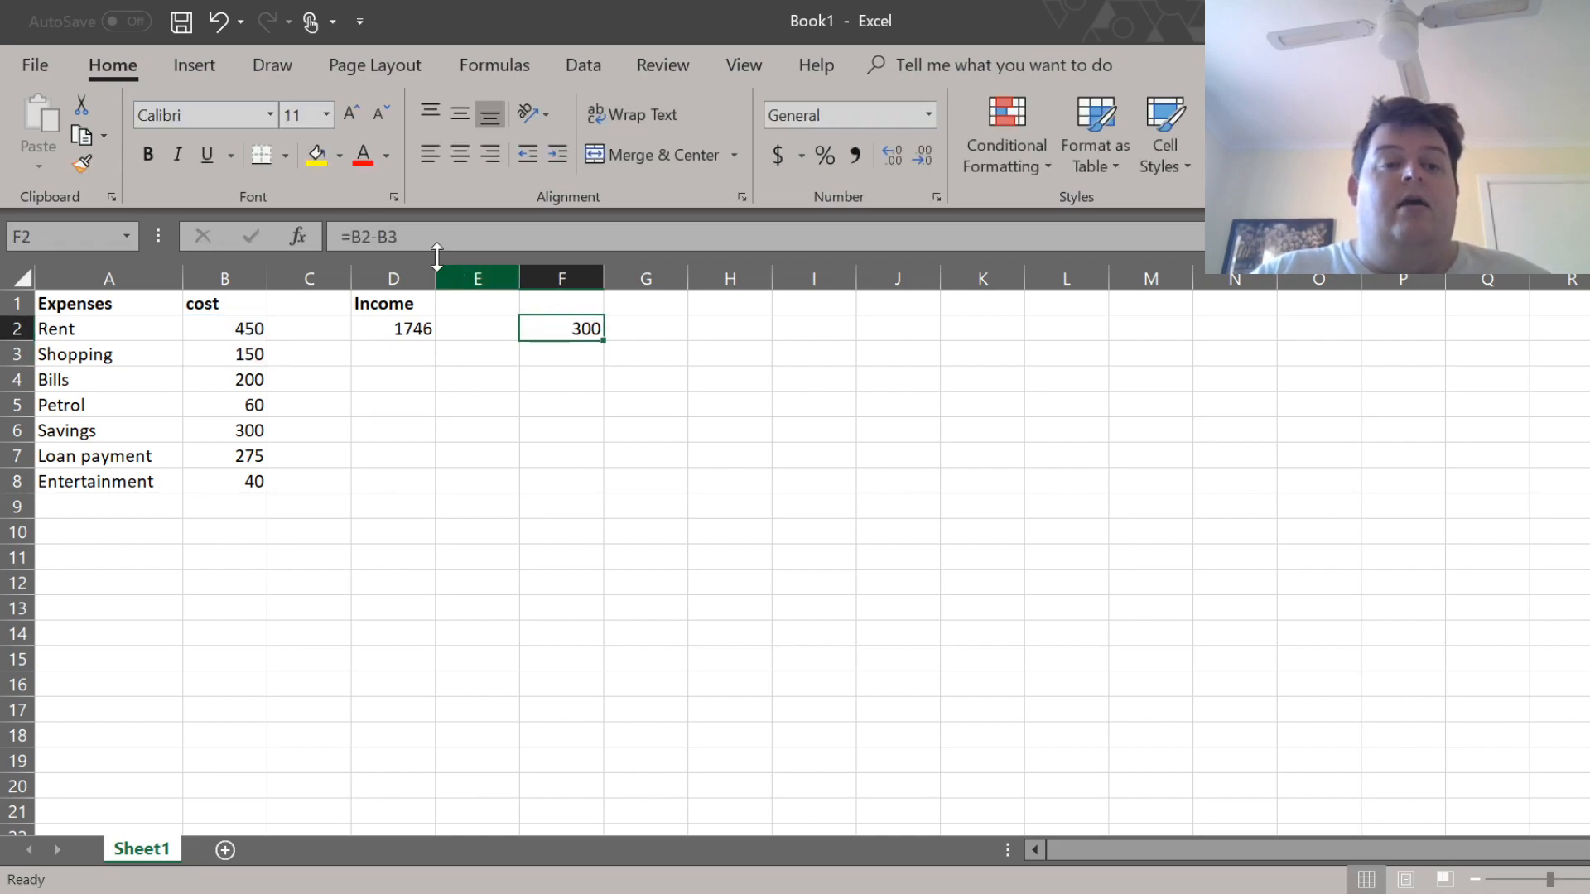
{"action": "left_click", "coordinate": [376, 240]}
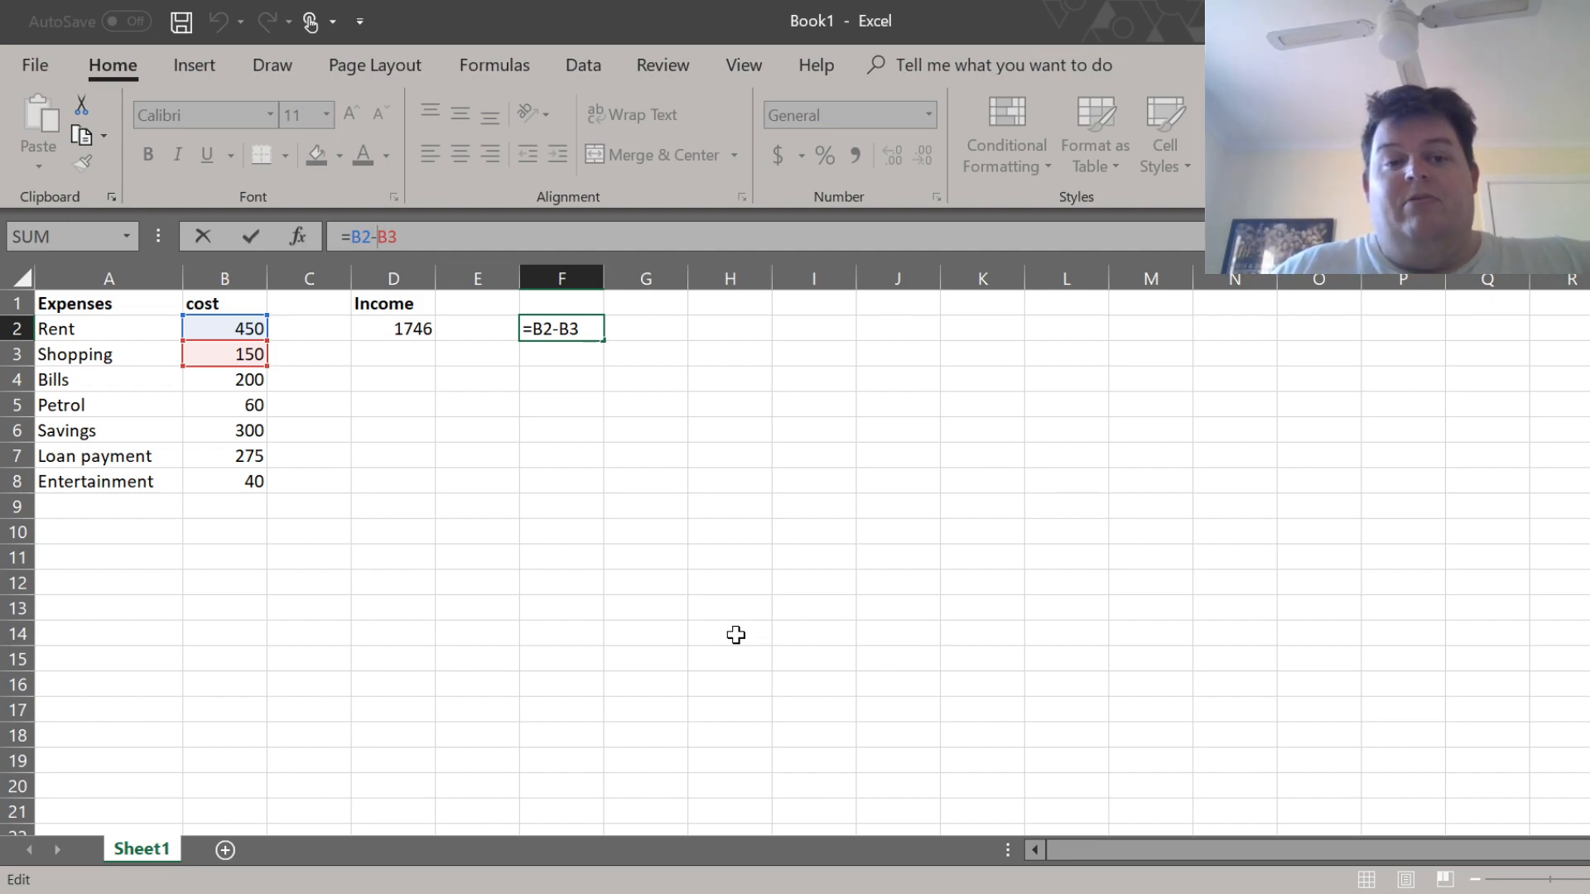
{"action": "key", "text": "BackSpace"}
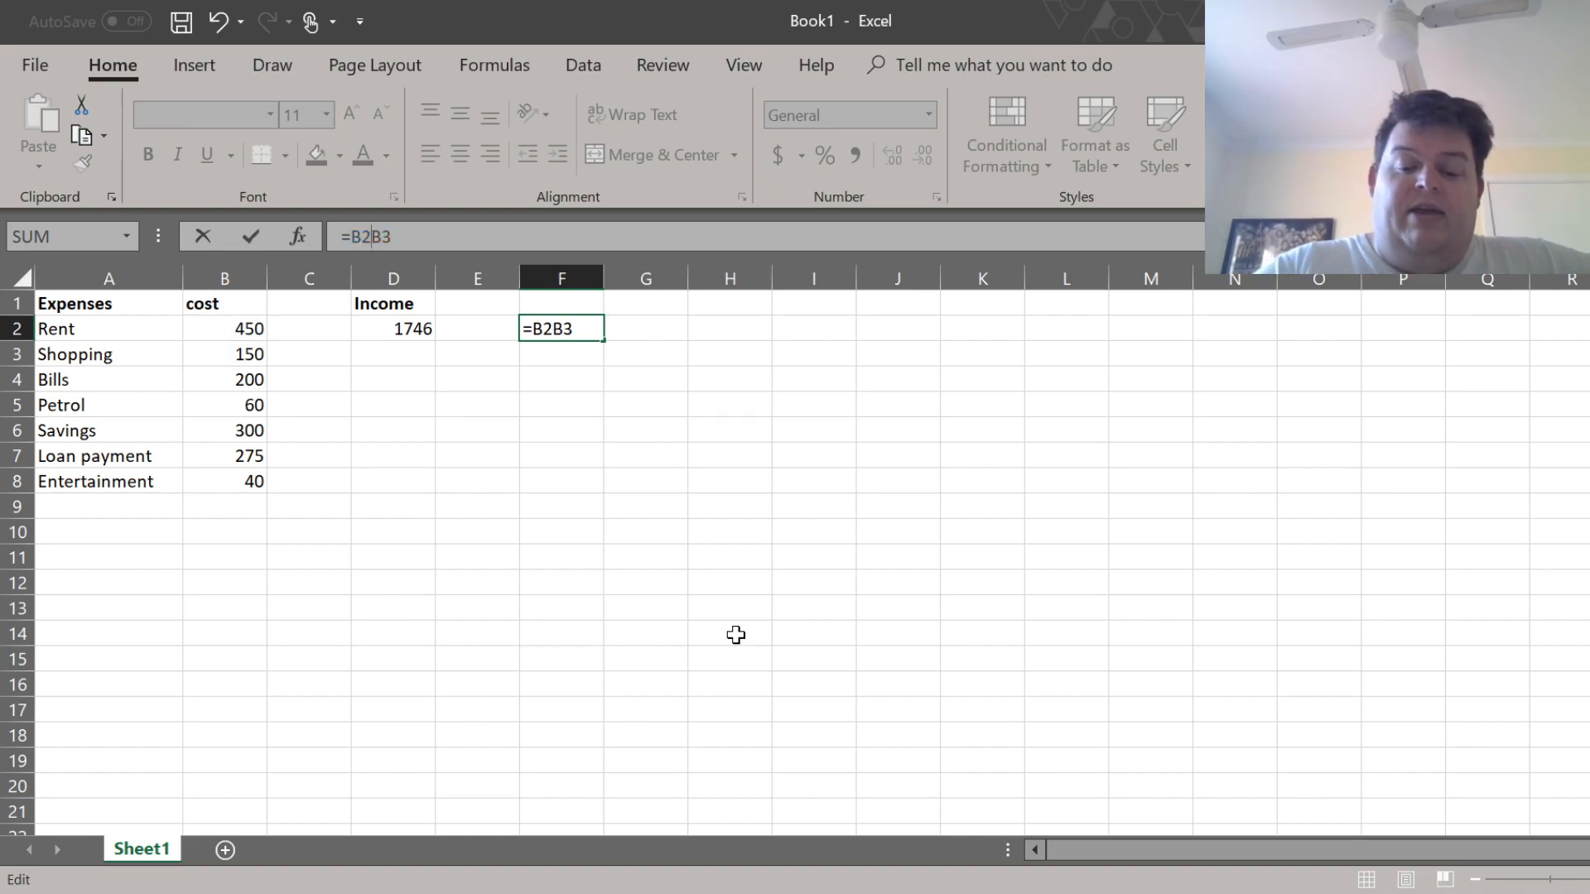
{"action": "type", "text": "*"}
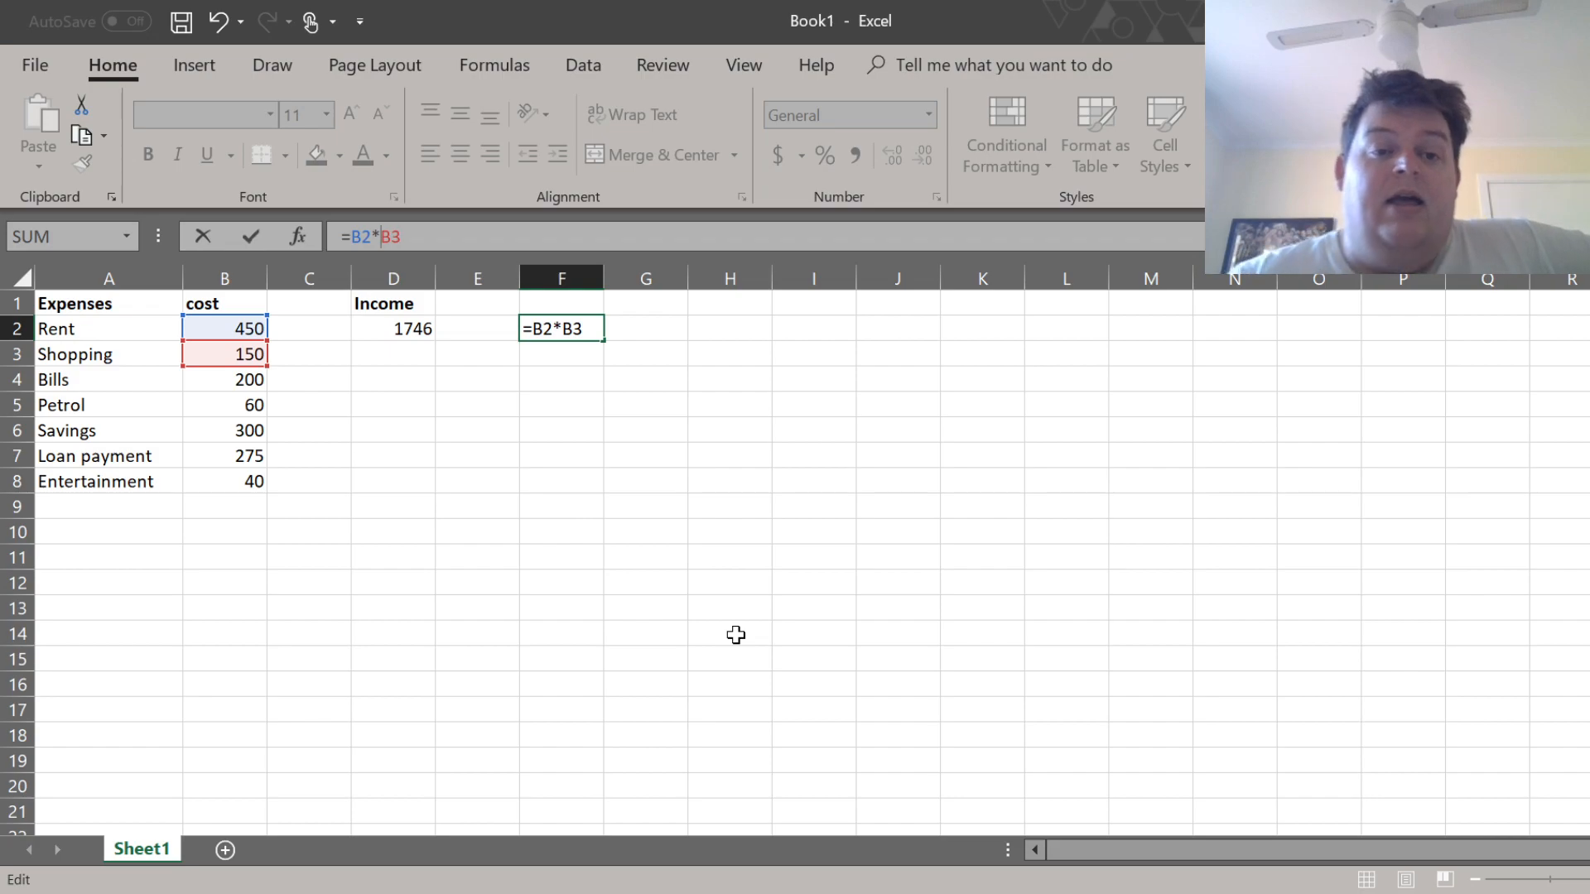
{"action": "key", "text": "Return"}
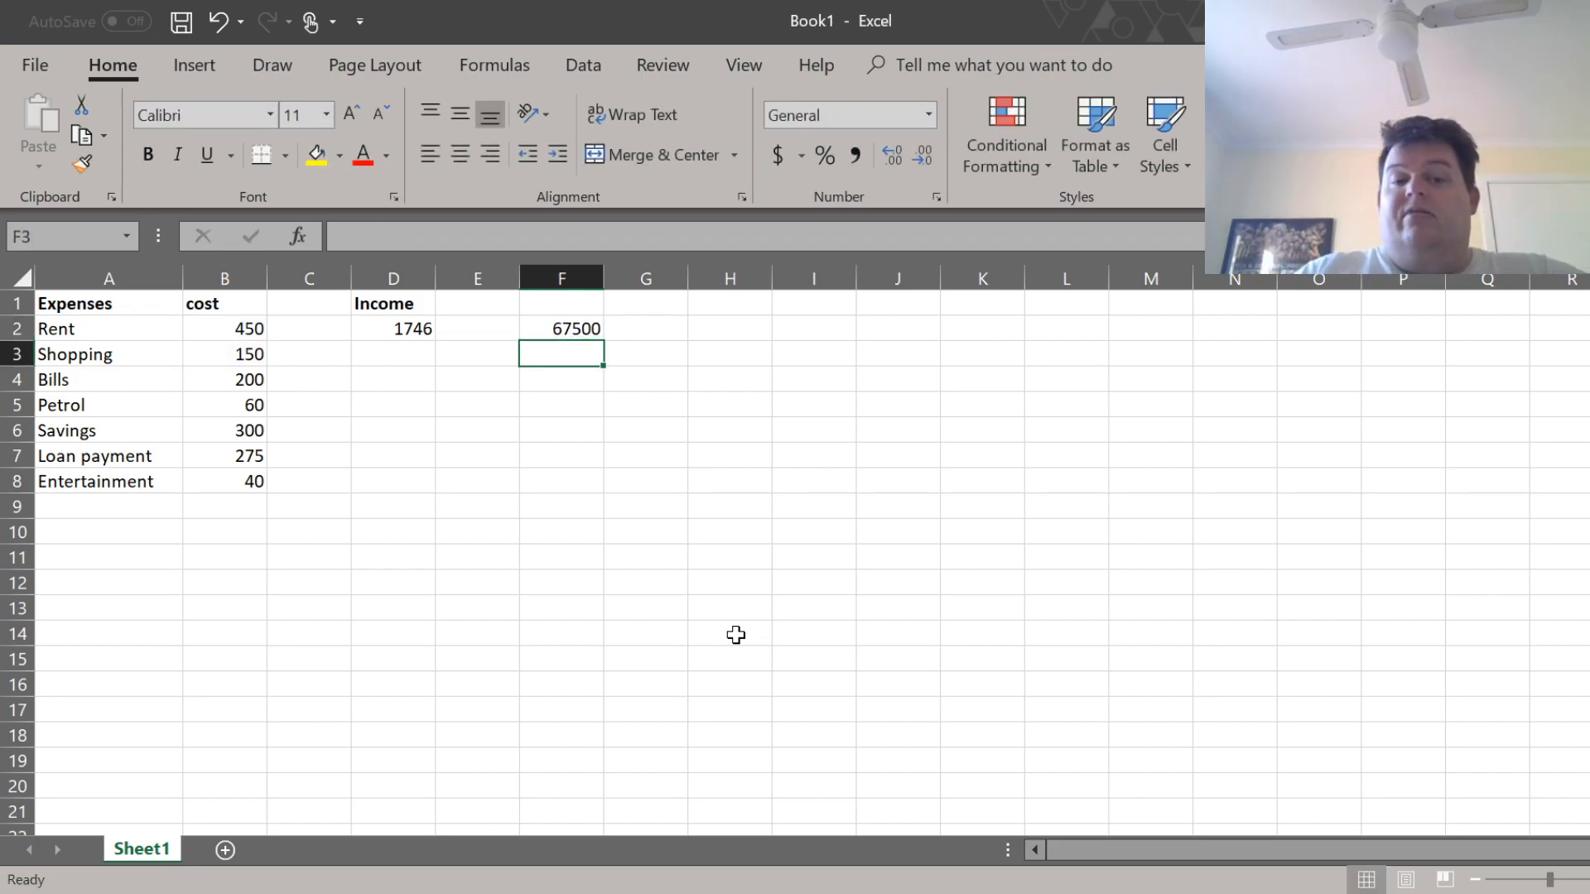
- Edit the formula in cell F2 to =B2/B3 so it divides Rent by Shopping
{"action": "key", "text": "Up"}
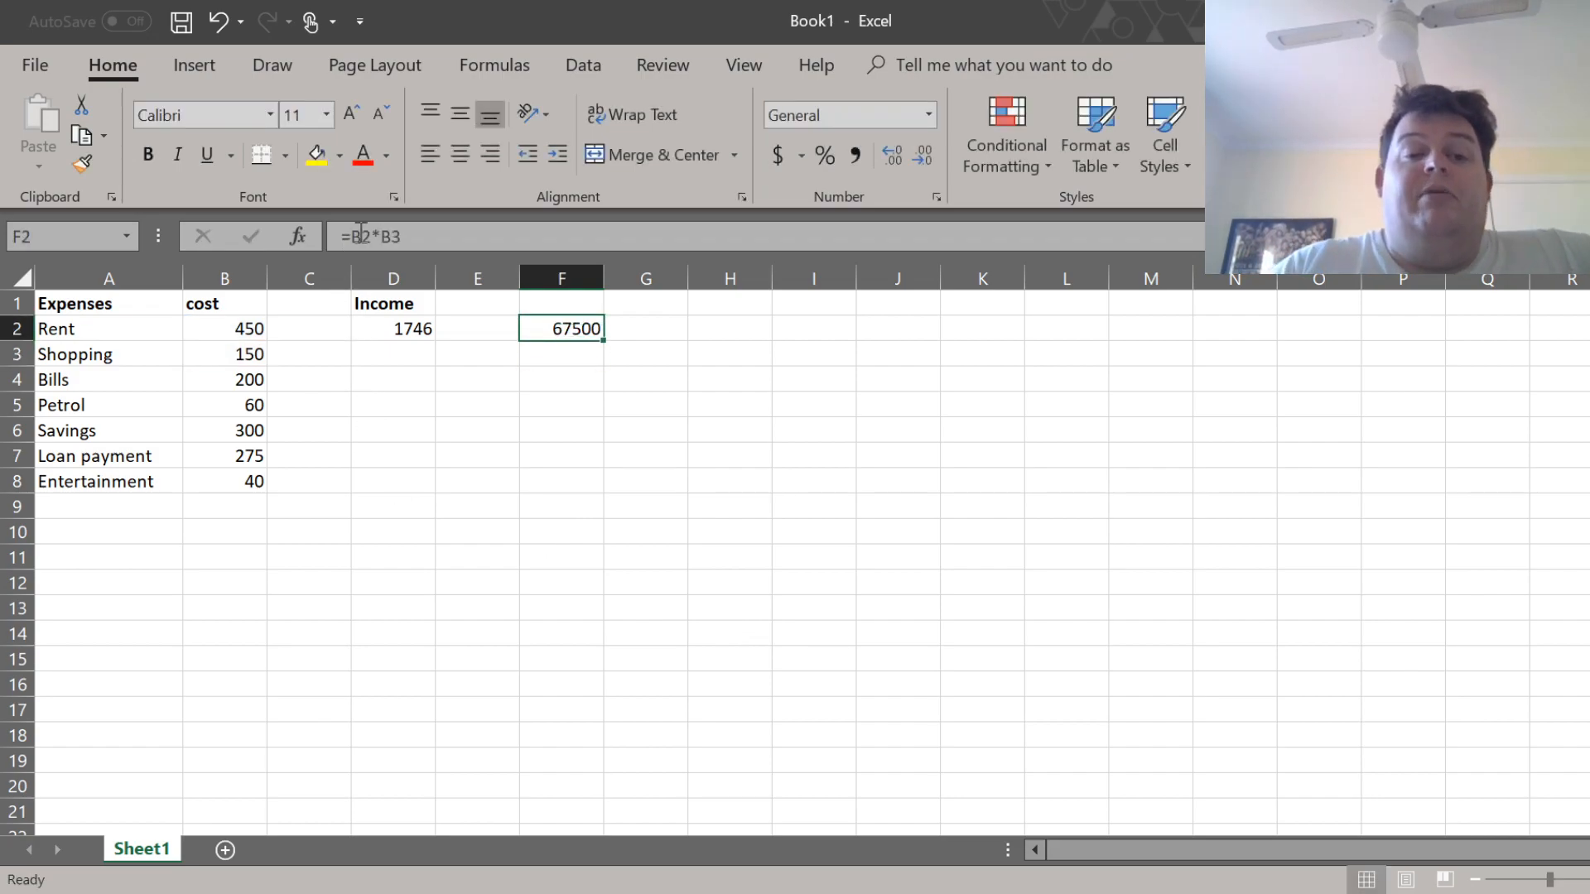
{"action": "left_click", "coordinate": [386, 238]}
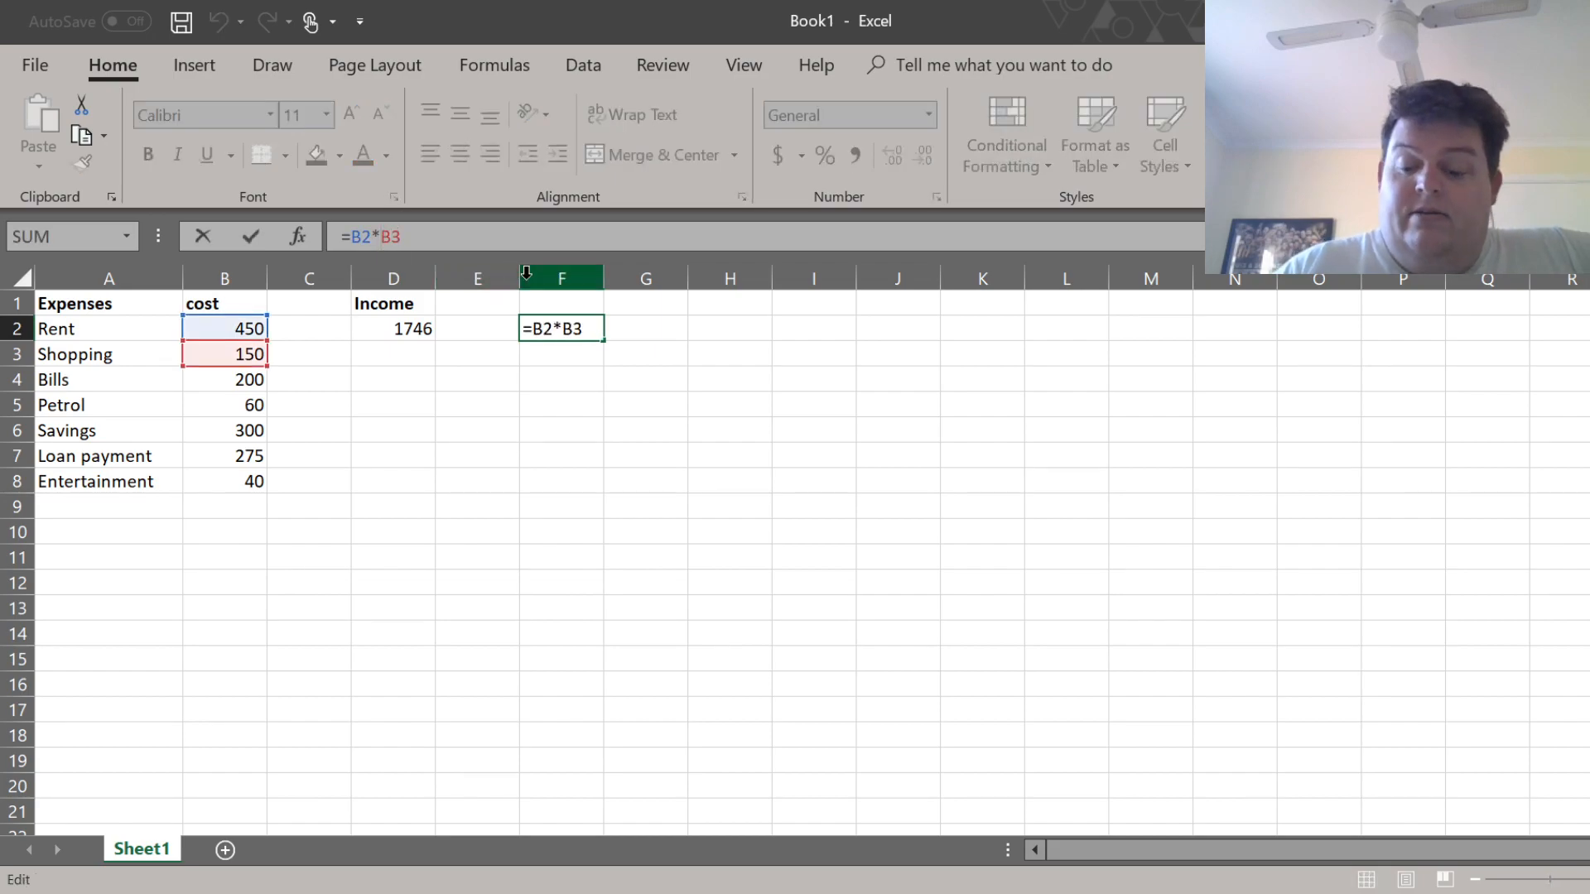
{"action": "key", "text": "Delete"}
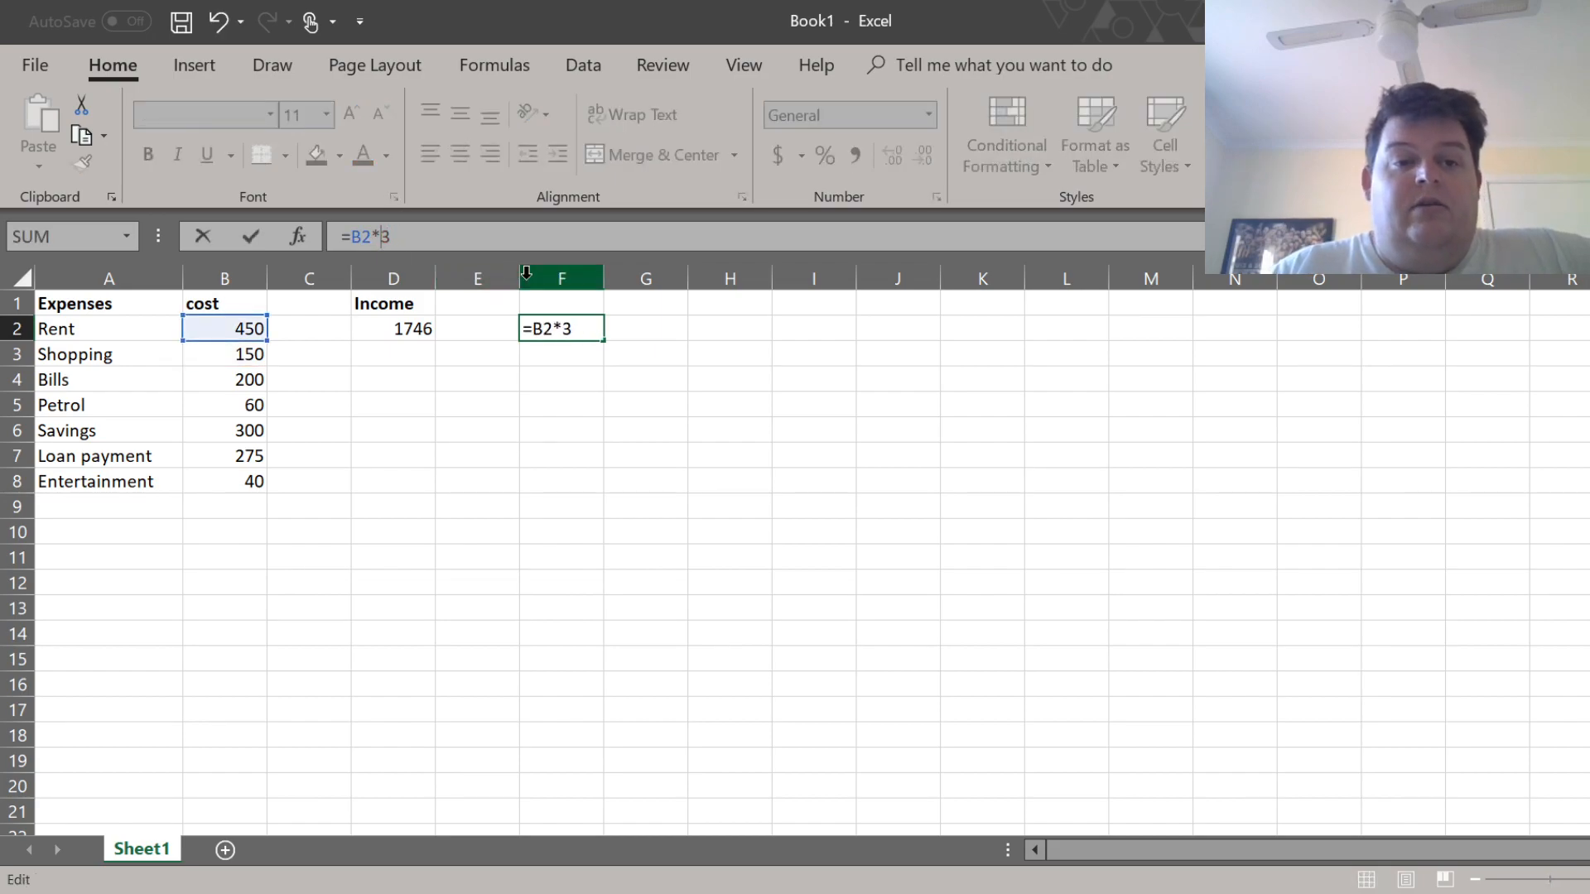
{"action": "key", "text": "BackSpace"}
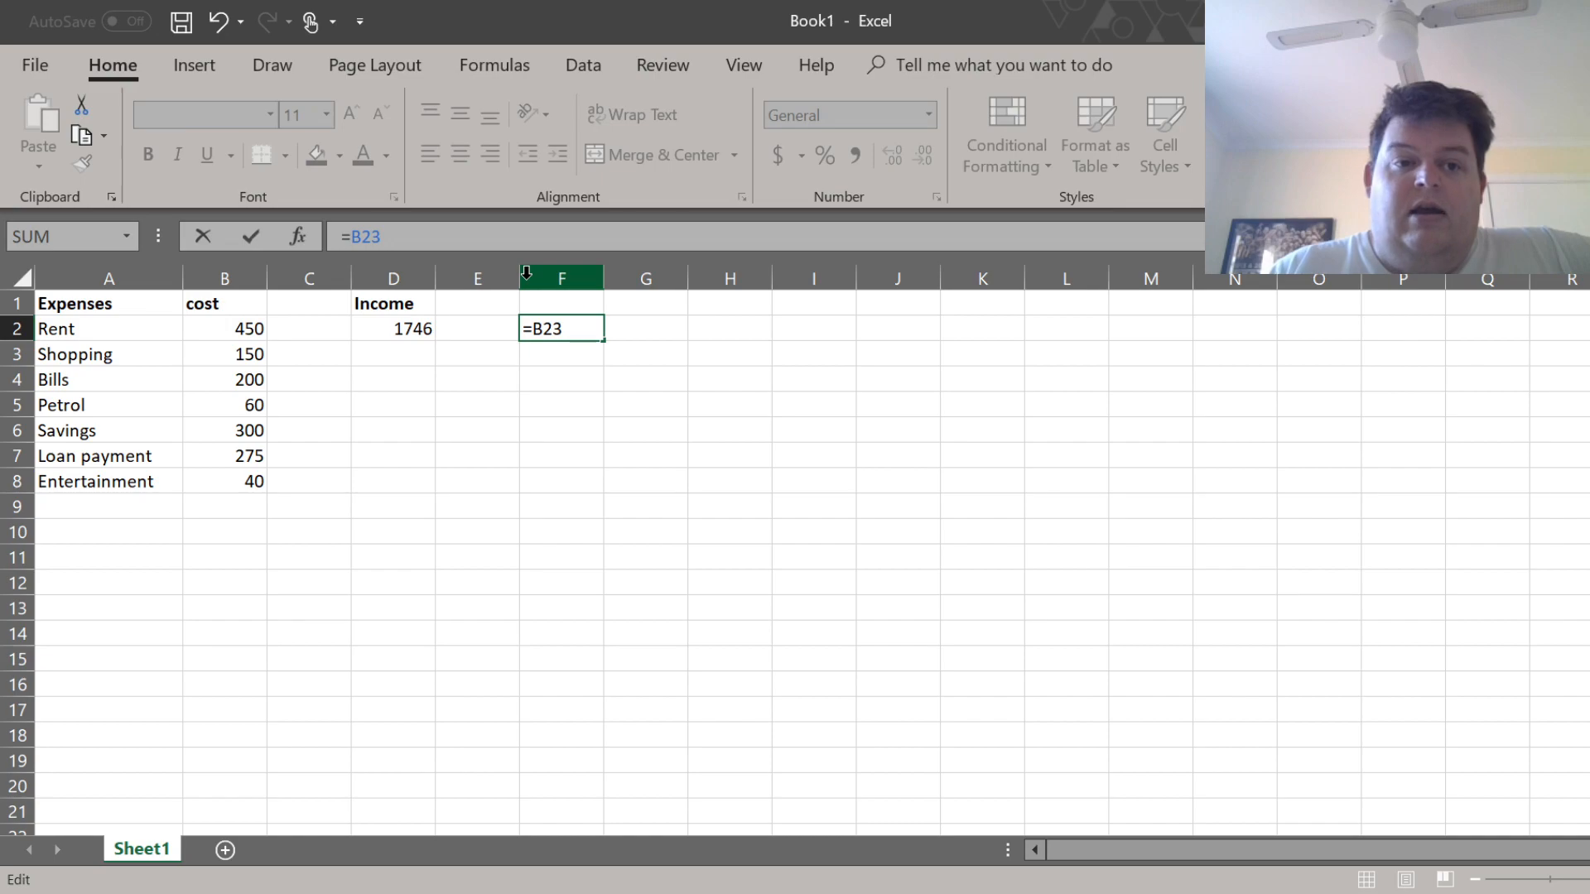
{"action": "type", "text": "/"}
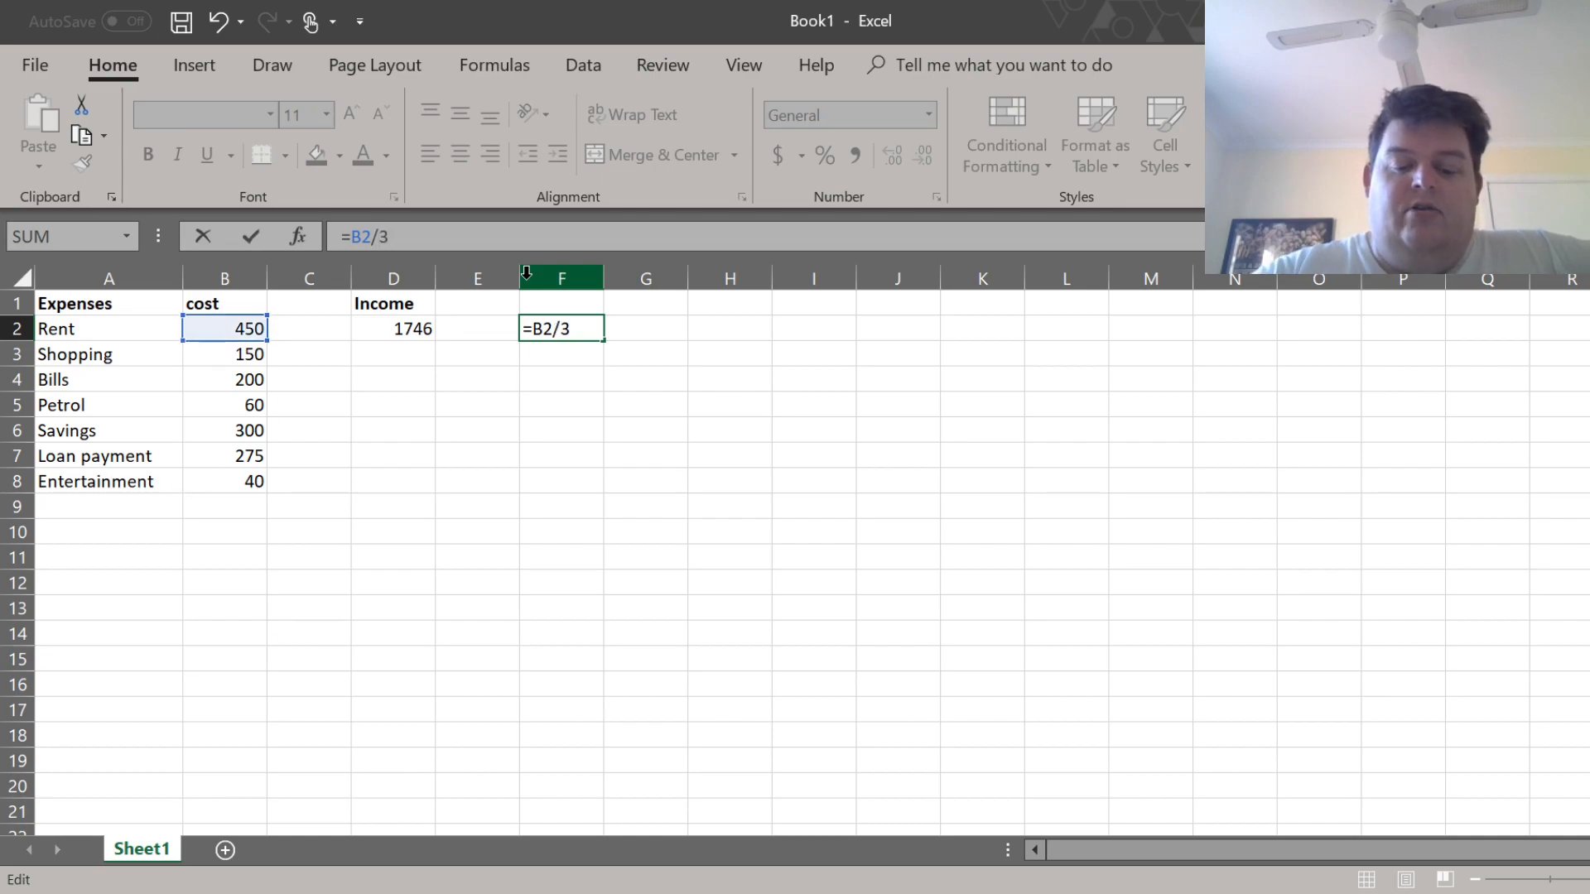
{"action": "type", "text": "B"}
{"action": "key", "text": "Return"}
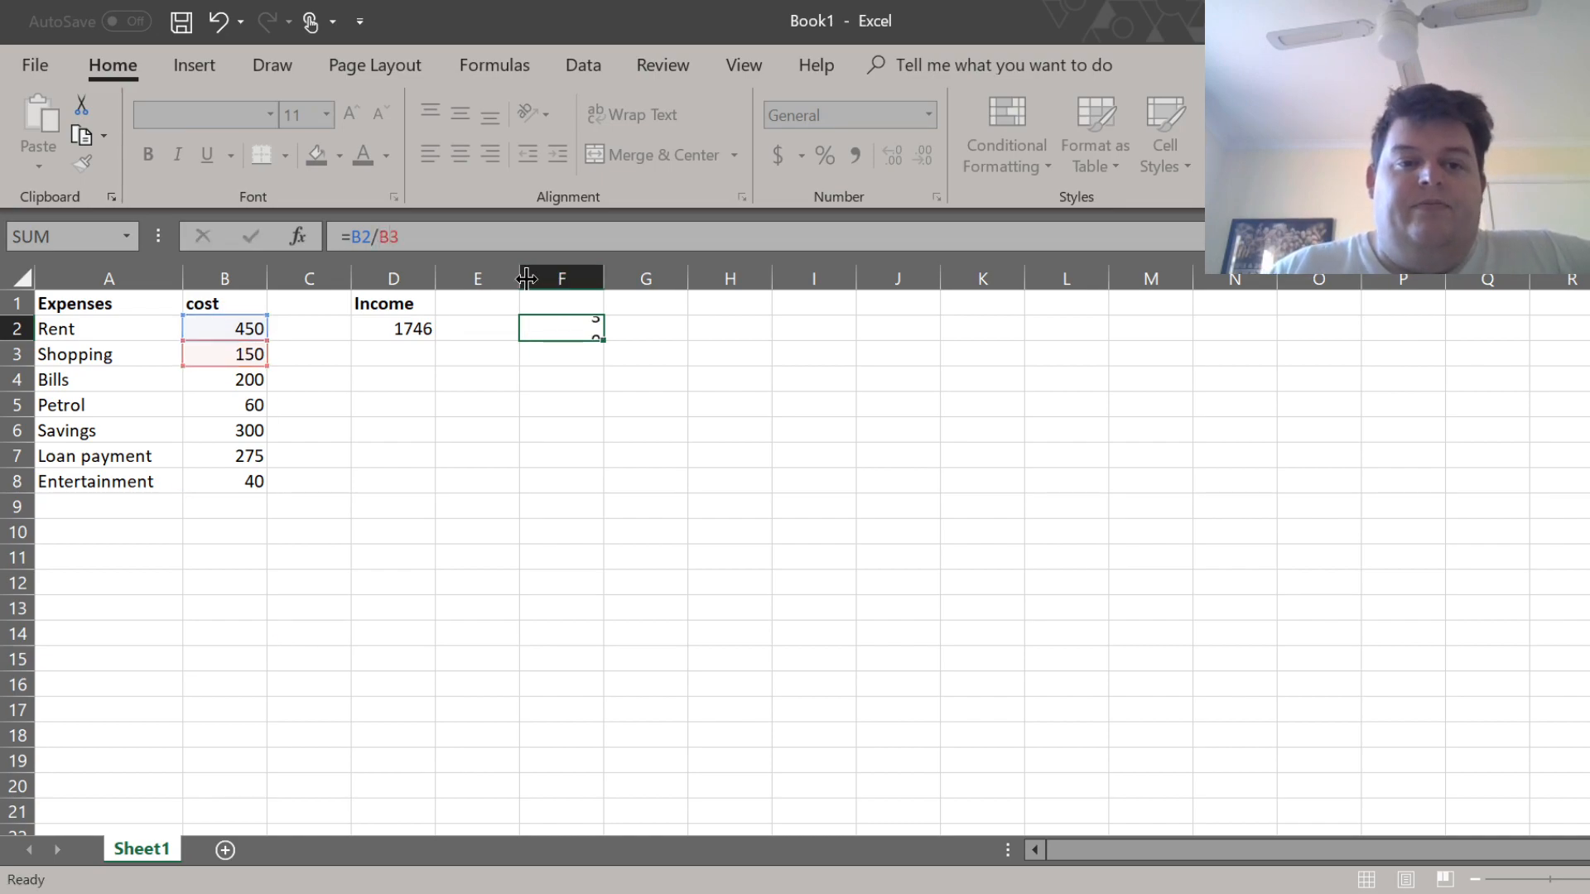
{"action": "key", "text": "Up"}
{"action": "key", "text": "Down"}
{"action": "key", "text": "Up"}
{"action": "key", "text": "Down"}
- Change the operator in F2's formula to exponentiation so it reads =B2^B3
{"action": "key", "text": "Up"}
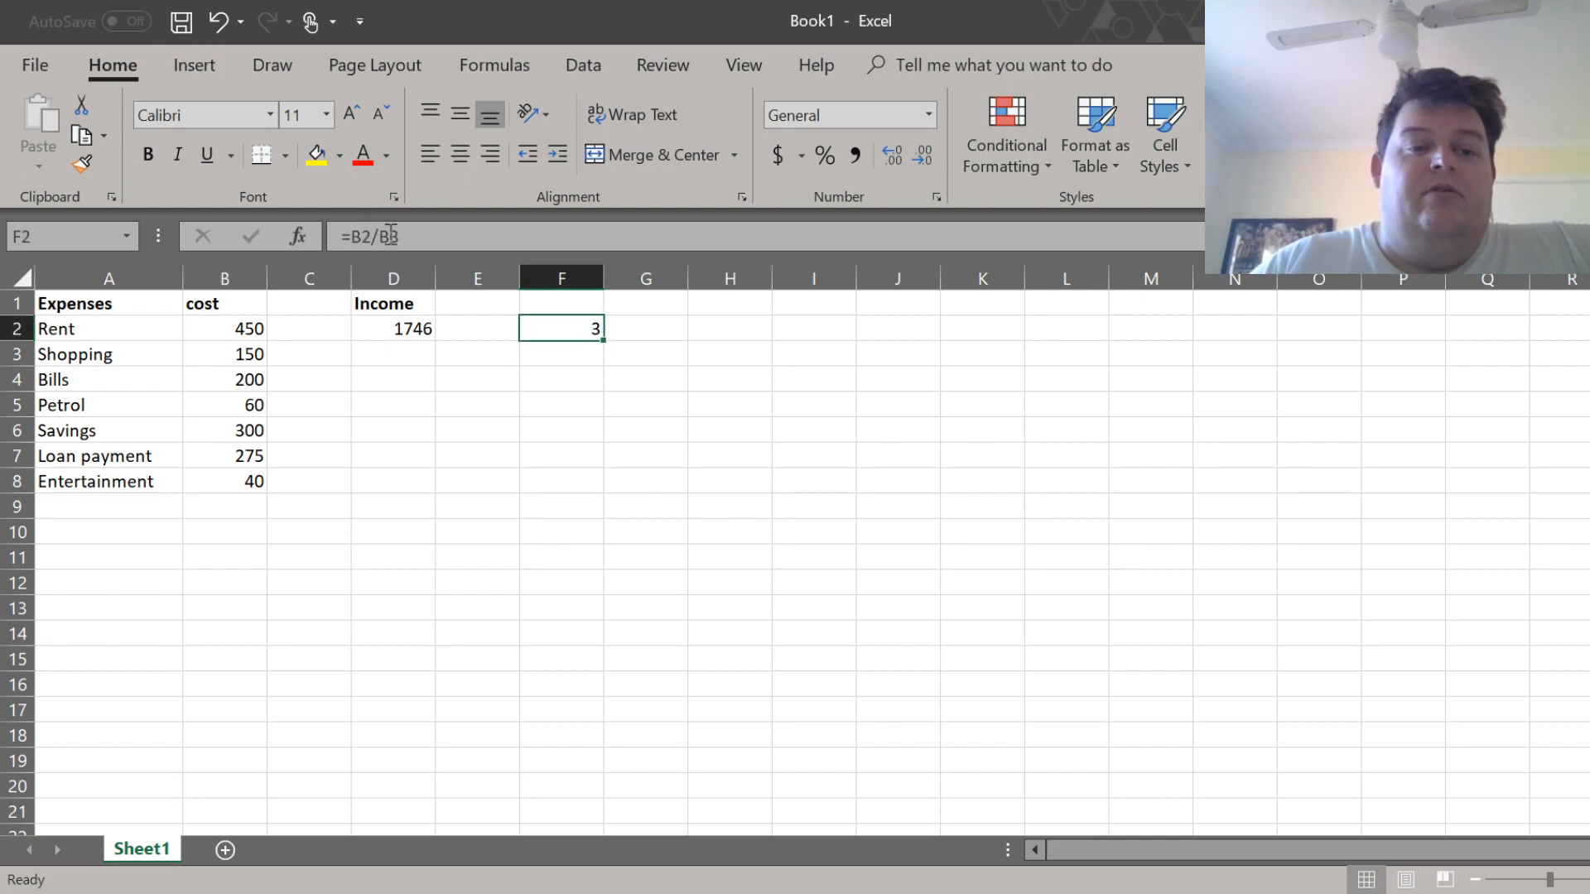
{"action": "left_click", "coordinate": [390, 238]}
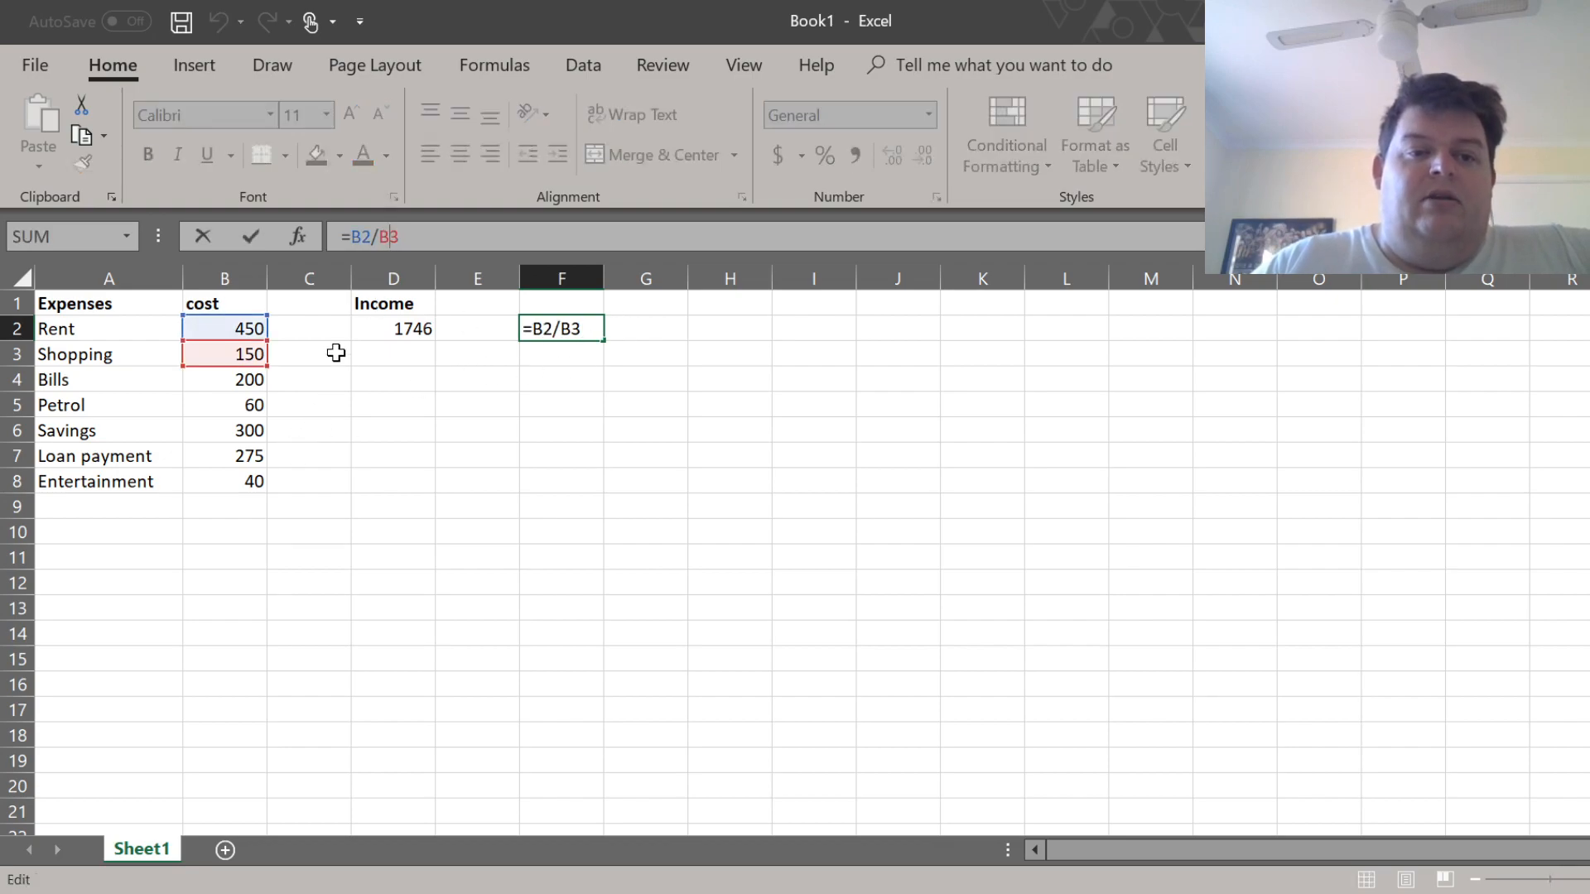
{"action": "key", "text": "BackSpace"}
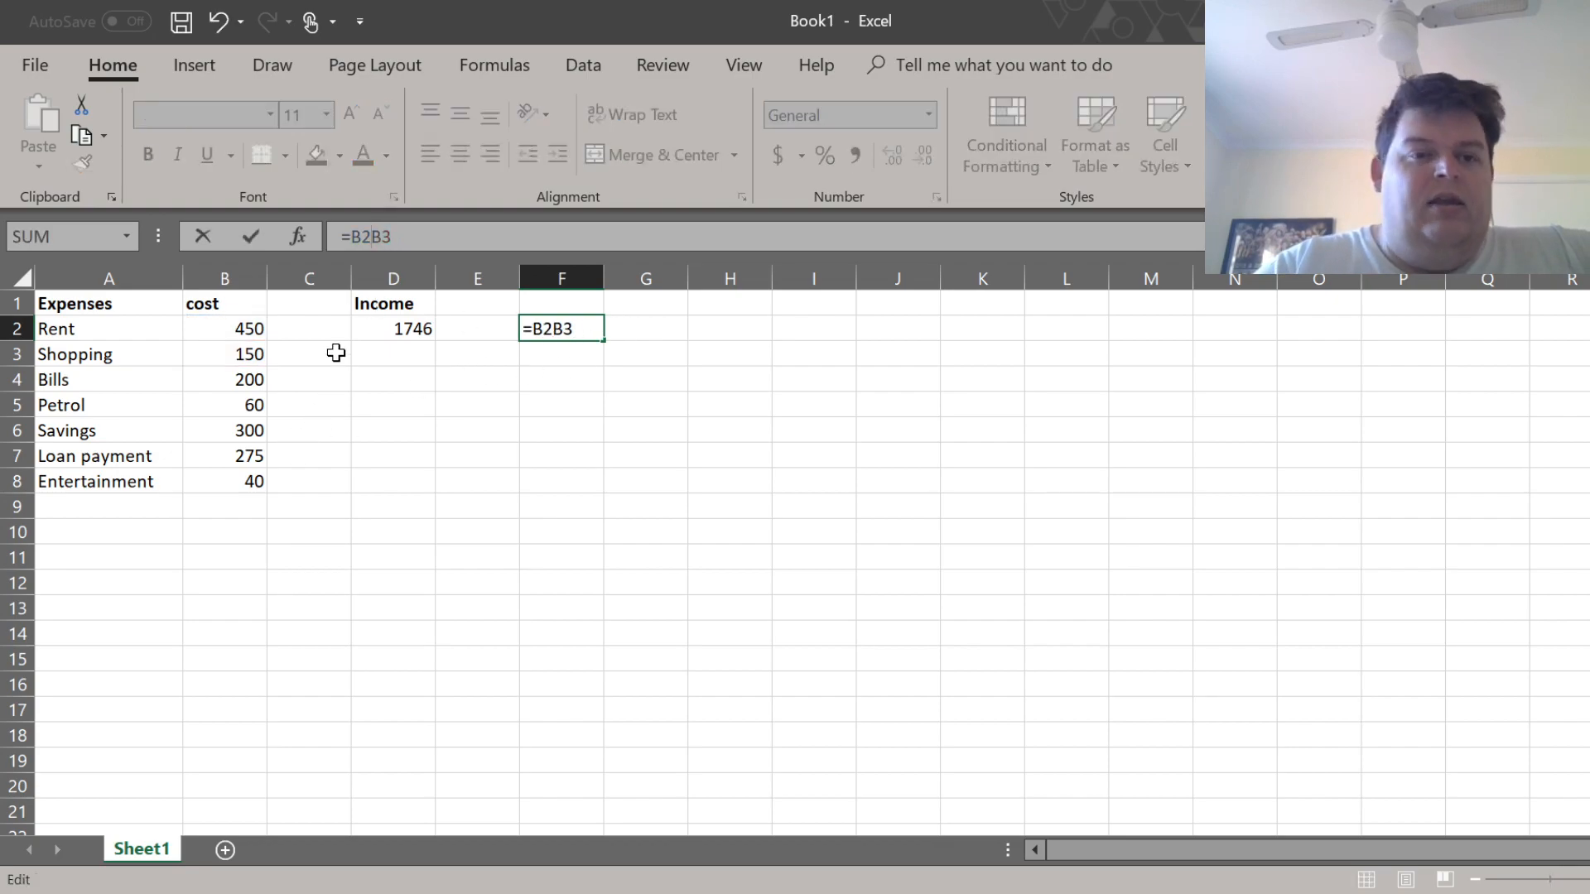
{"action": "type", "text": "**"}
{"action": "key", "text": "BackSpace"}
{"action": "key", "text": "BackSpace"}
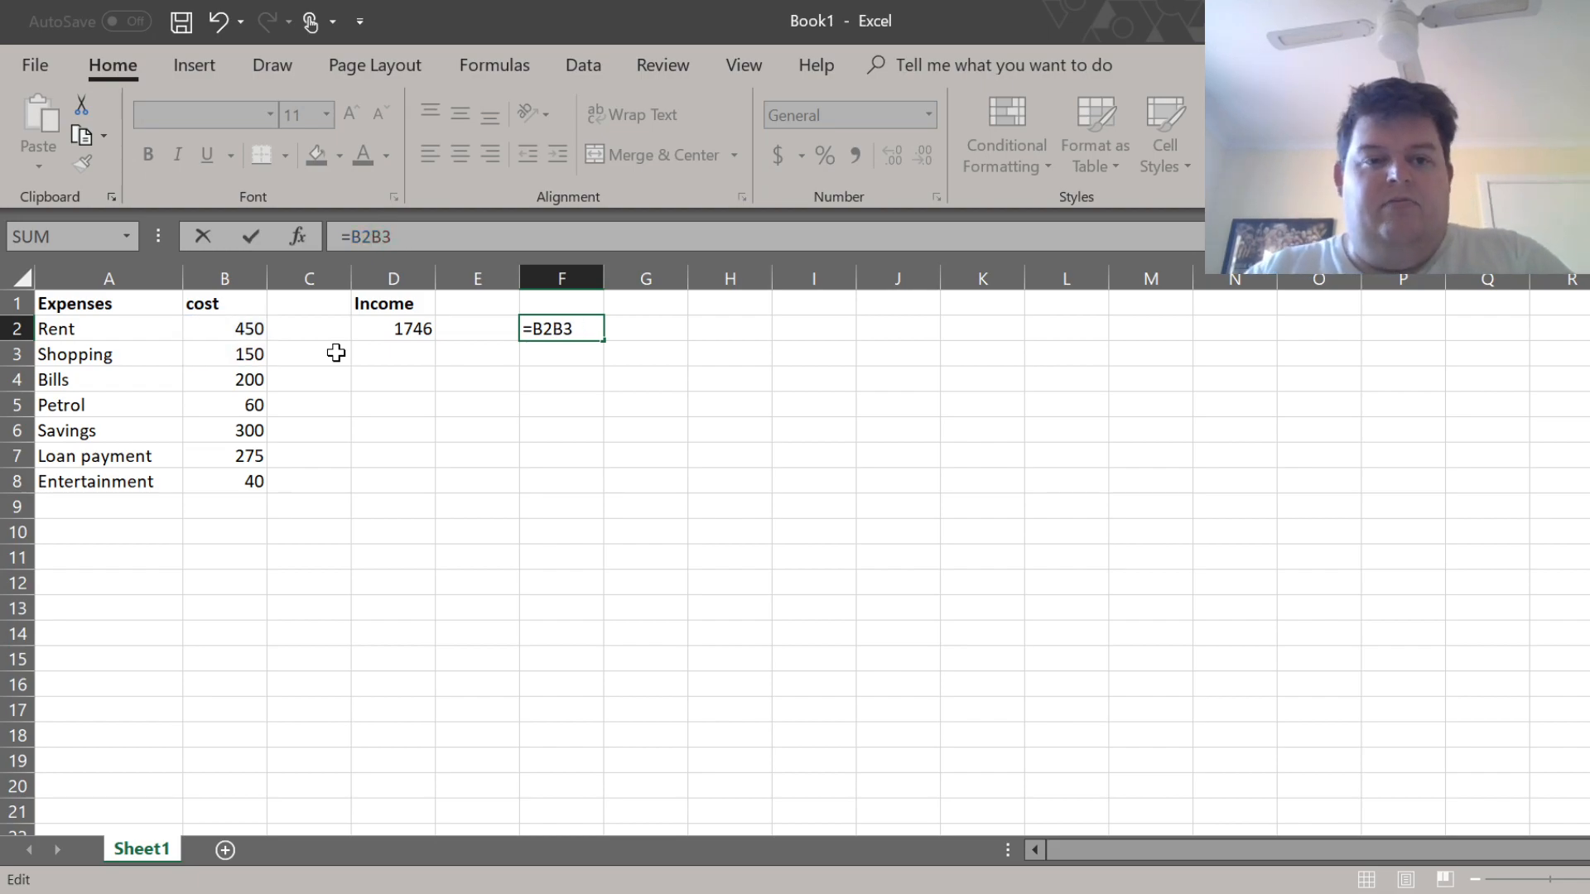
{"action": "type", "text": "^"}
{"action": "key", "text": "Return"}
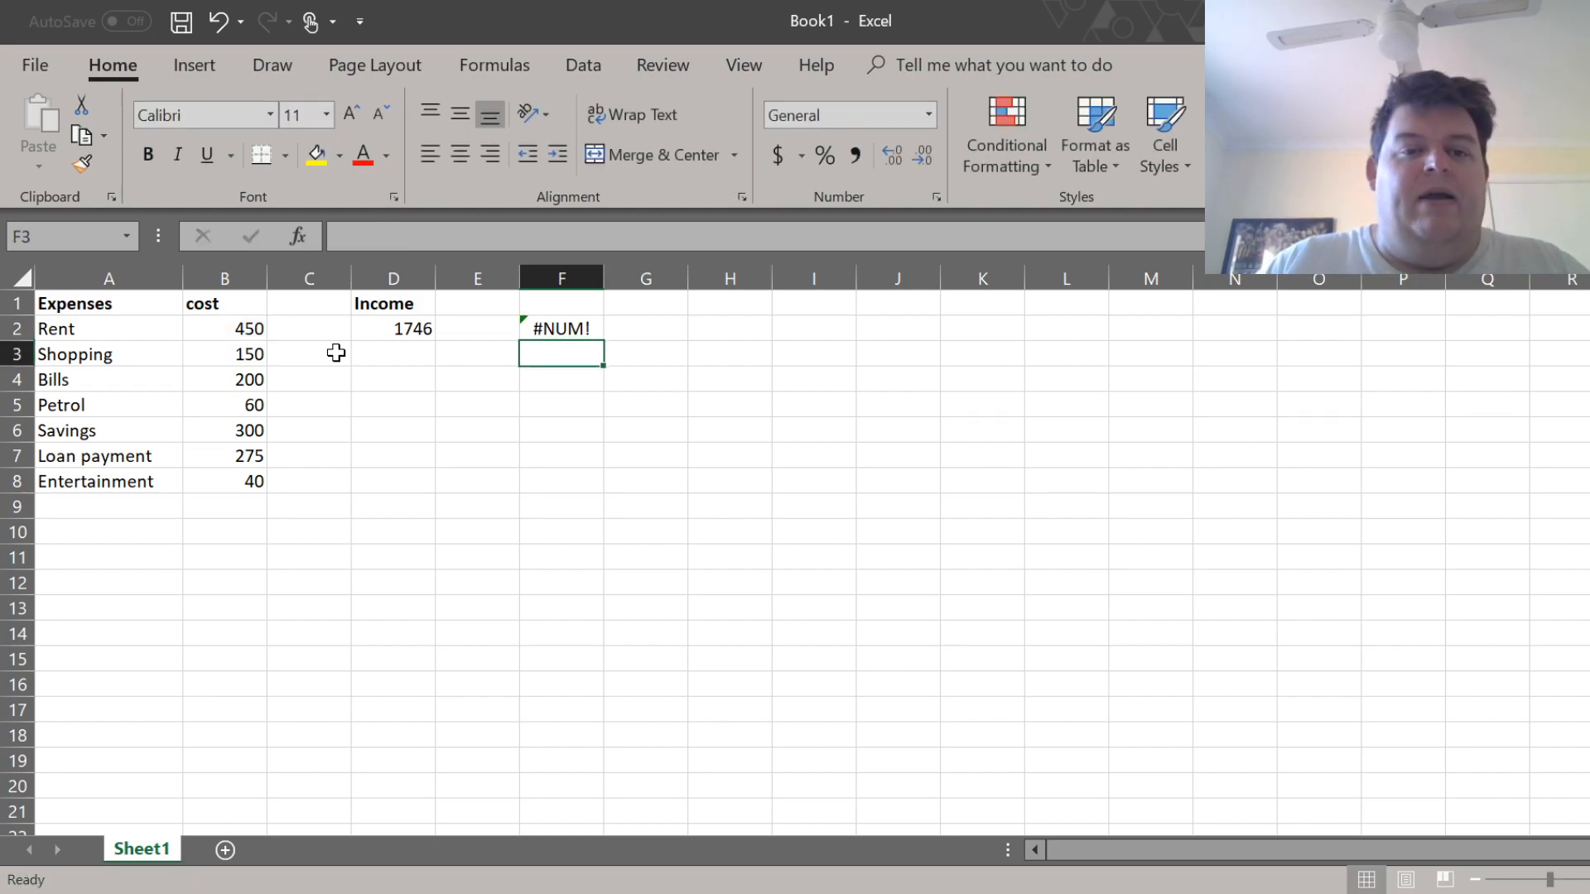
- Clear the exponent formula in cell F2 back to just the equals sign
{"action": "key", "text": "Up"}
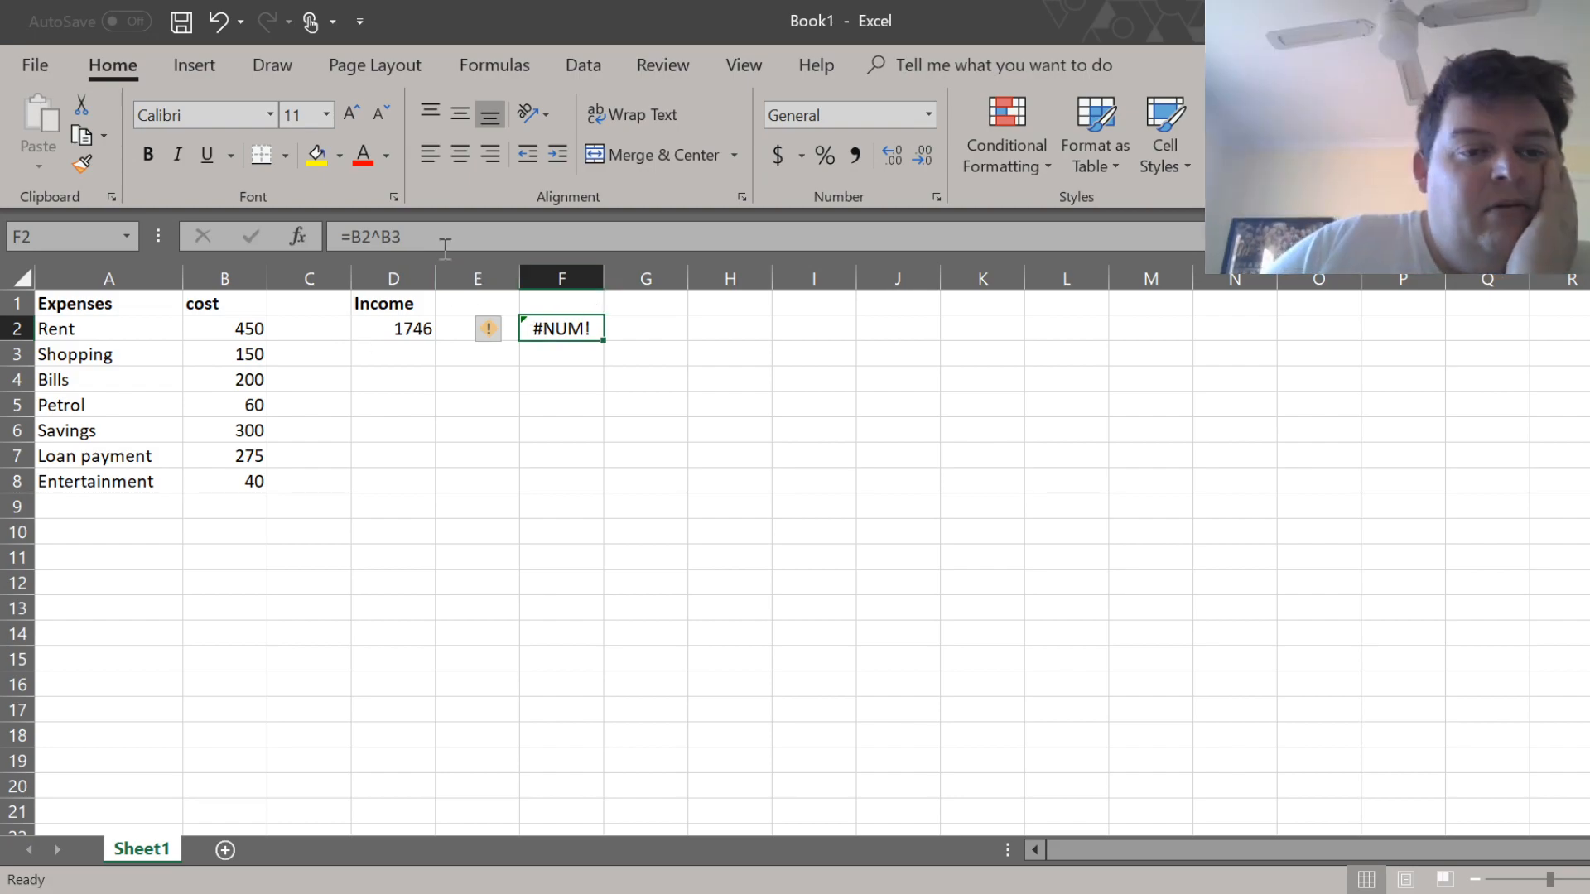
{"action": "key", "text": "F2"}
{"action": "key", "text": "BackSpace"}
{"action": "key", "text": "BackSpace"}
{"action": "key", "text": "BackSpace"}
{"action": "key", "text": "BackSpace"}
{"action": "key", "text": "BackSpace"}
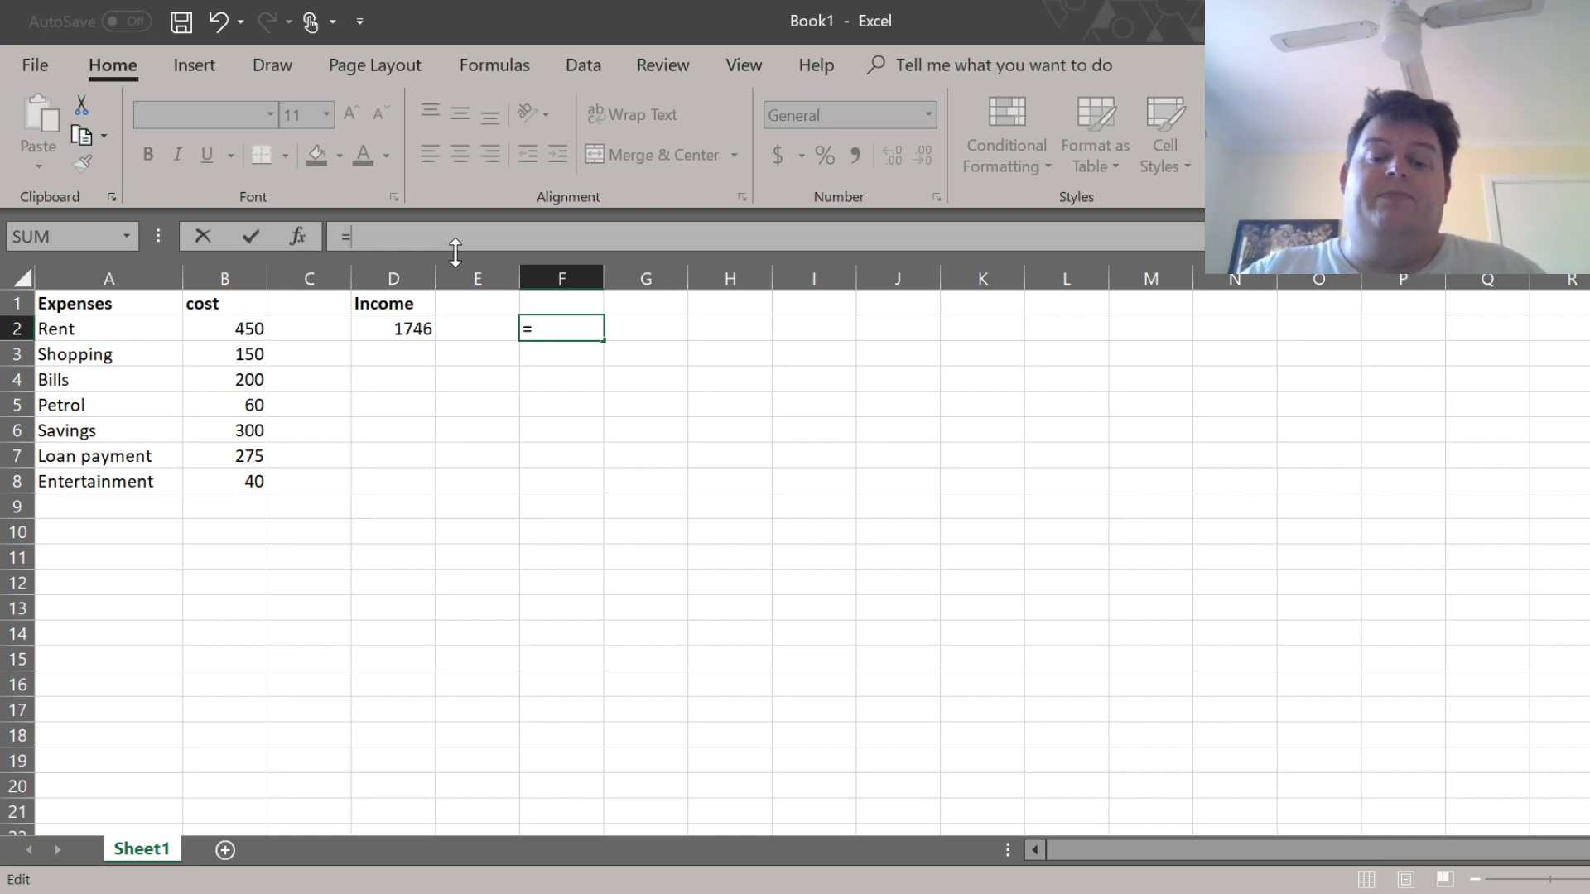
{"action": "left_click", "coordinate": [911, 893]}
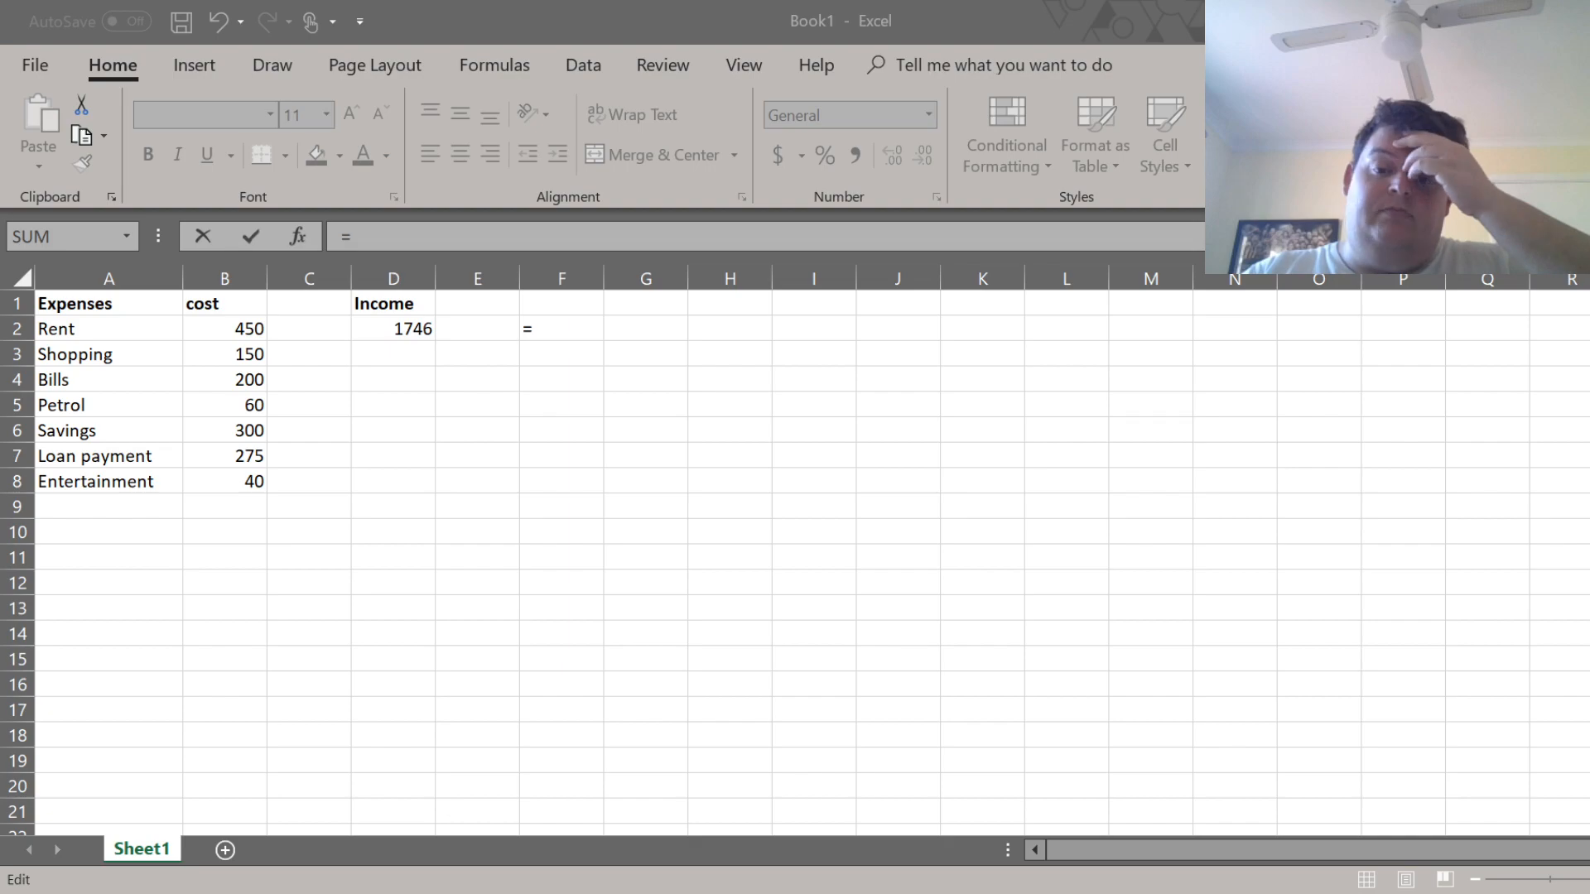
{"action": "key", "text": "alt+Tab"}
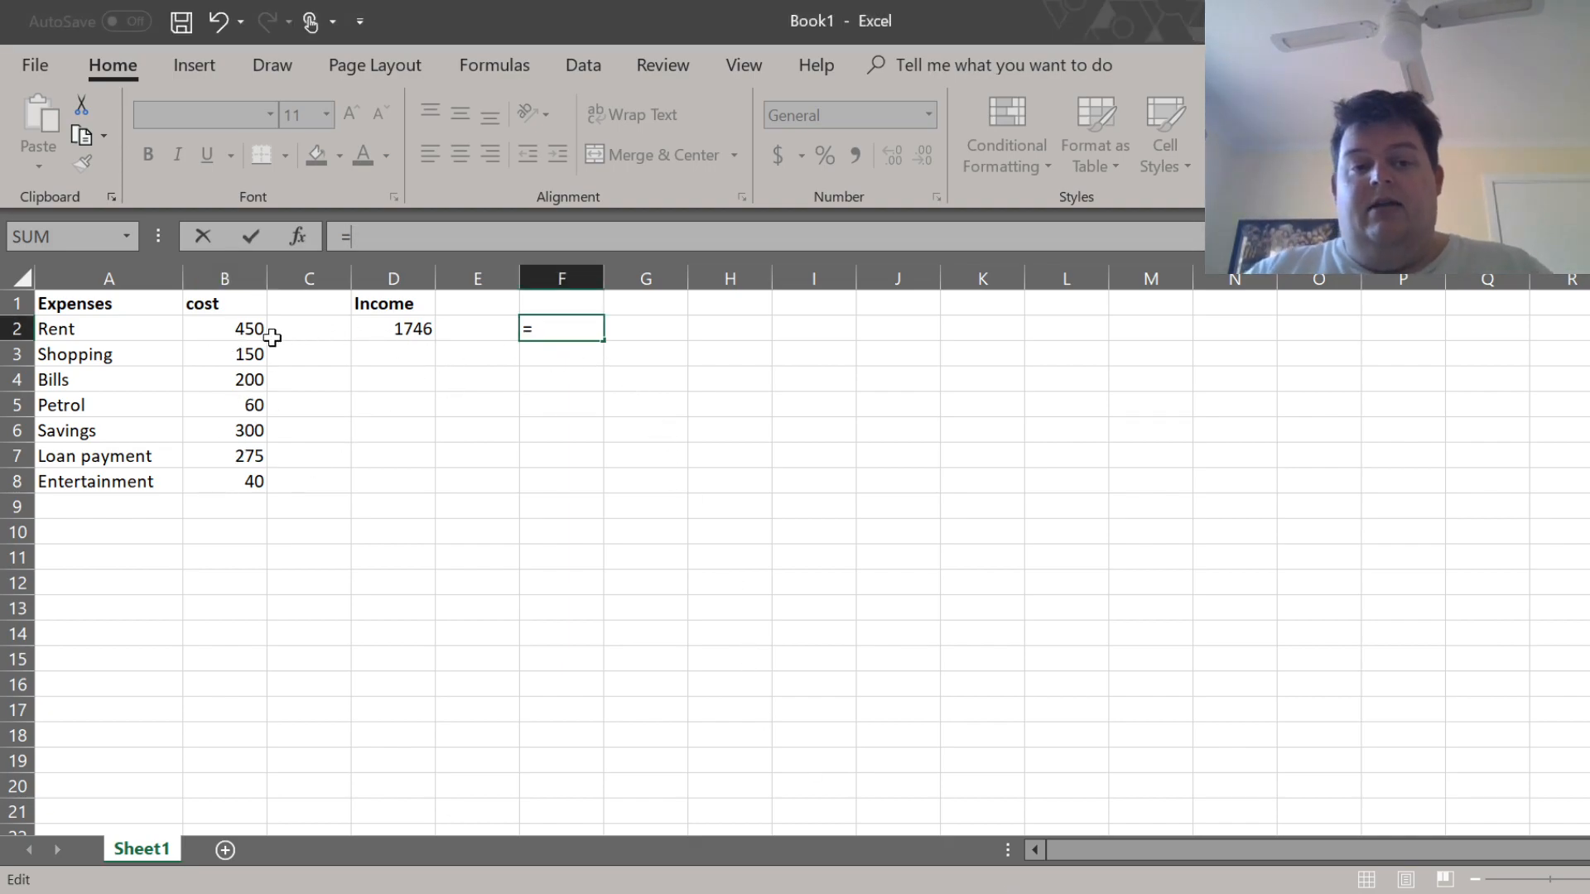
- Try adding the cost cells one by one in F2 with =B2+B3+, and clear it back to the equals sign
{"action": "left_click", "coordinate": [247, 328]}
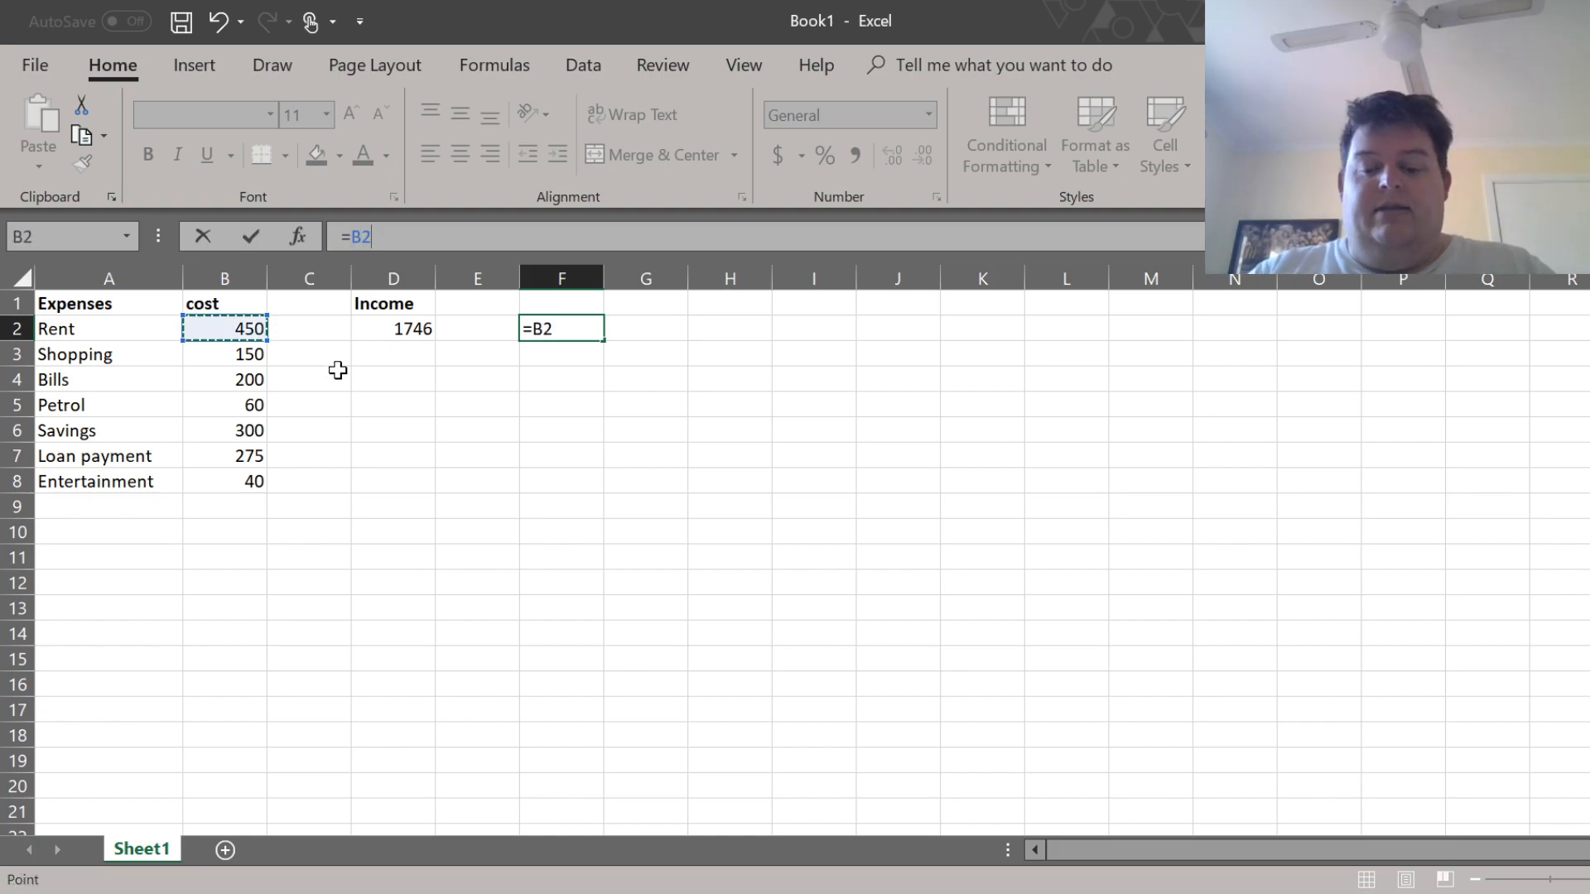
{"action": "type", "text": "+"}
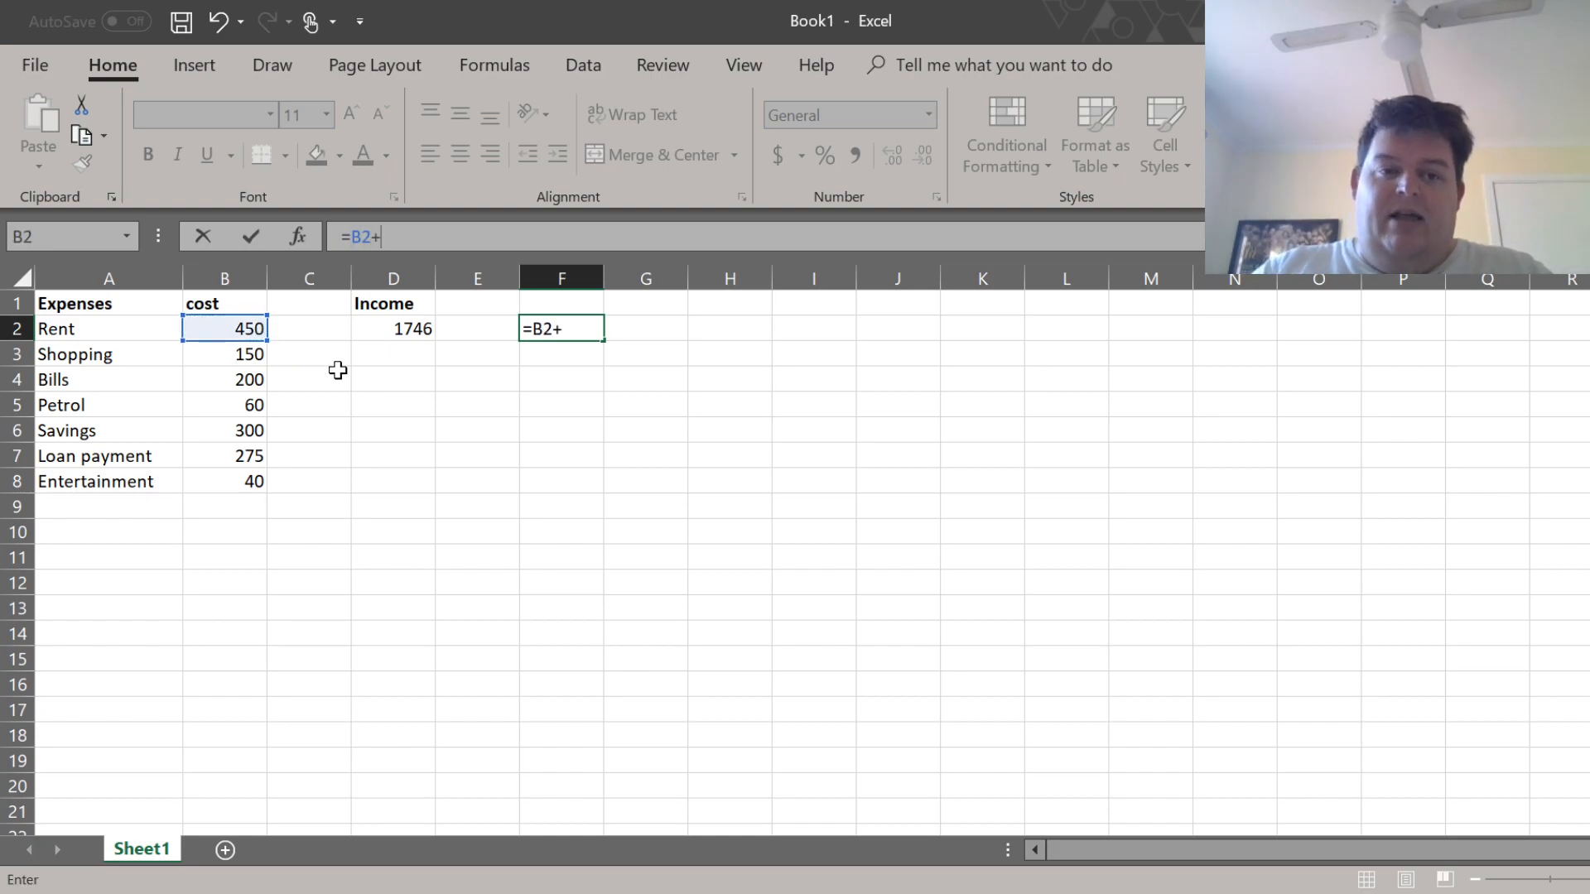
{"action": "left_click", "coordinate": [201, 346]}
{"action": "type", "text": "+"}
{"action": "key", "text": "BackSpace"}
{"action": "key", "text": "BackSpace"}
{"action": "key", "text": "BackSpace"}
{"action": "key", "text": "BackSpace"}
{"action": "key", "text": "BackSpace"}
{"action": "key", "text": "BackSpace"}
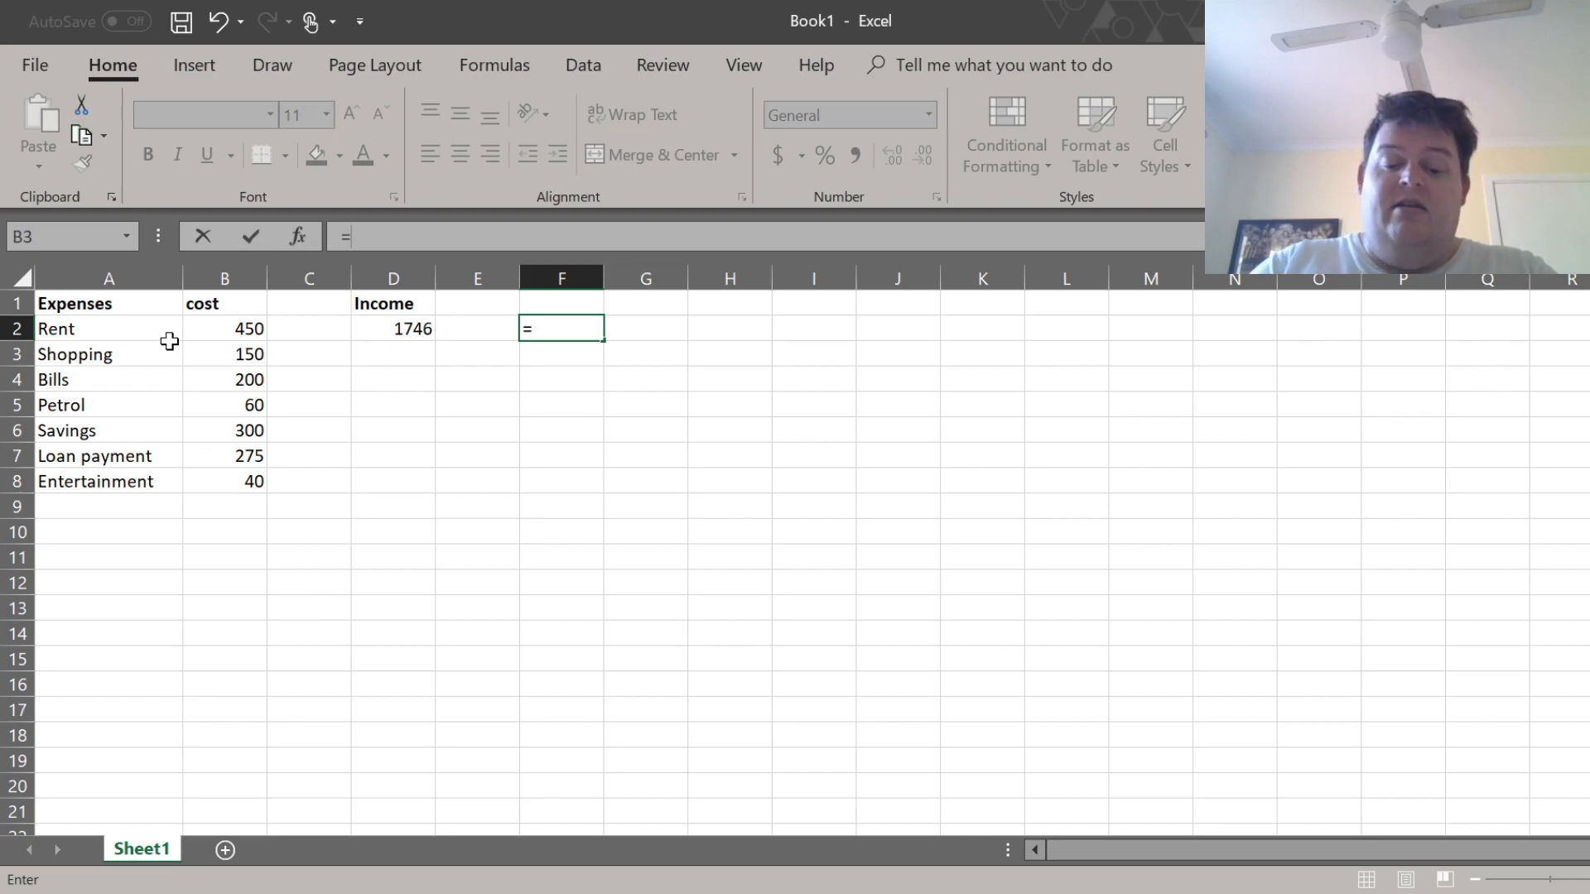
- Start a SUM function in cell F2 with the Rent cost in B2 as its first argument
{"action": "type", "text": "Sum"}
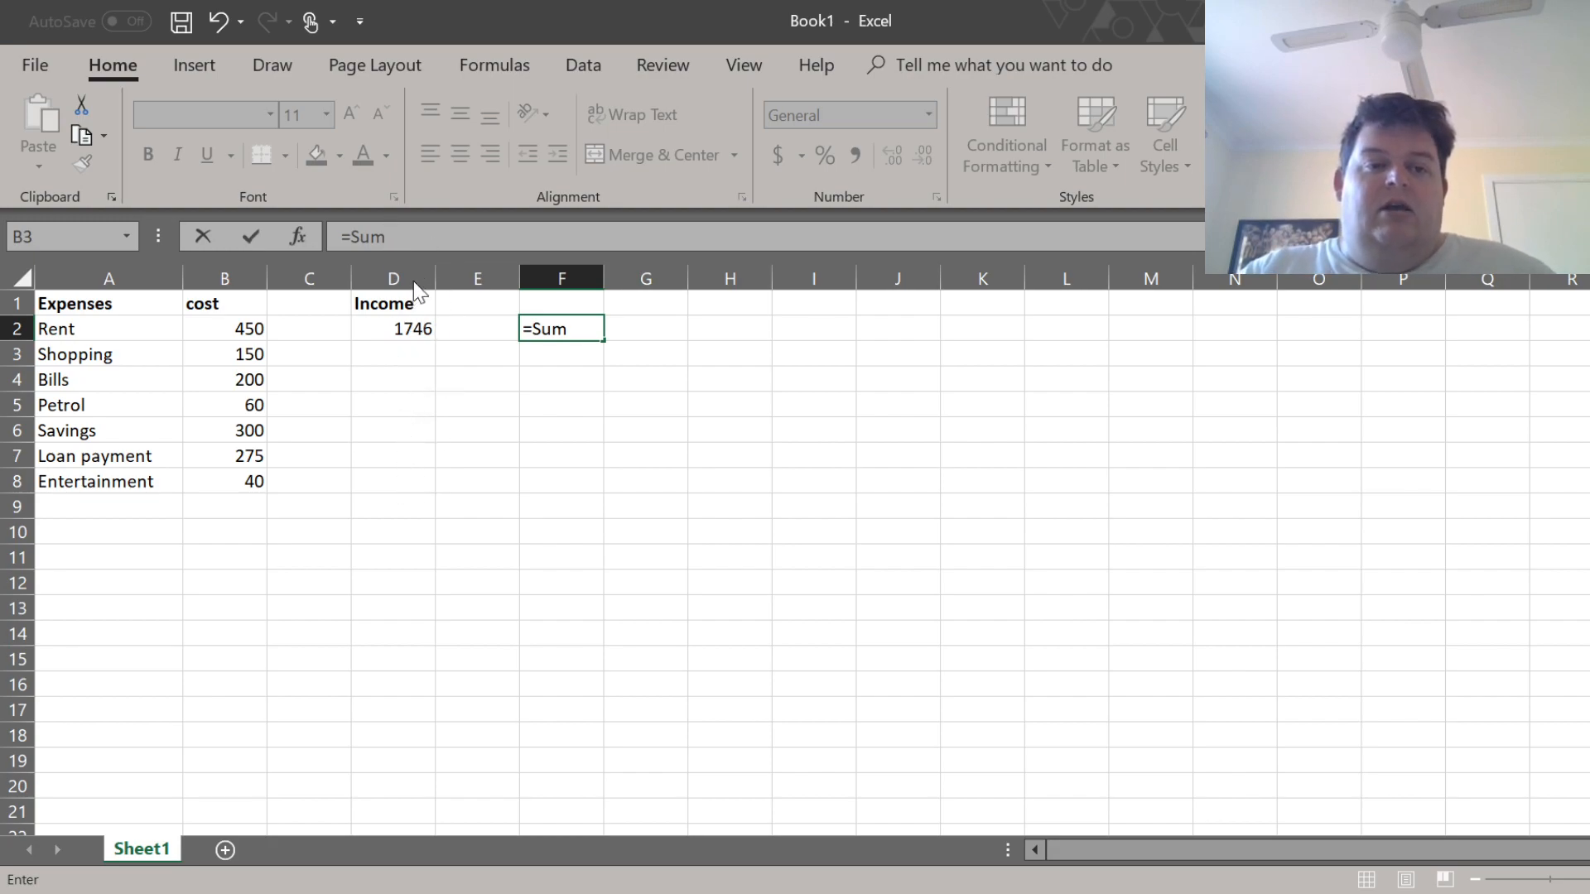
{"action": "type", "text": "("}
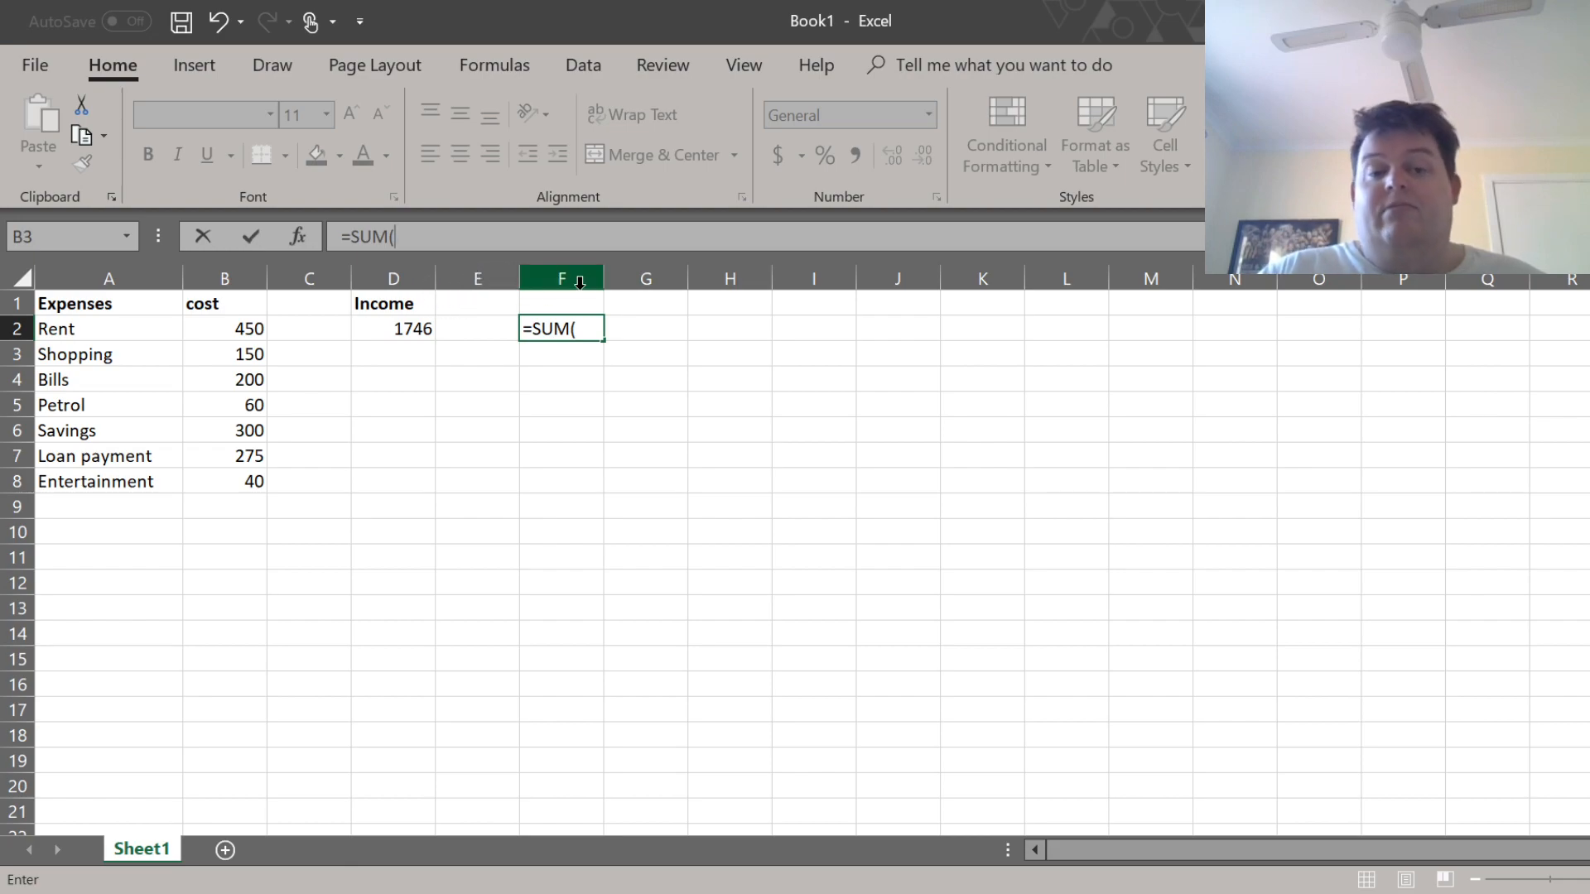
{"action": "left_click", "coordinate": [460, 241]}
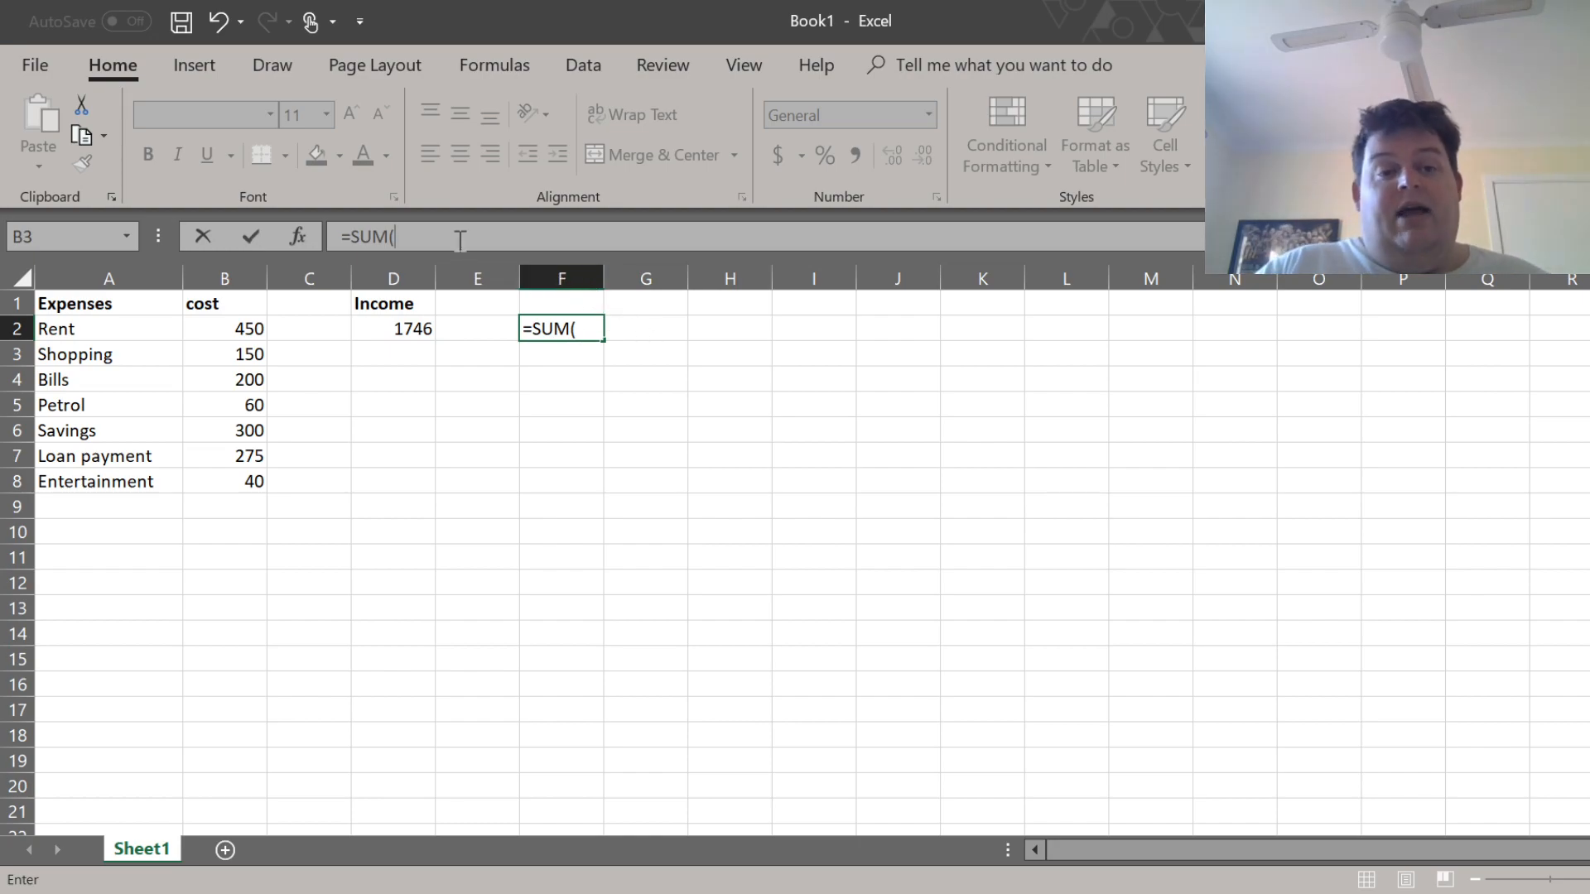
{"action": "left_click", "coordinate": [247, 331]}
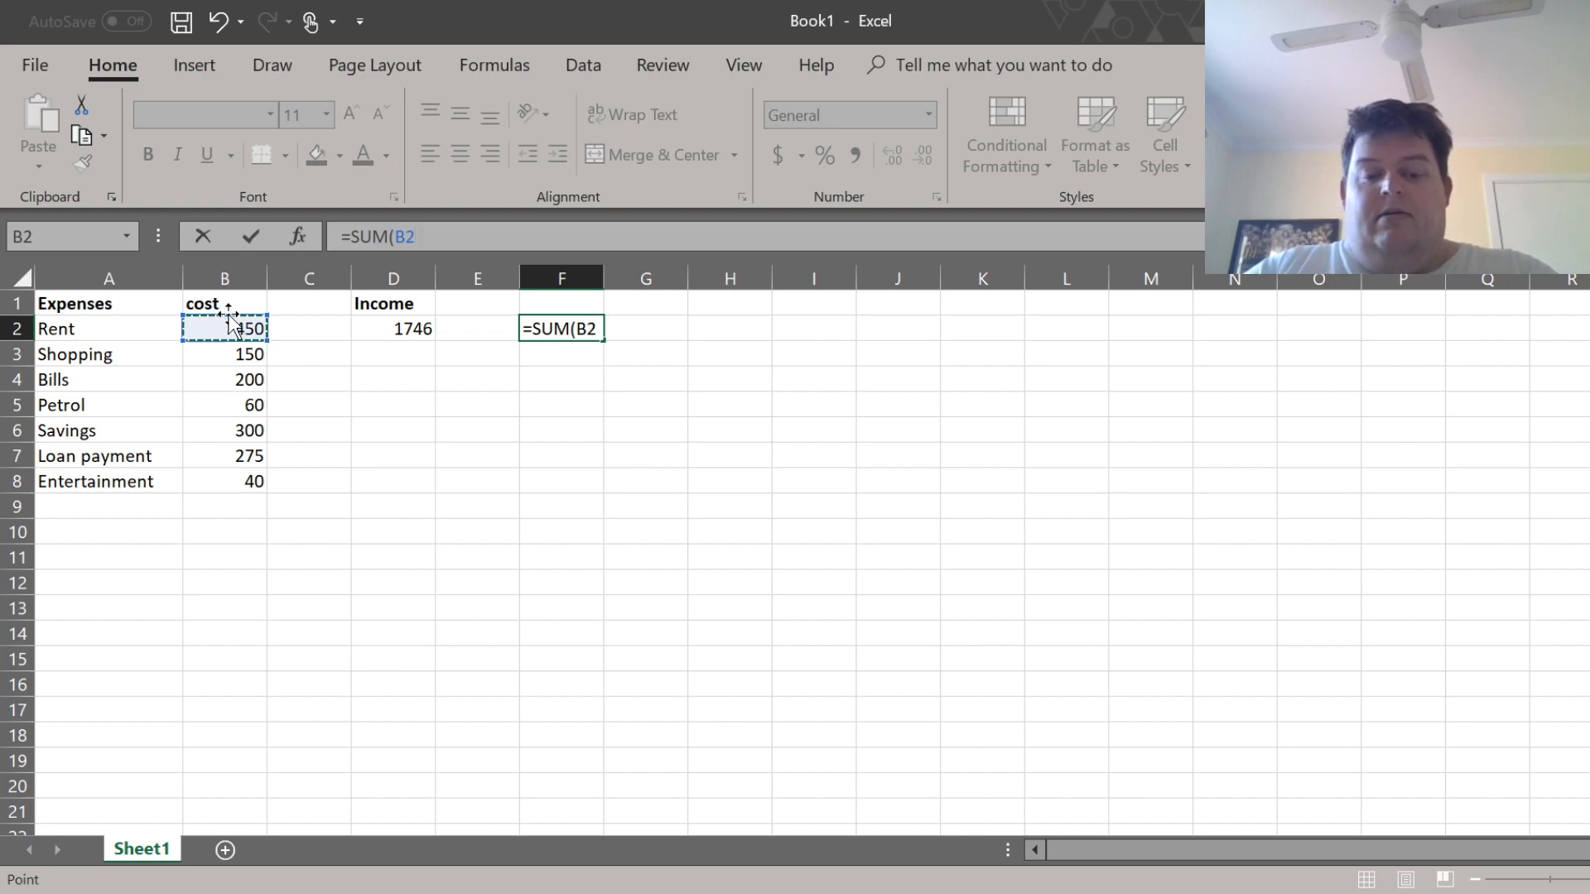
- Try listing B3, B4 and B5 as separate comma-separated arguments in F2's SUM function
{"action": "type", "text": ","}
{"action": "left_click", "coordinate": [241, 361]}
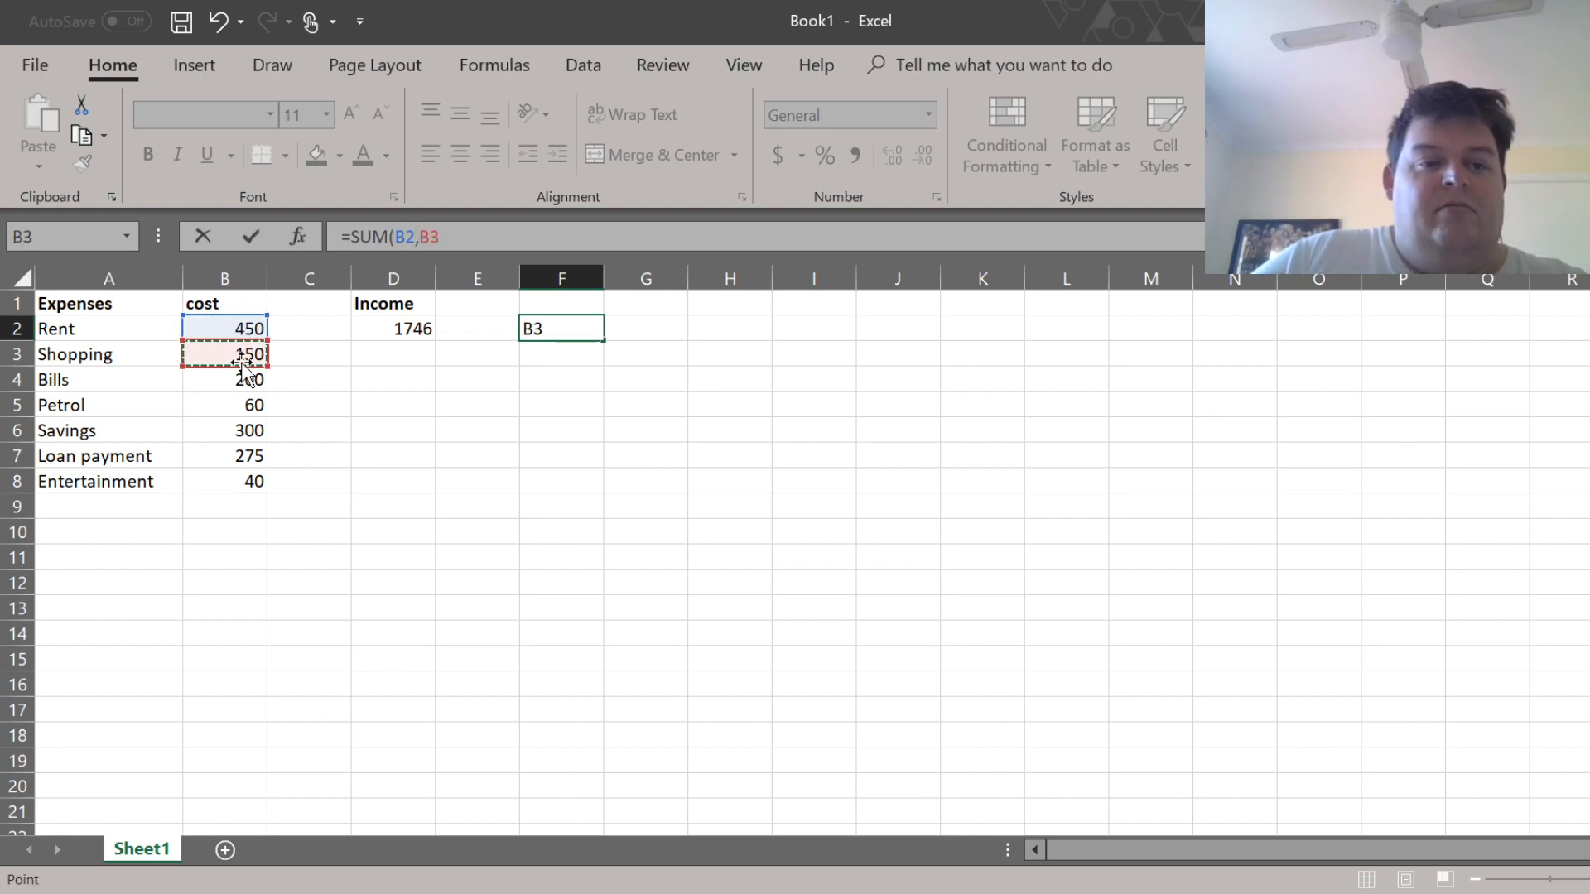
{"action": "left_click", "coordinate": [240, 380]}
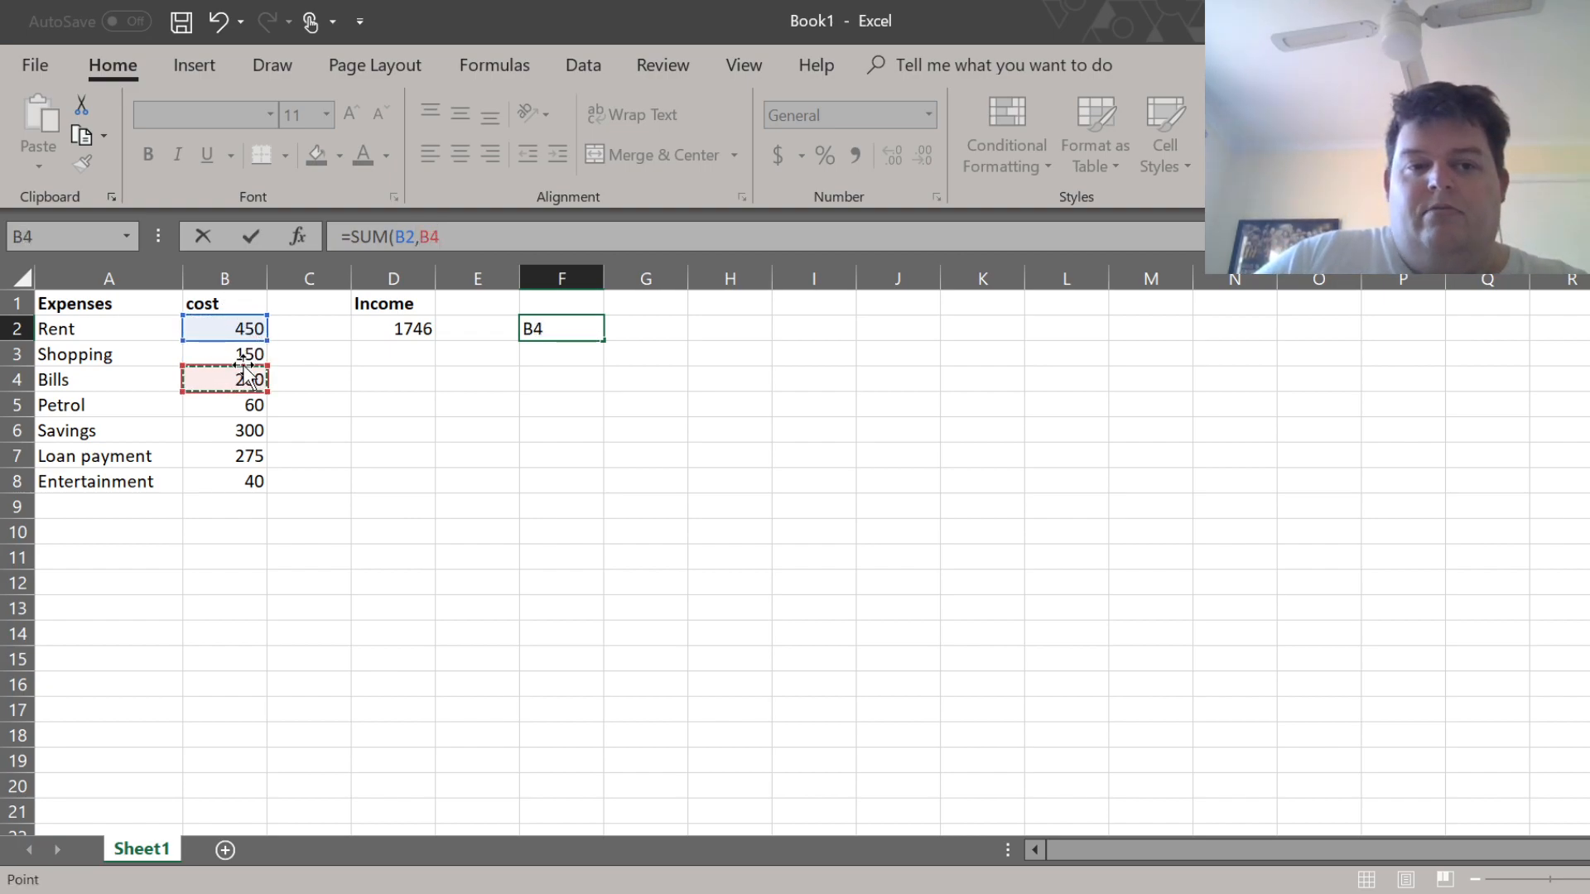
{"action": "left_click", "coordinate": [240, 355]}
{"action": "type", "text": ","}
{"action": "left_click", "coordinate": [247, 383]}
{"action": "type", "text": ",B"}
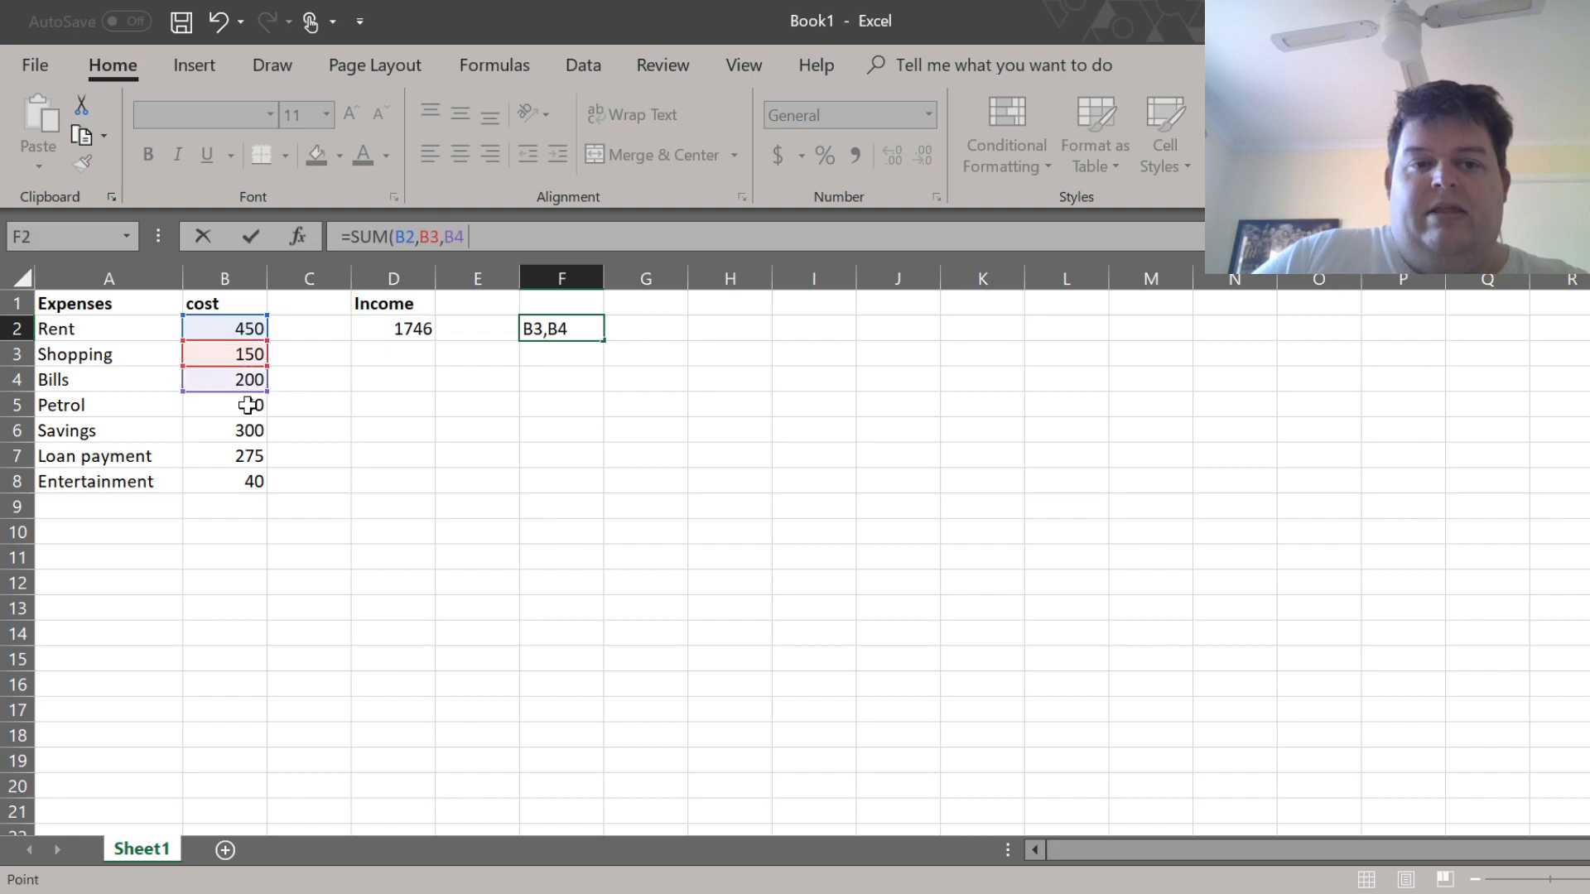
{"action": "left_click", "coordinate": [248, 405]}
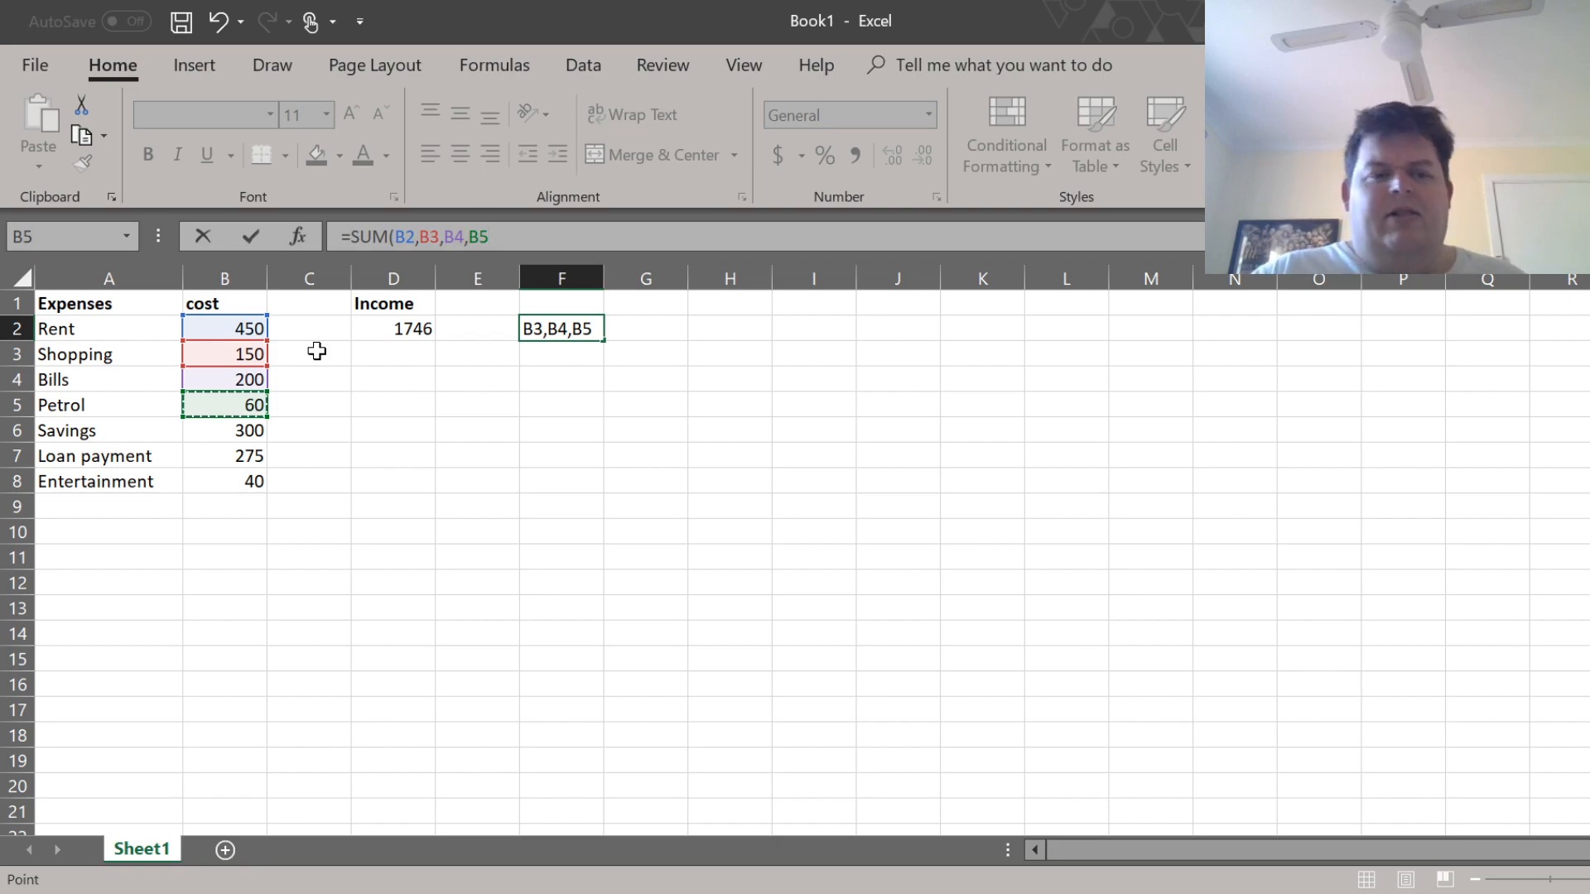
- Remove the separate arguments after B2 from F2's SUM function
{"action": "key", "text": "BackSpace"}
{"action": "key", "text": "BackSpace"}
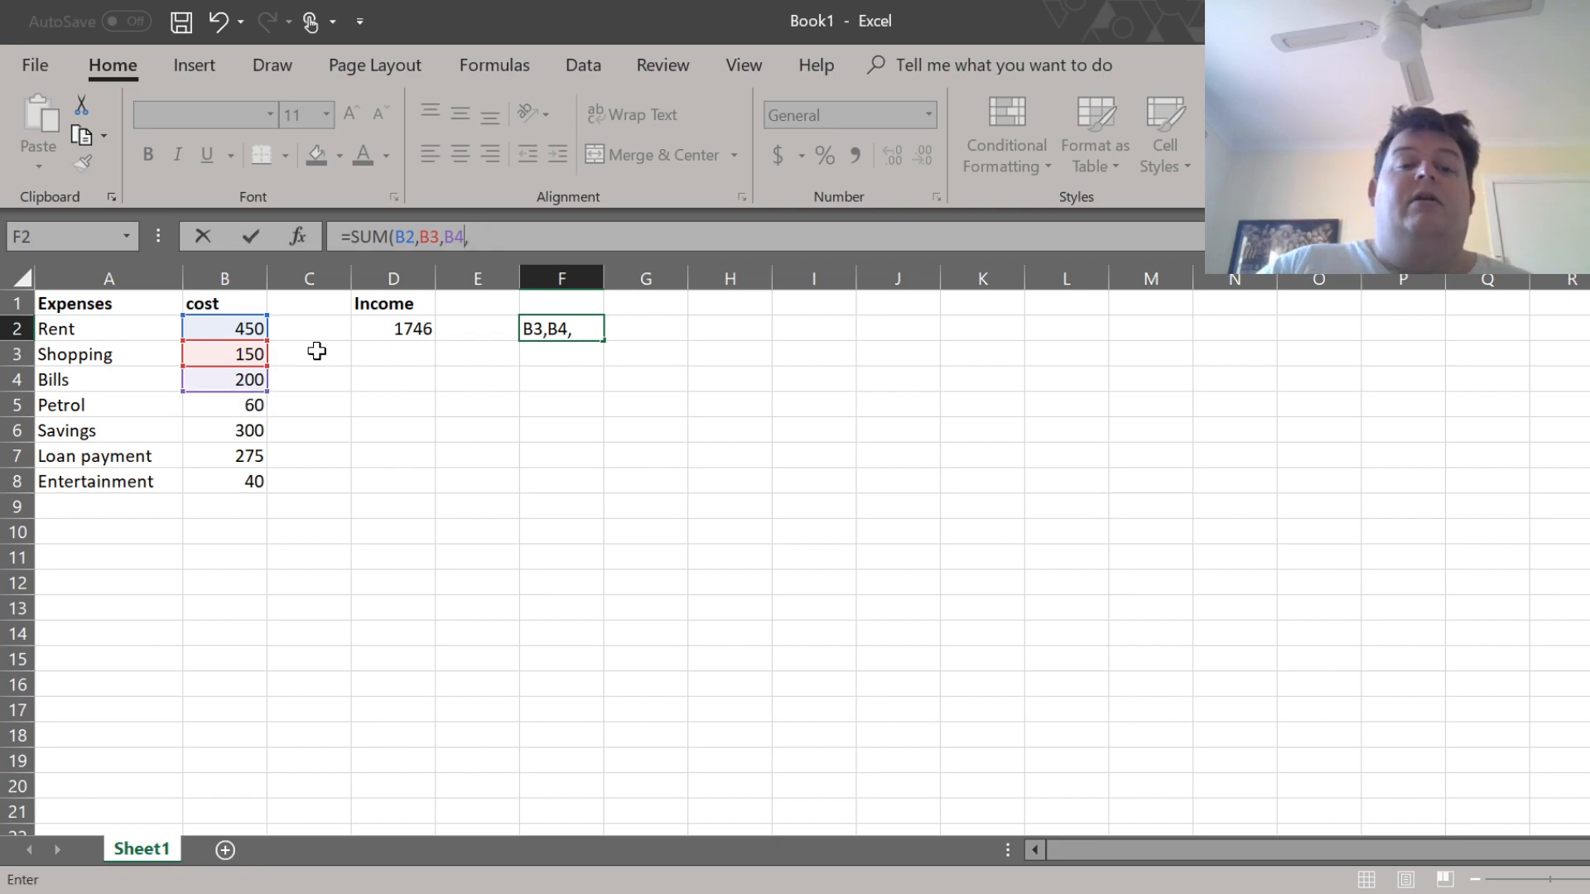
{"action": "key", "text": "BackSpace"}
{"action": "key", "text": "BackSpace"}
{"action": "key", "text": "BackSpace"}
{"action": "key", "text": "BackSpace"}
{"action": "key", "text": "BackSpace"}
{"action": "key", "text": "BackSpace"}
{"action": "key", "text": "BackSpace"}
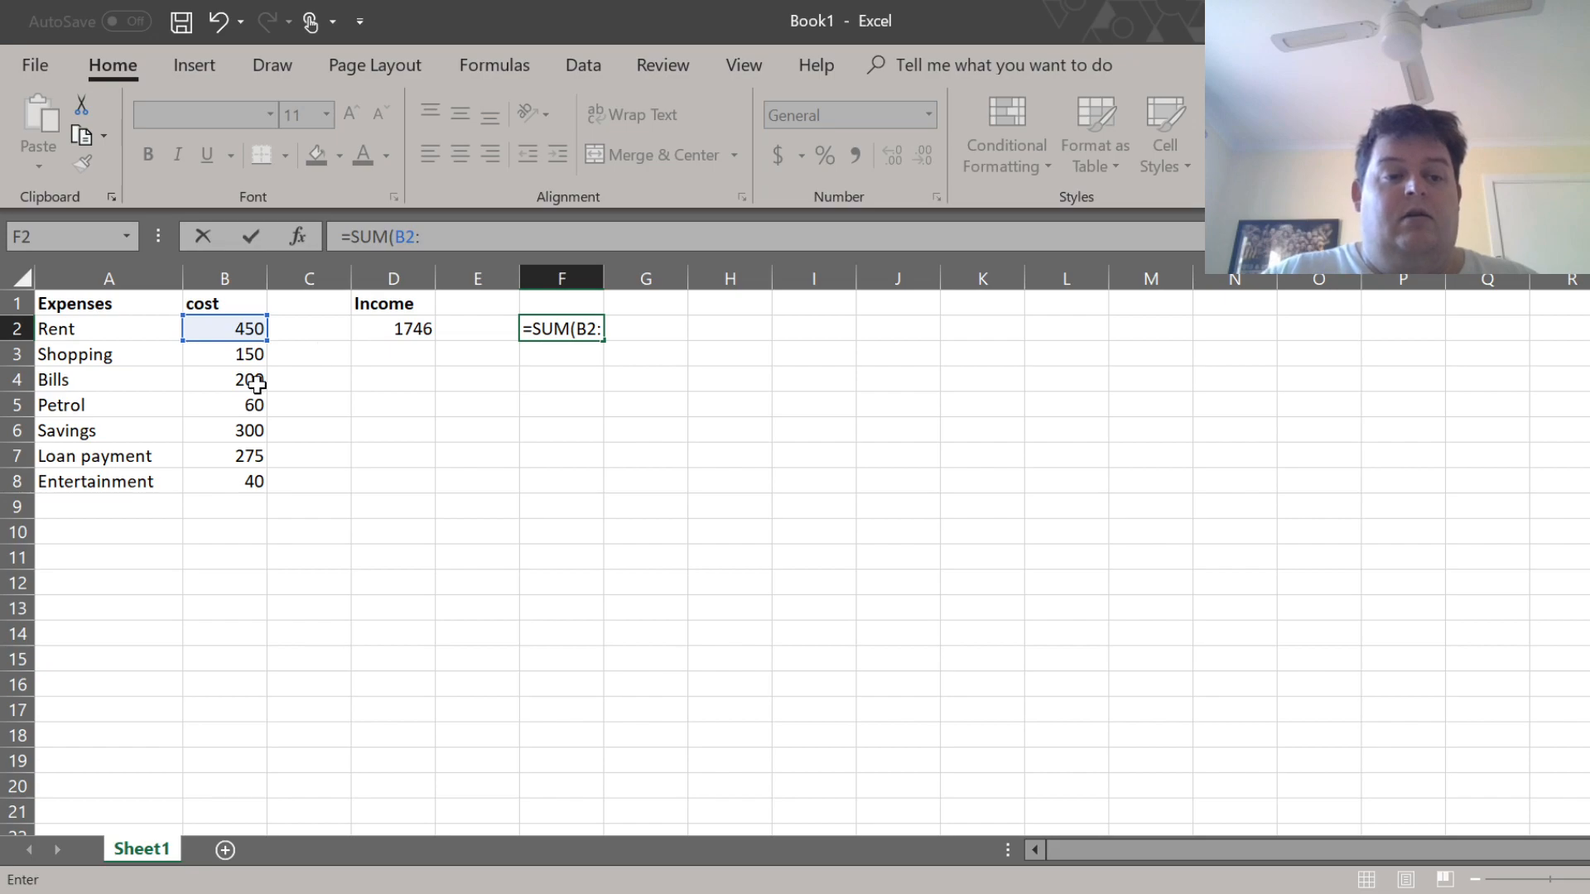
- Extend the SUM reference over all expense costs and enter the formula in F2 as =SUM(B2:B8)
{"action": "left_click", "coordinate": [254, 480]}
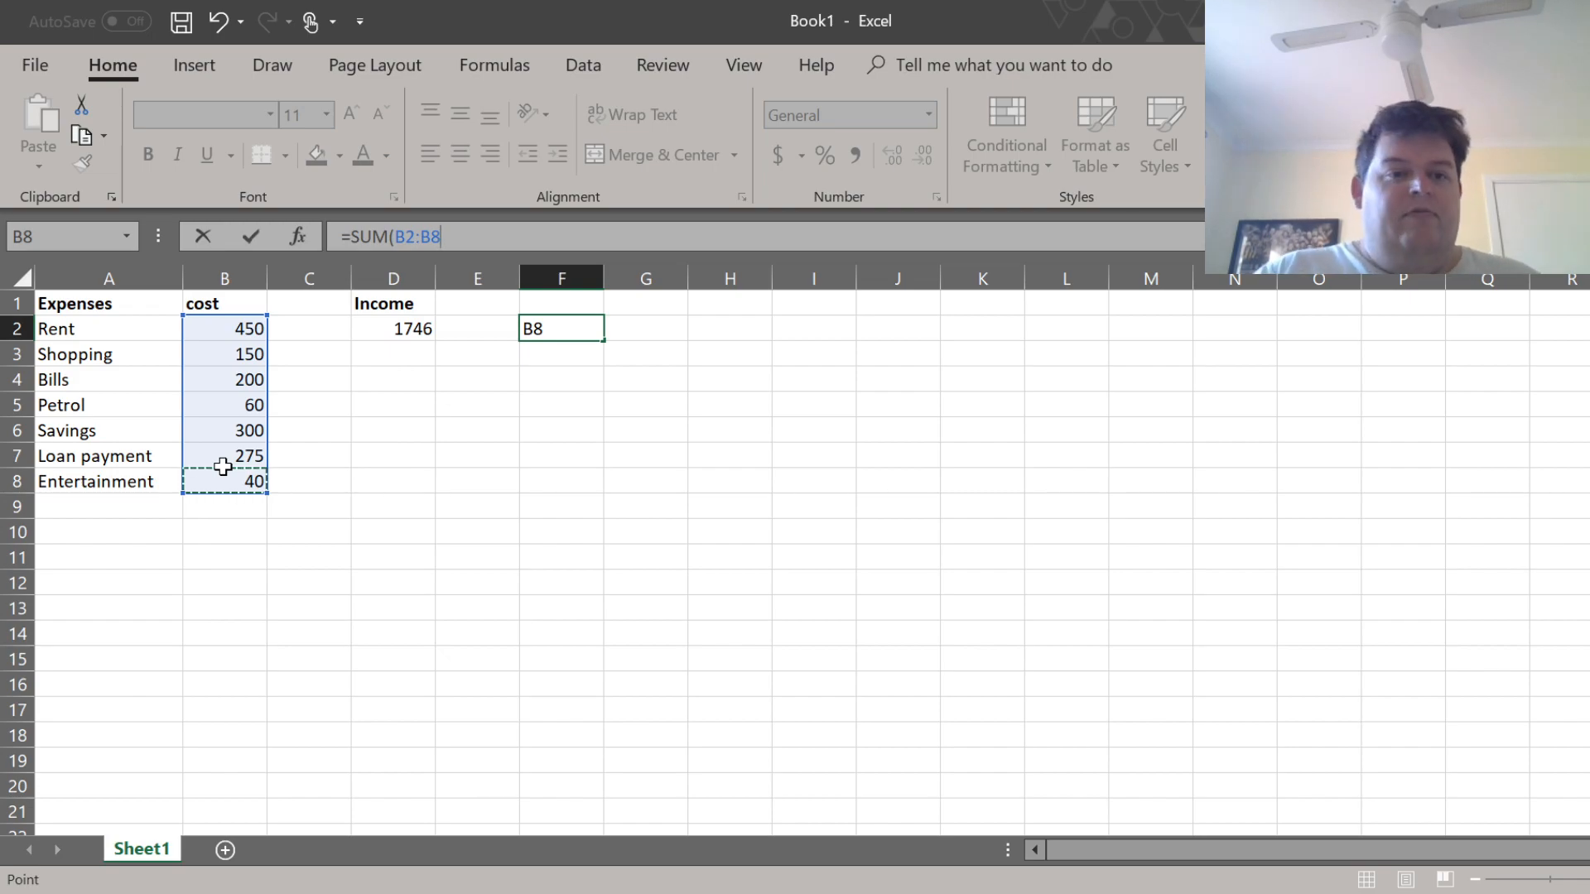
{"action": "key", "text": "BackSpace"}
{"action": "key", "text": "BackSpace"}
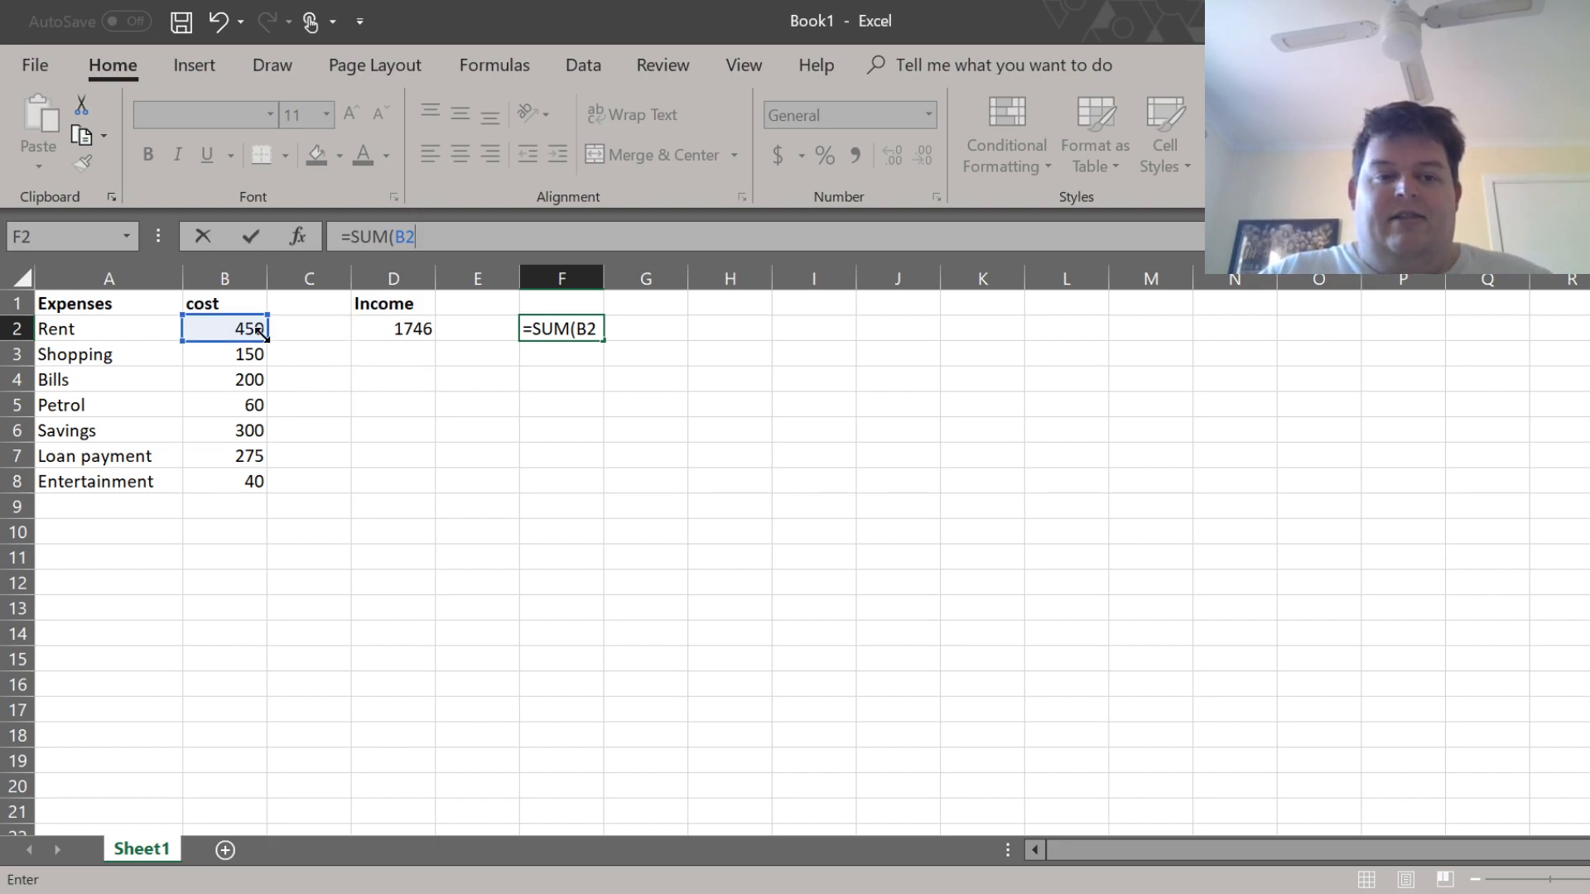
{"action": "left_click_drag", "start_coordinate": [269, 338], "coordinate": [256, 488]}
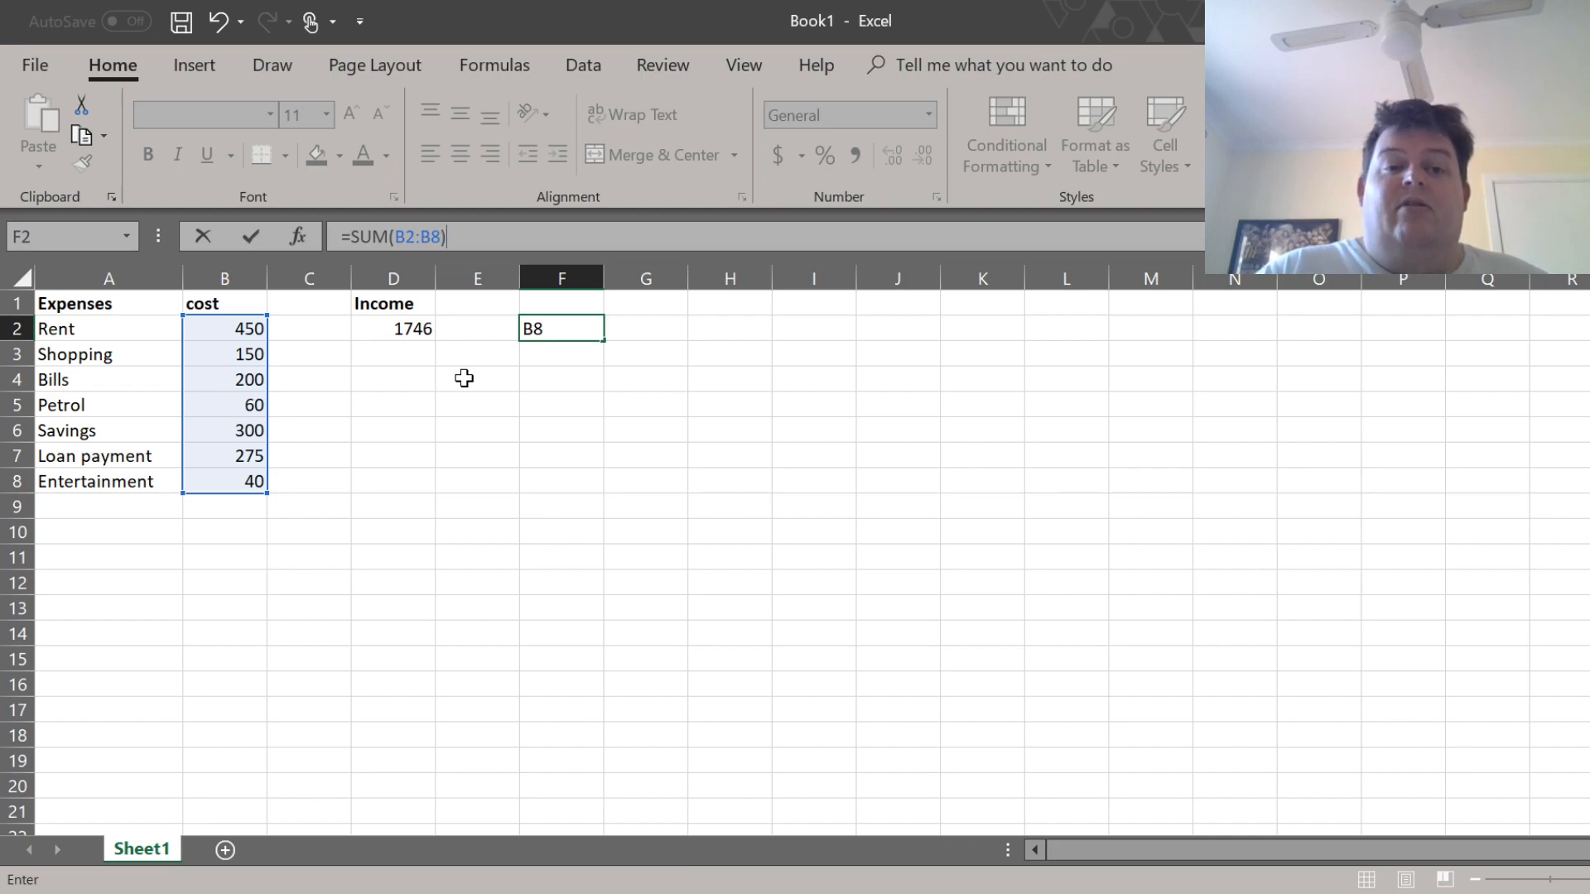
{"action": "key", "text": "Return"}
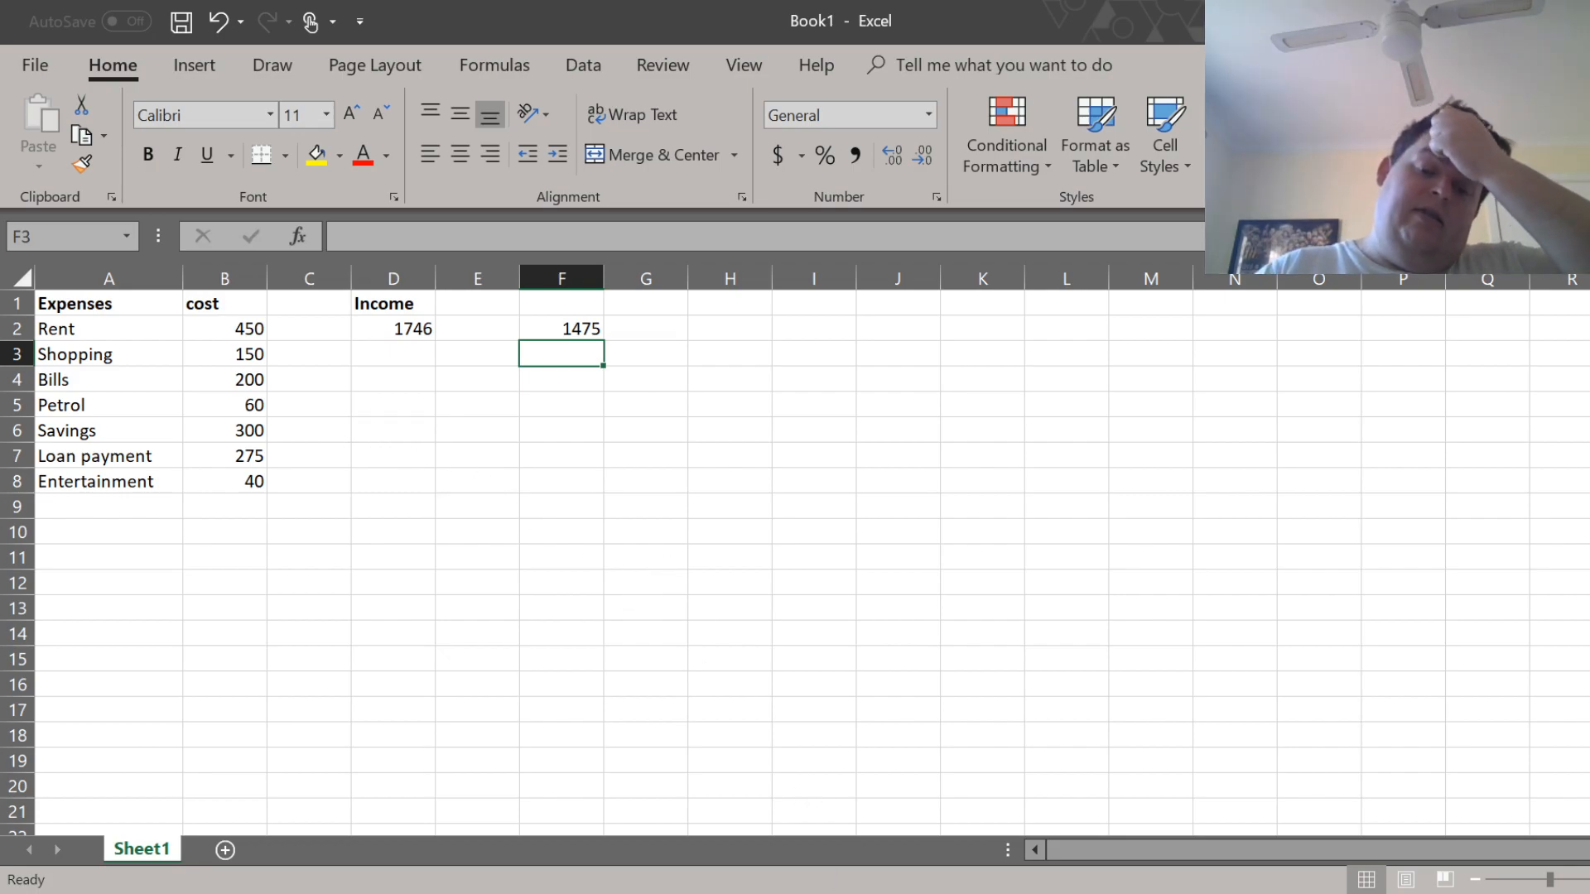
{"action": "left_click", "coordinate": [839, 892]}
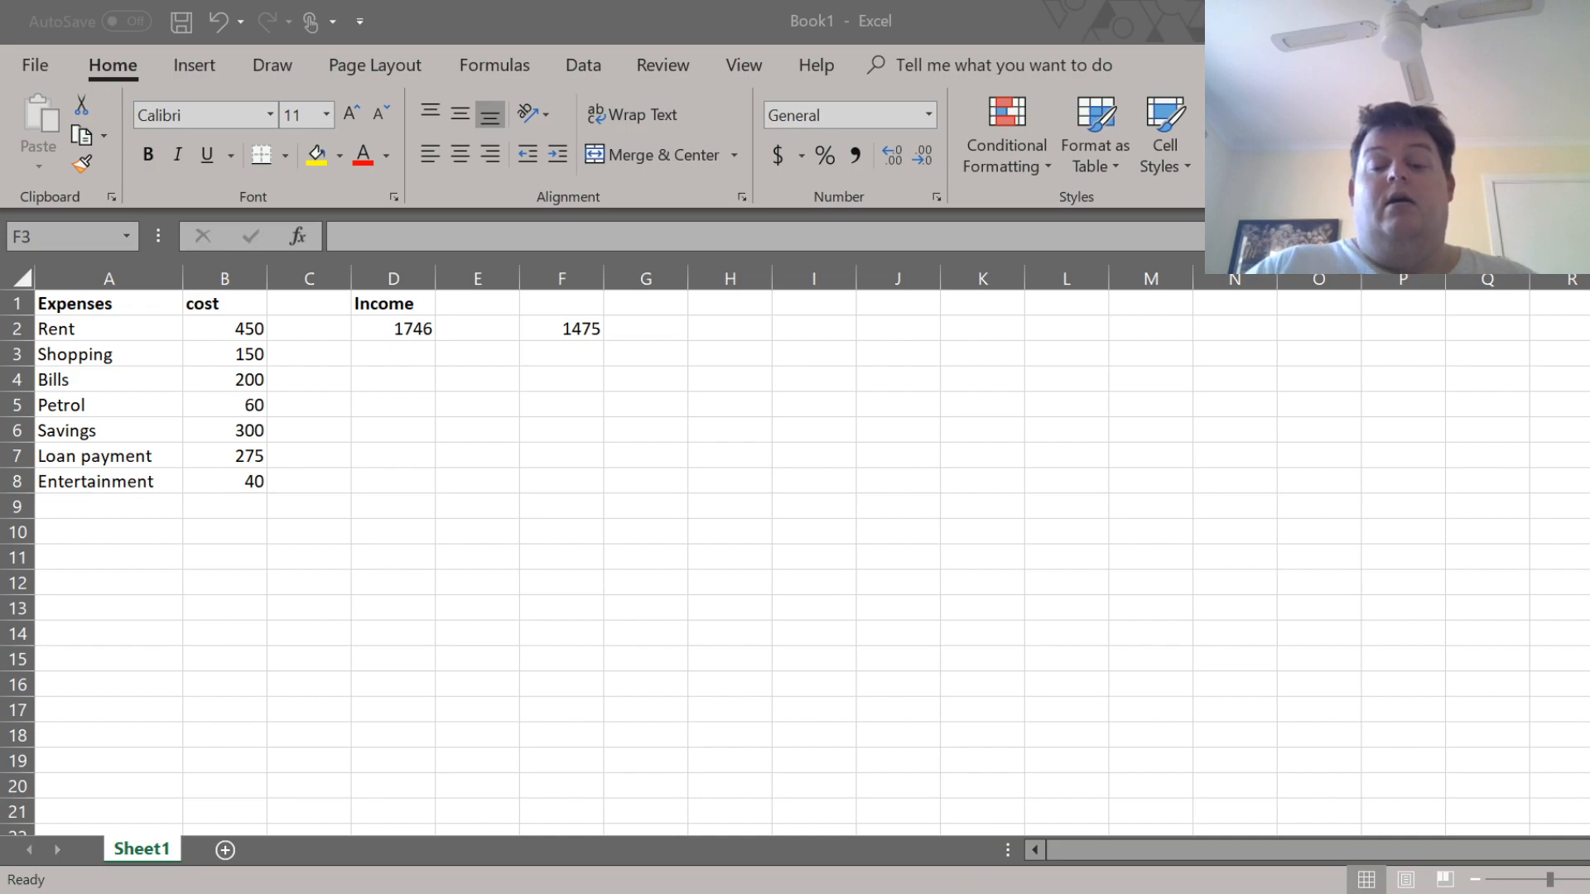
{"action": "key", "text": "alt+Tab"}
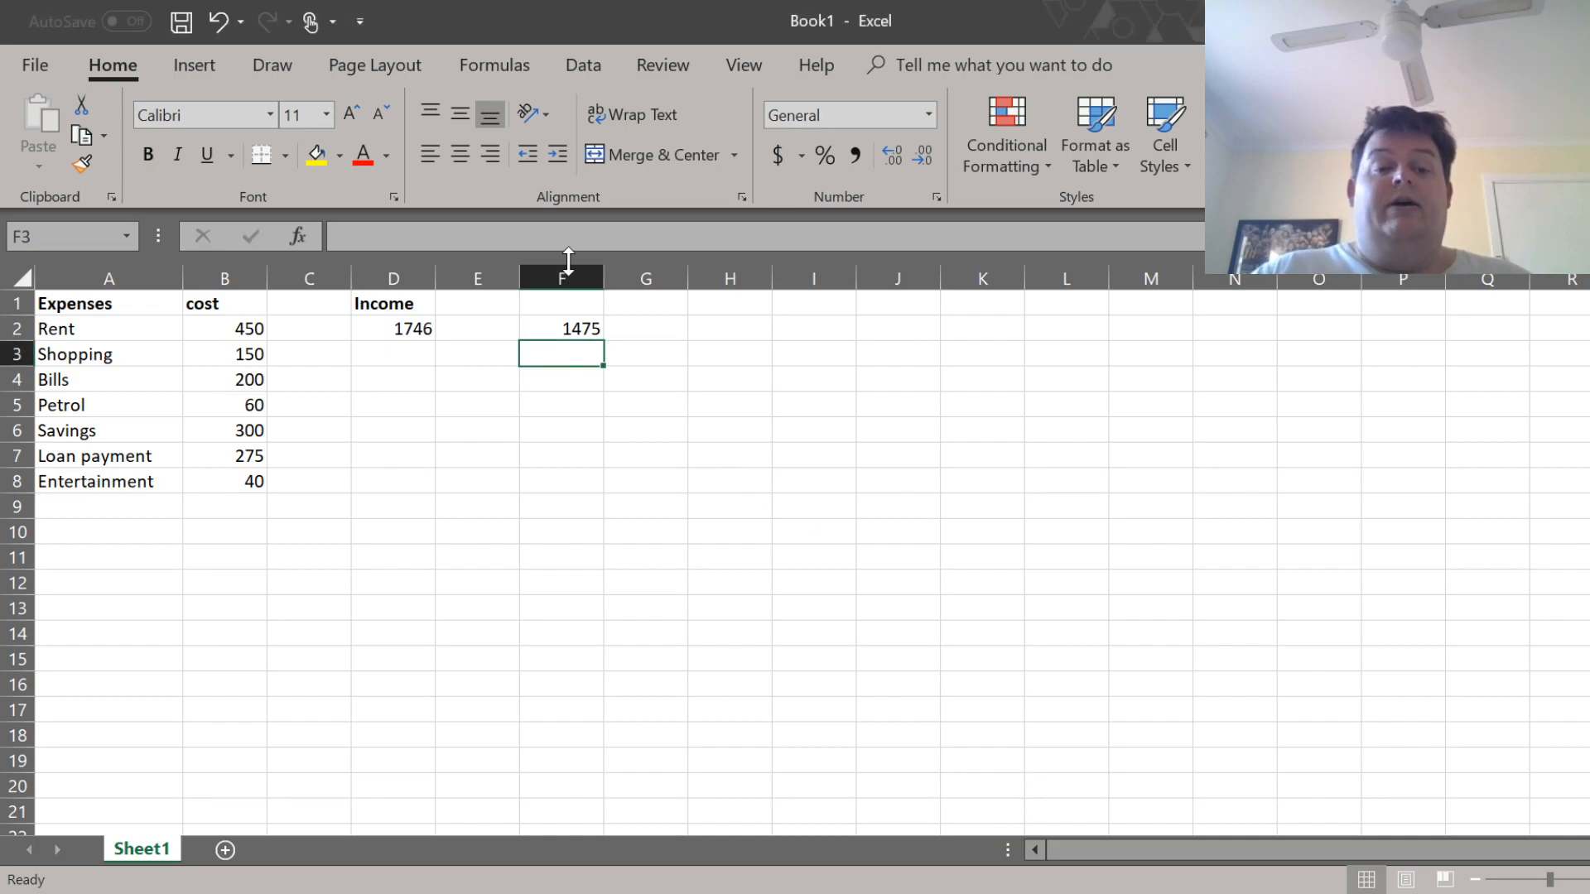
- Replace the function in cell F2 with AVERAGE so the formula reads =AVERAGE(B2:B8)
{"action": "left_click", "coordinate": [559, 328]}
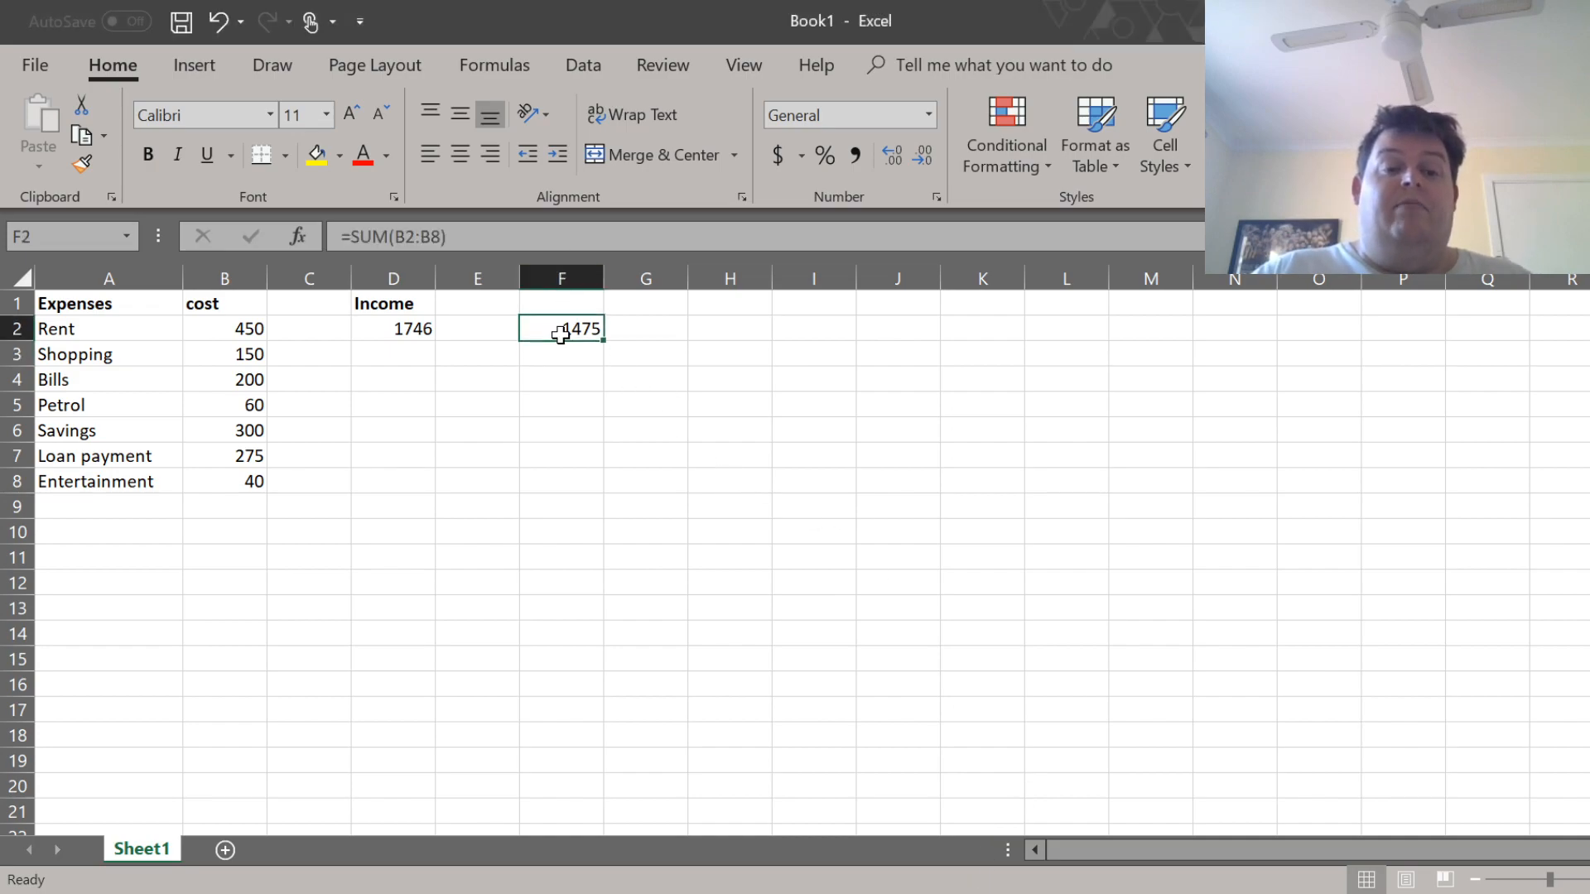
{"action": "left_click", "coordinate": [388, 241]}
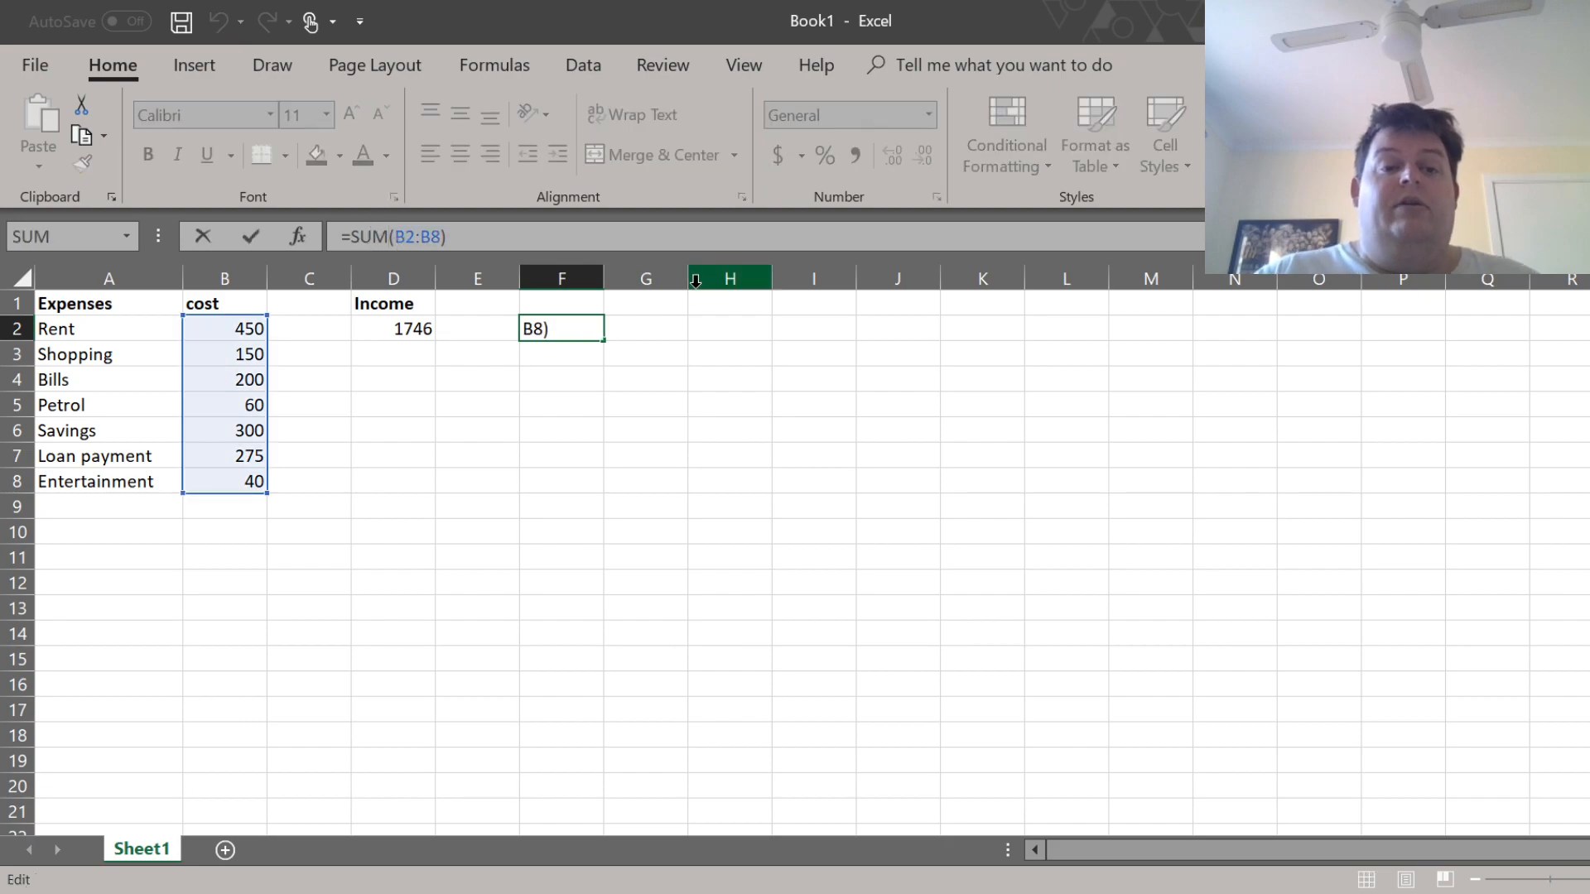
{"action": "key", "text": "BackSpace"}
{"action": "key", "text": "BackSpace"}
{"action": "key", "text": "BackSpace"}
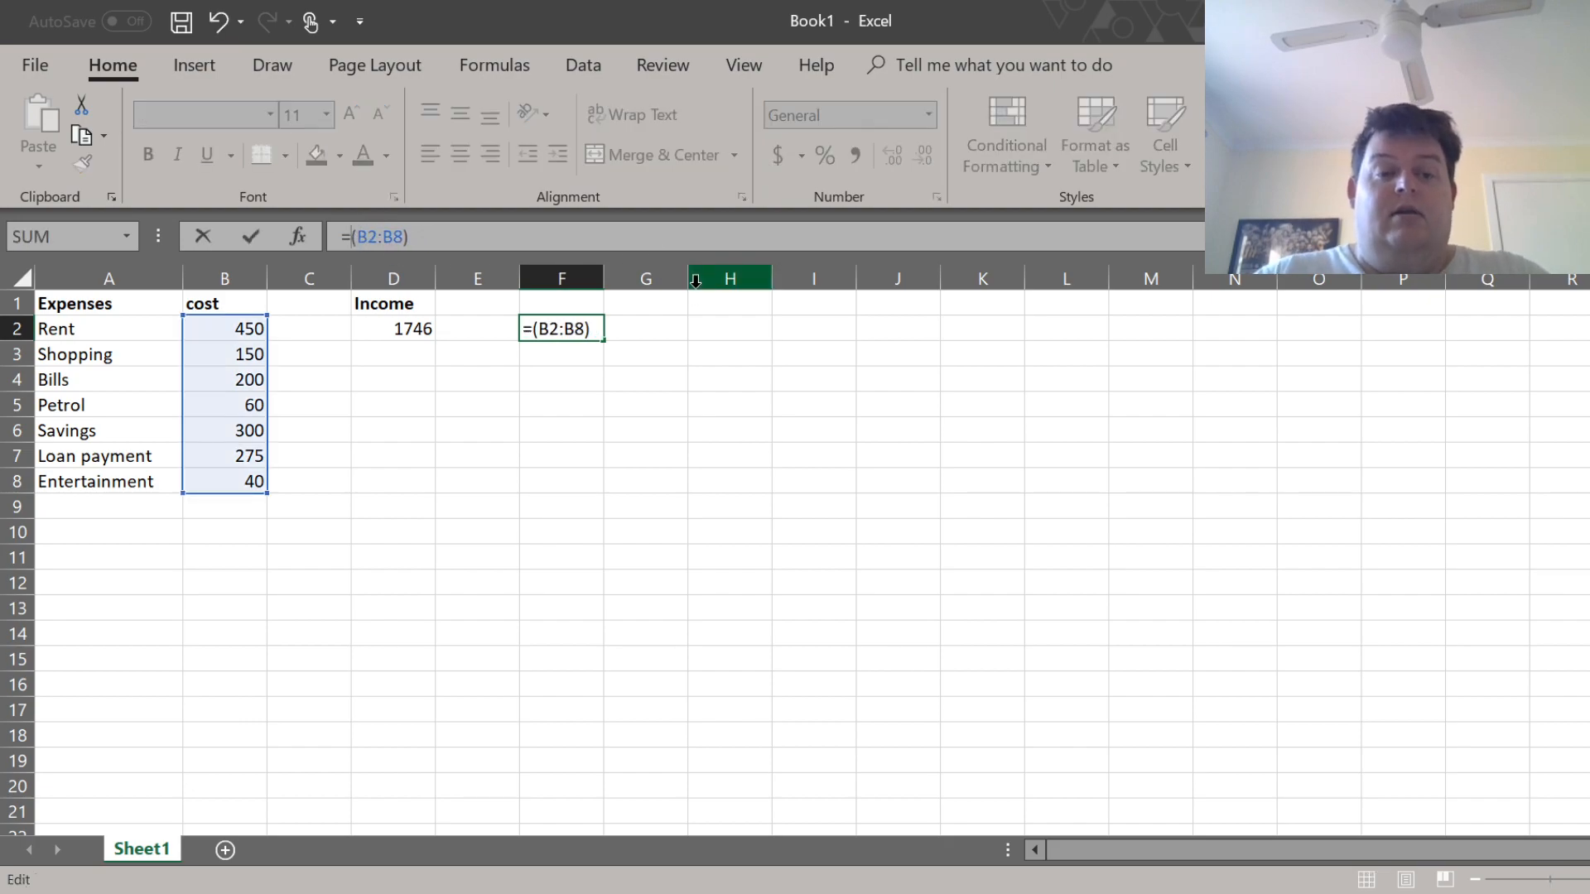
{"action": "type", "text": "AV"}
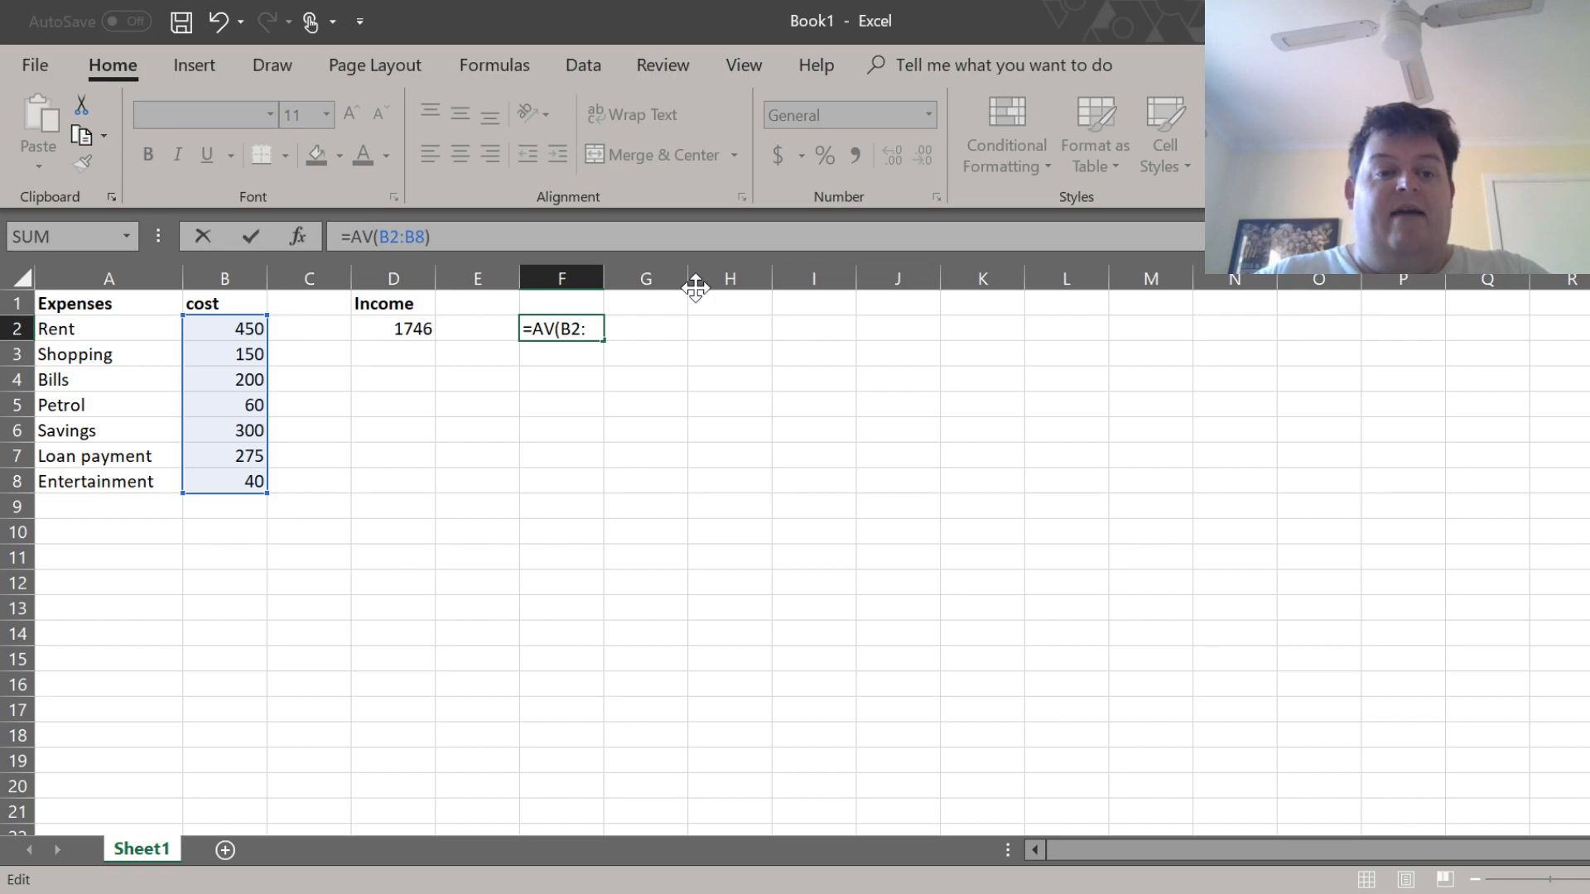
{"action": "left_click", "coordinate": [440, 308]}
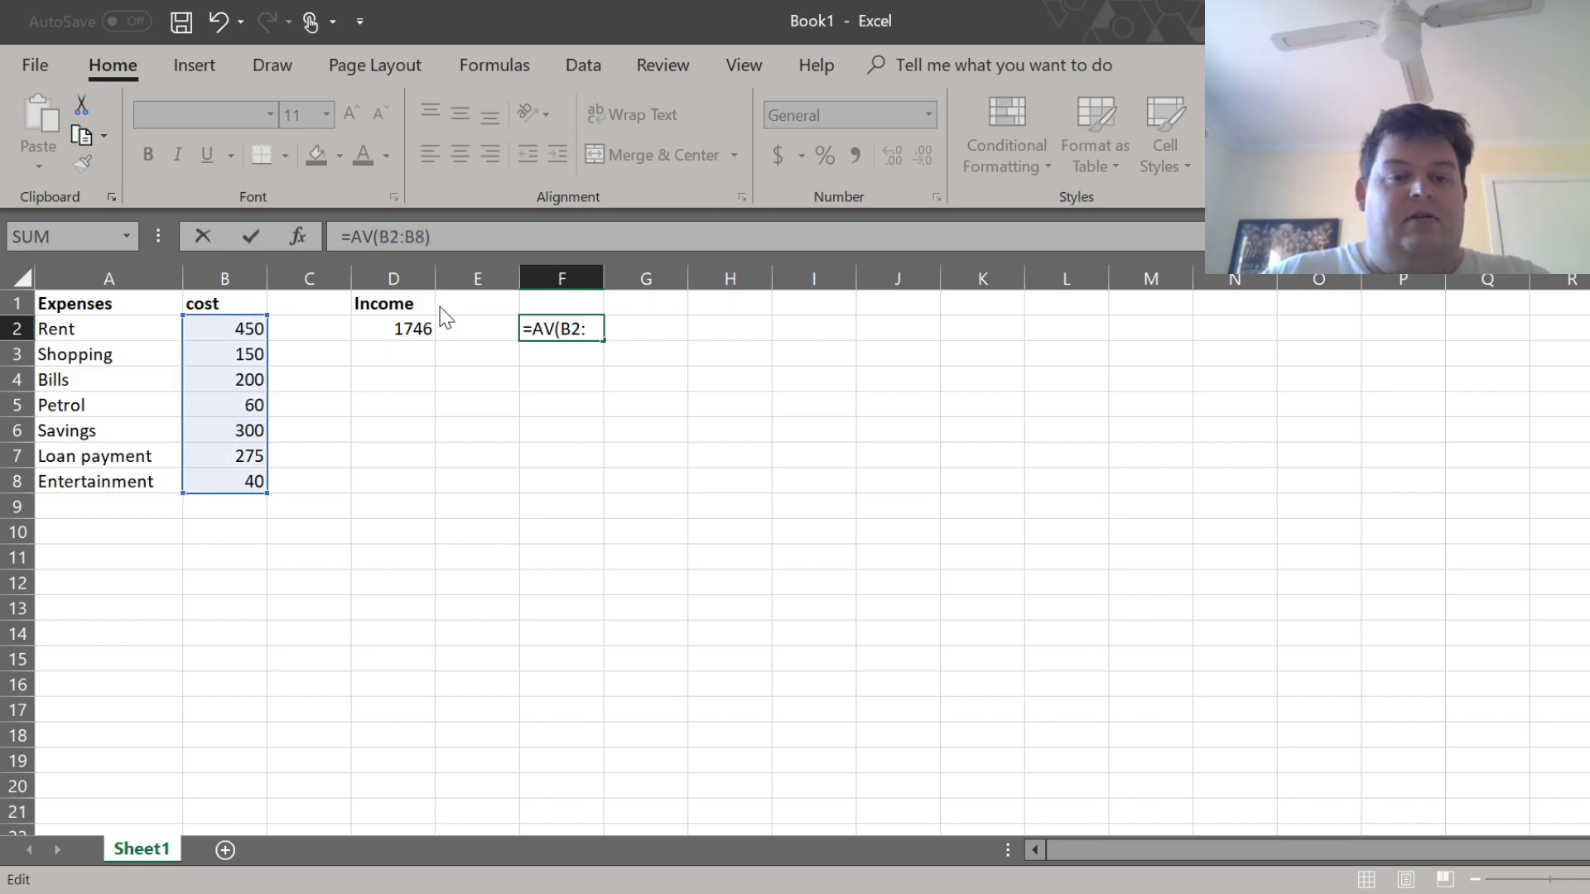
{"action": "type", "text": "ERAGE"}
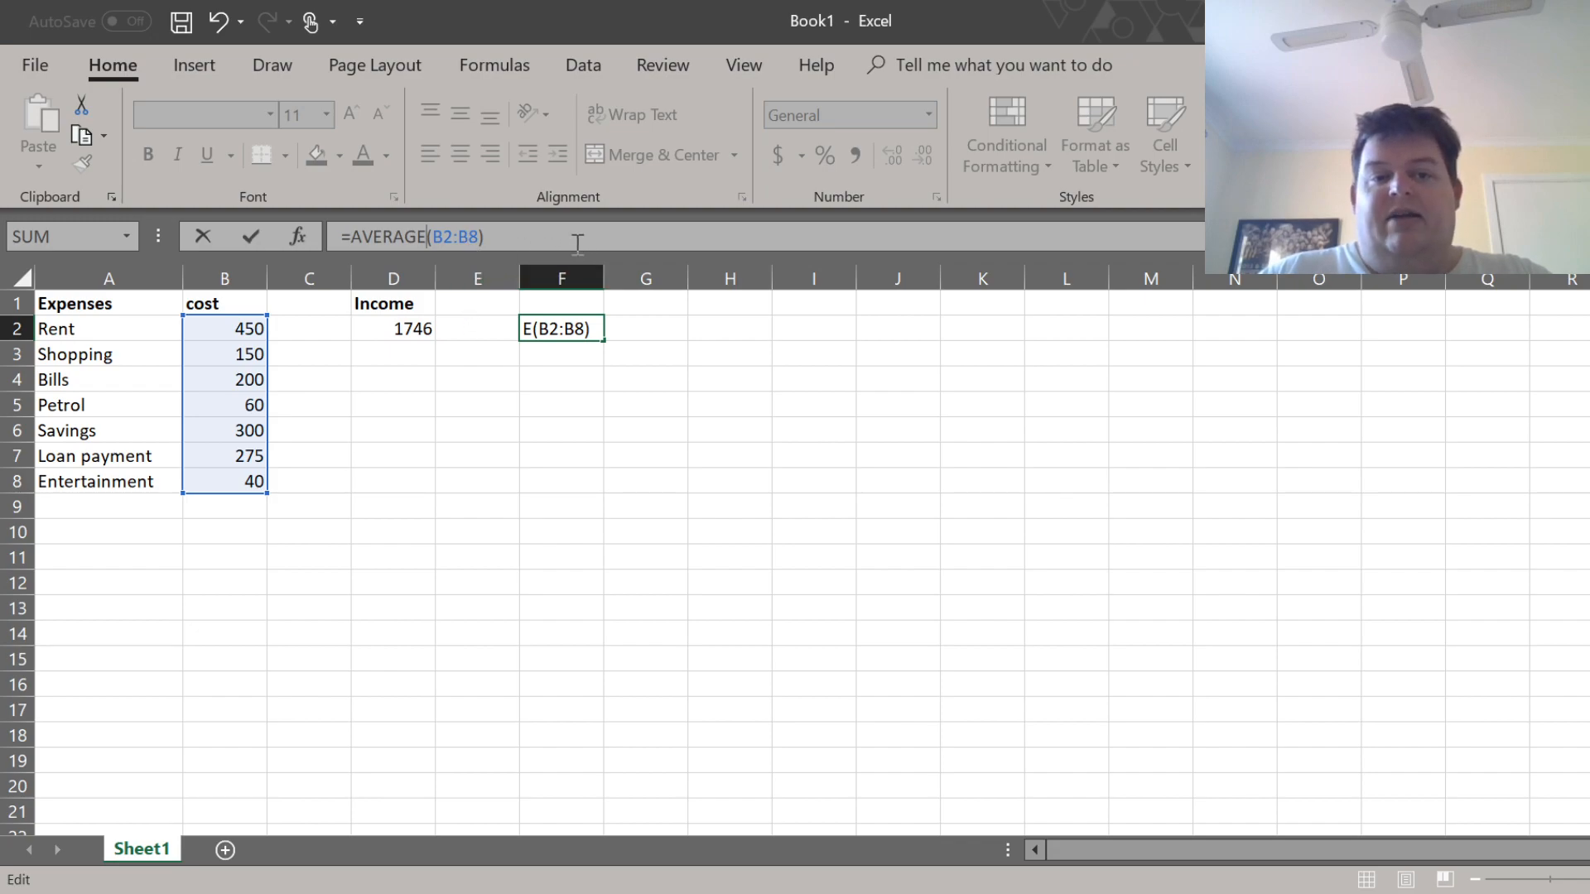
{"action": "key", "text": "Return"}
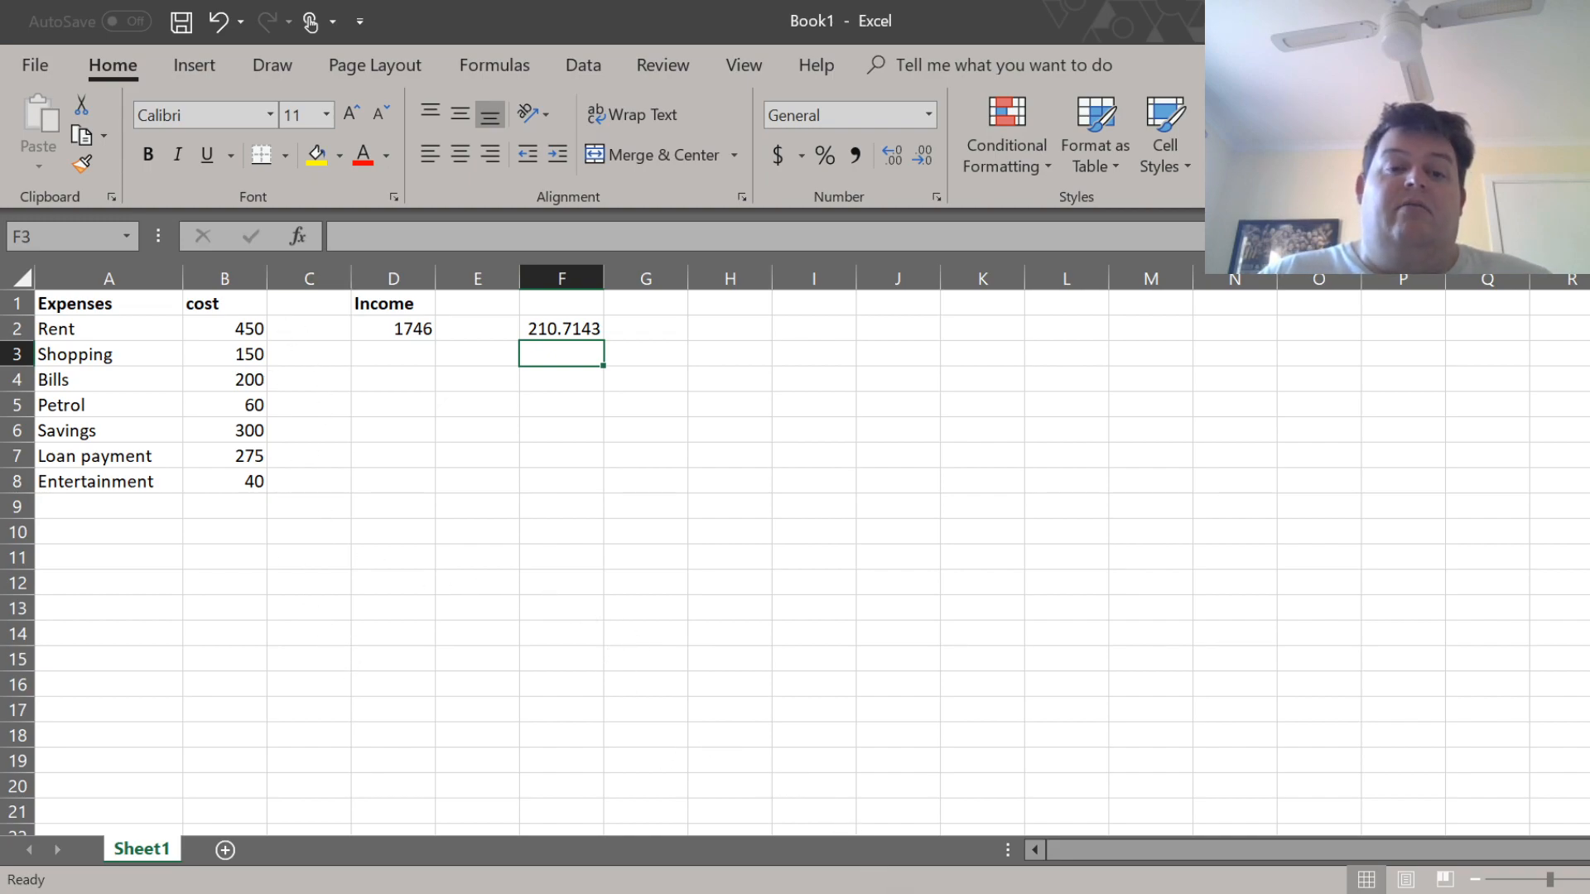
- Replace the function in cell F2 with COUNT so the formula reads =COUNT(B2:B8)
{"action": "left_click", "coordinate": [560, 328]}
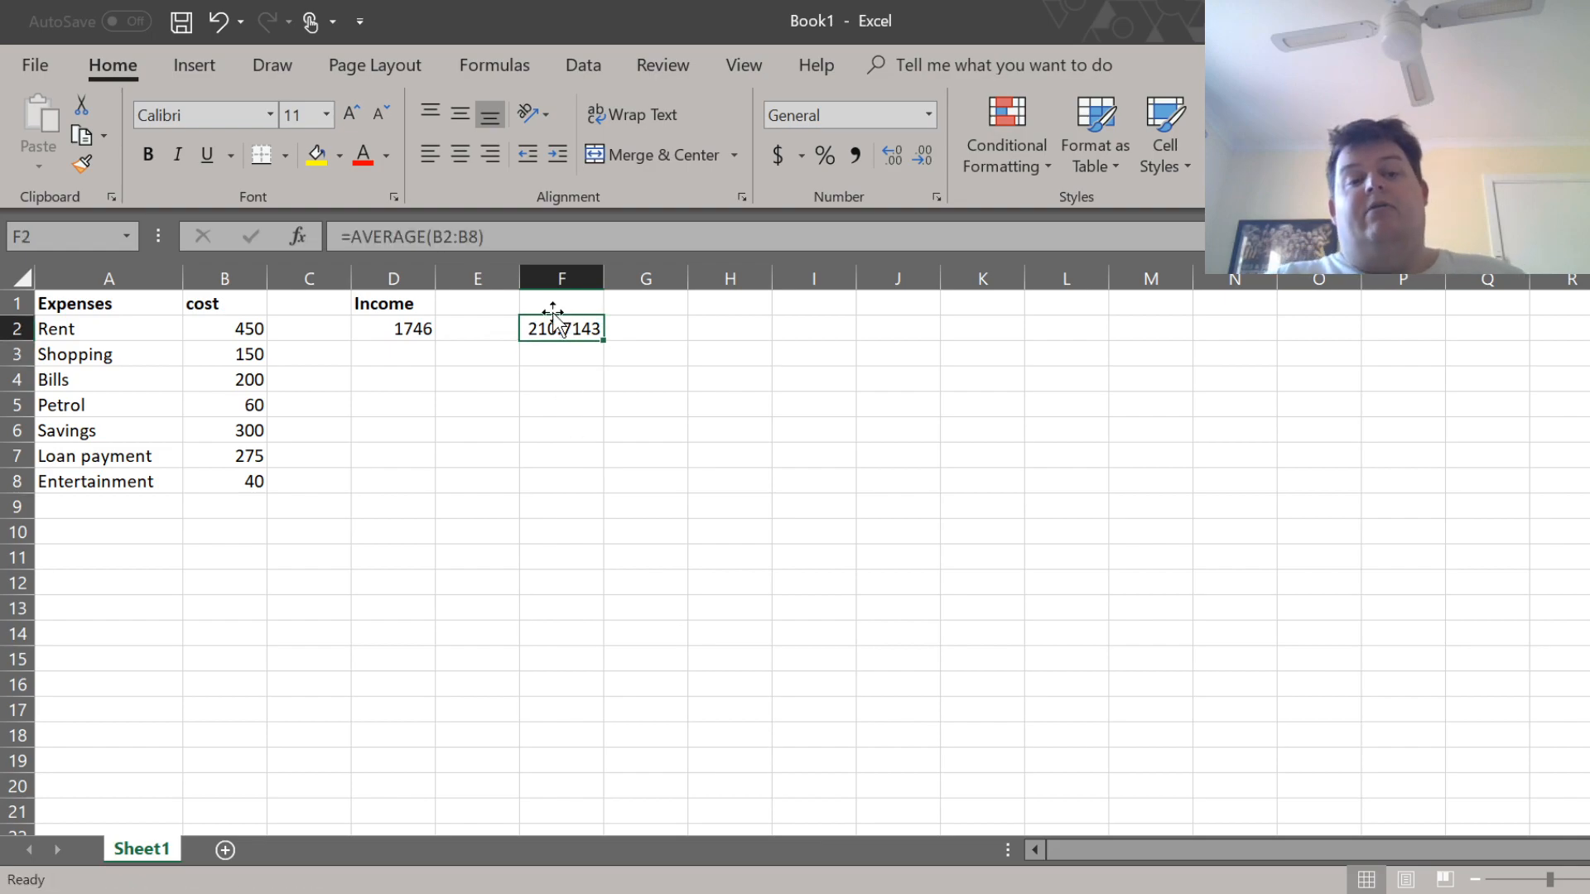
{"action": "left_click", "coordinate": [428, 236]}
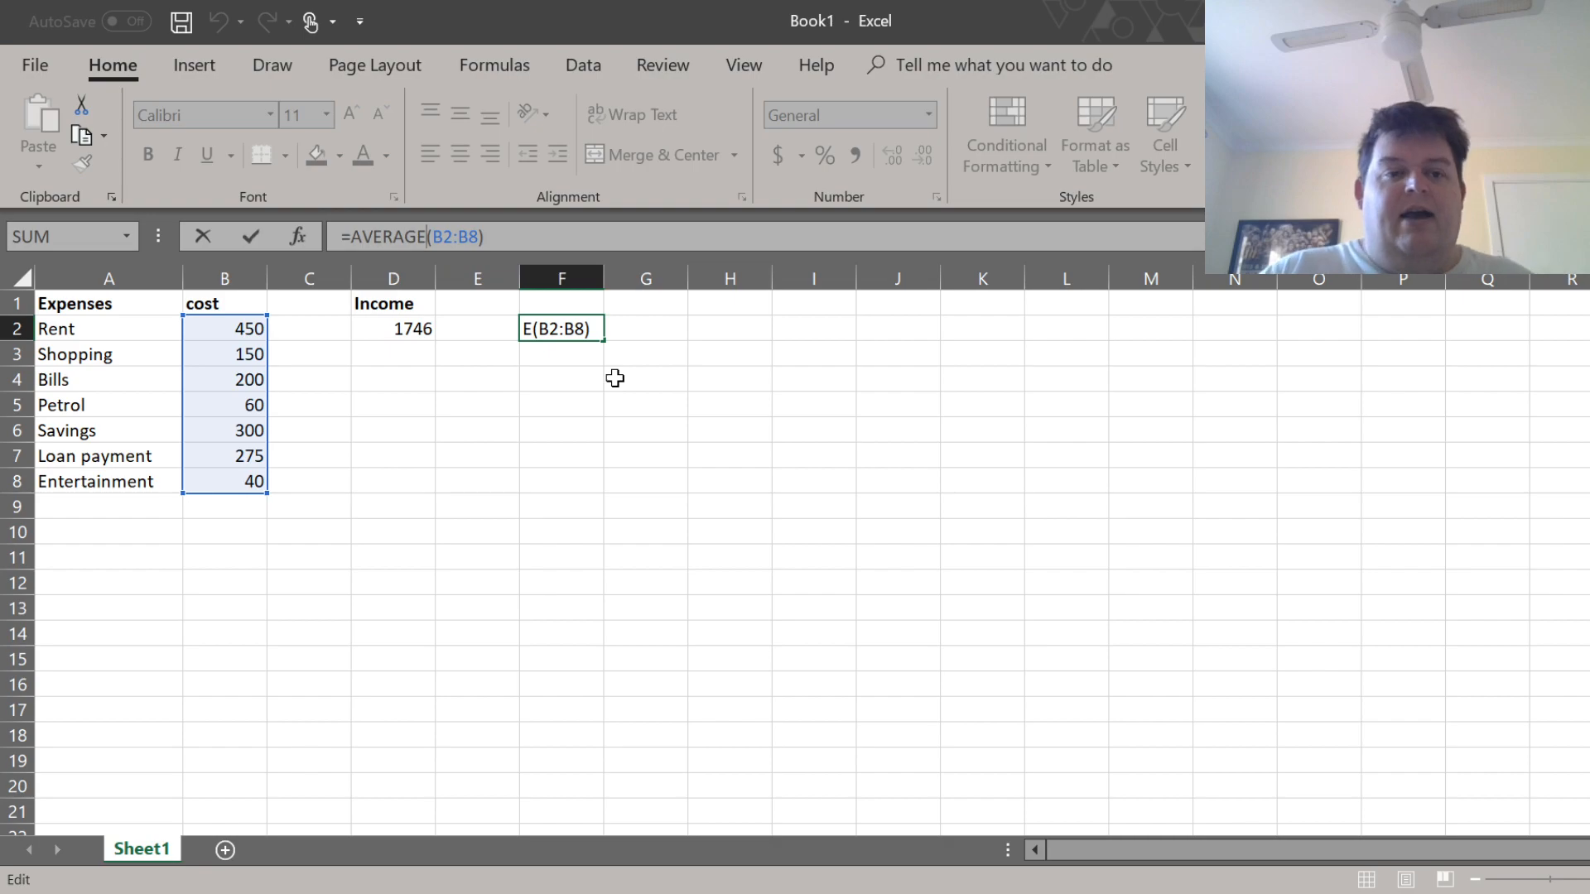
{"action": "key", "text": "BackSpace"}
{"action": "key", "text": "BackSpace"}
{"action": "key", "text": "BackSpace"}
{"action": "key", "text": "BackSpace"}
{"action": "key", "text": "BackSpace"}
{"action": "key", "text": "BackSpace"}
{"action": "key", "text": "BackSpace"}
{"action": "type", "text": "COUN"}
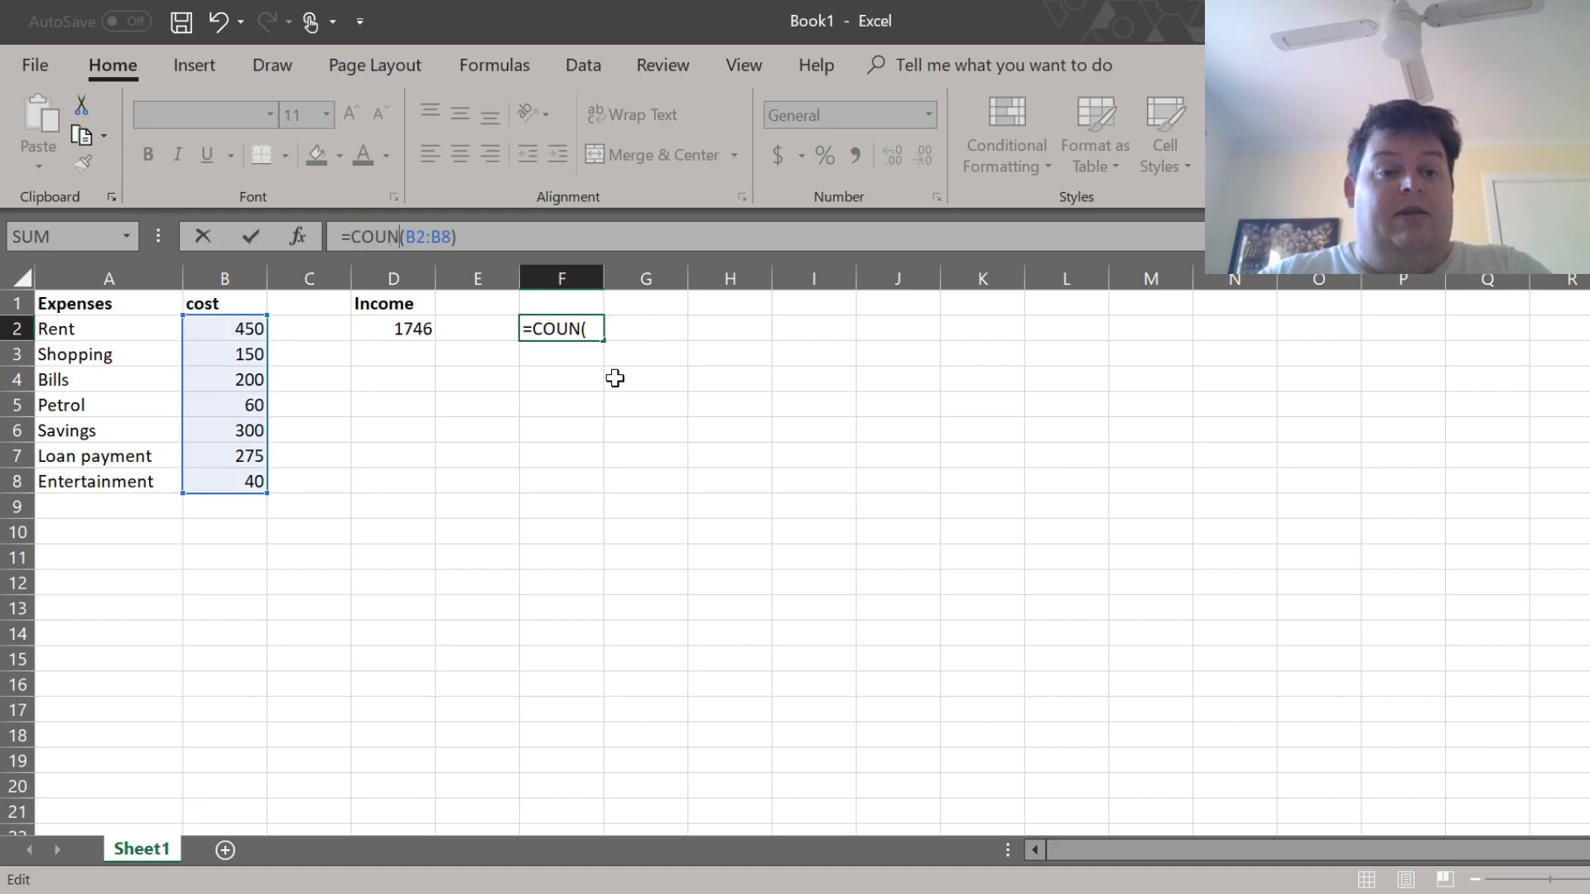
{"action": "type", "text": "T"}
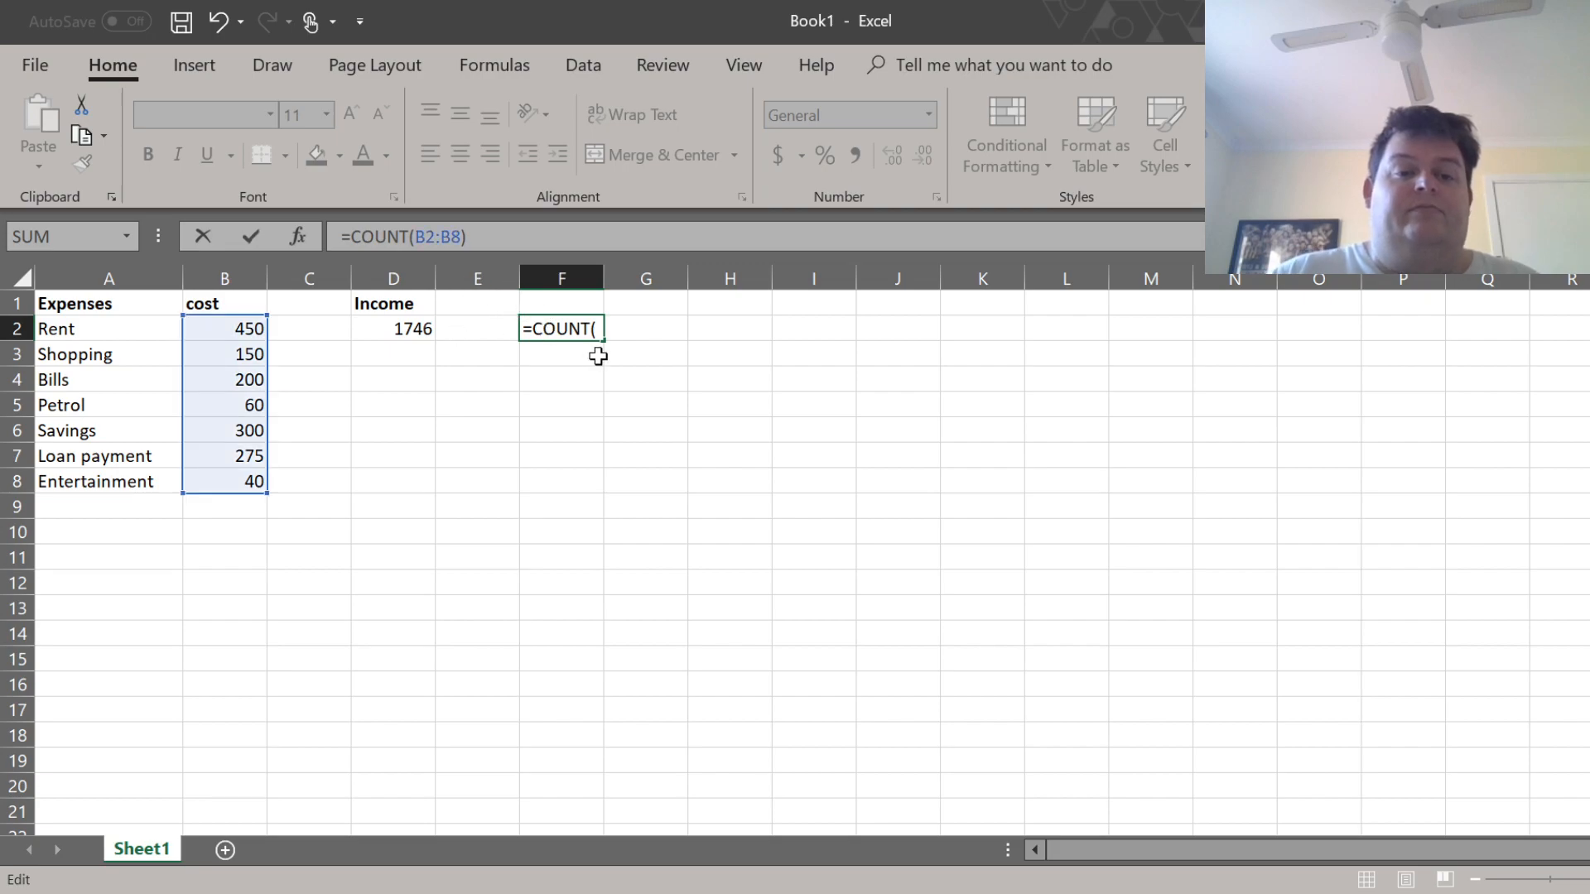
{"action": "key", "text": "Return"}
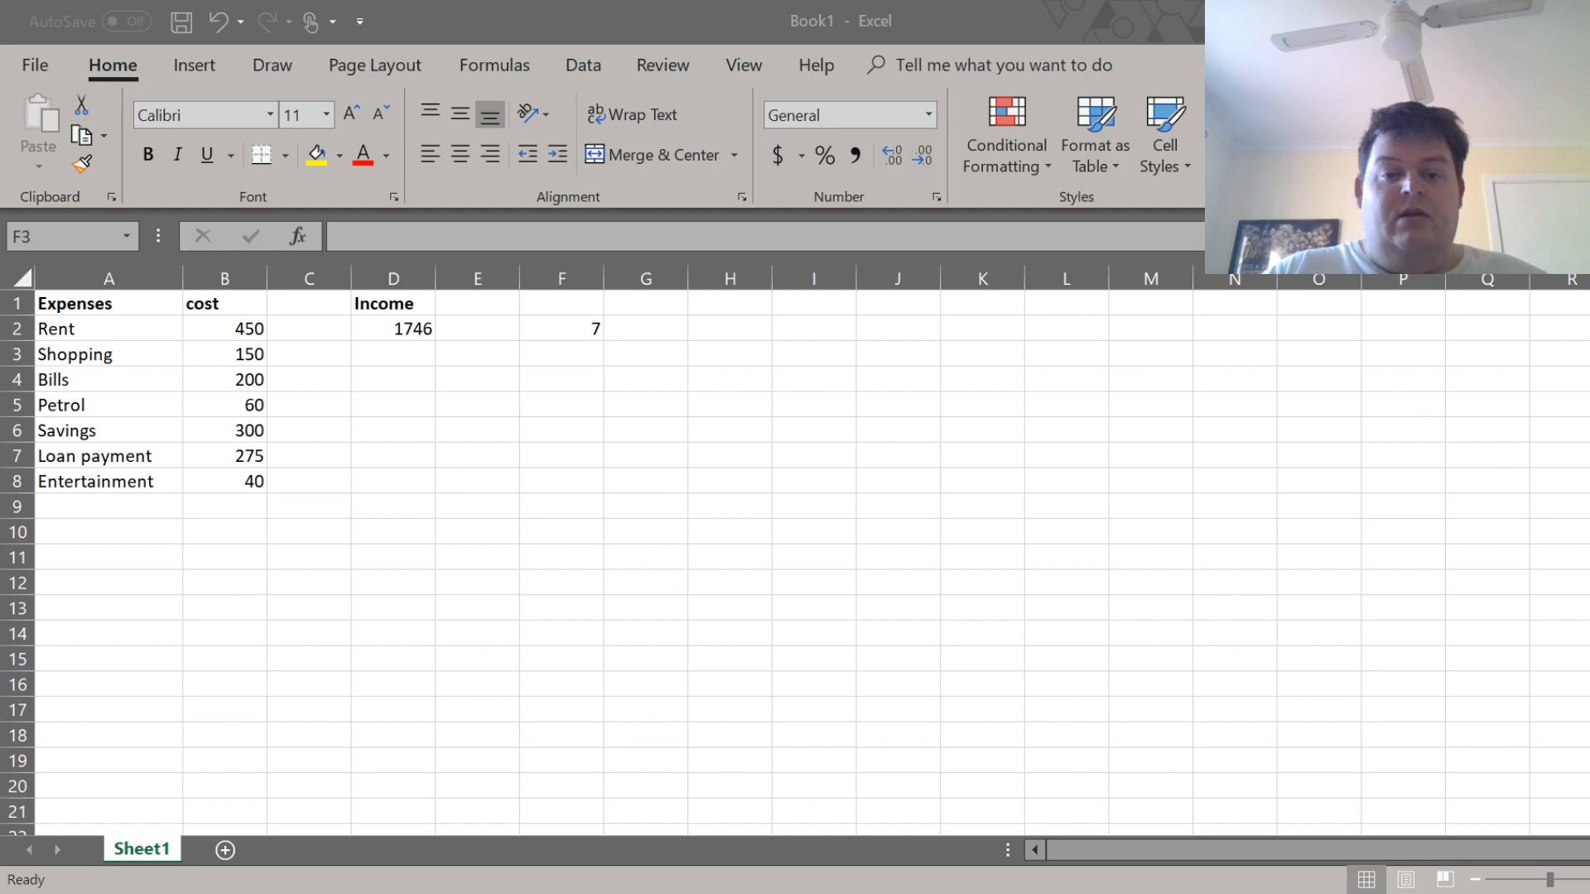
- Replace the function in cell F2 with MIN so the formula reads =MIN(B2:B8)
{"action": "key", "text": "alt+Tab"}
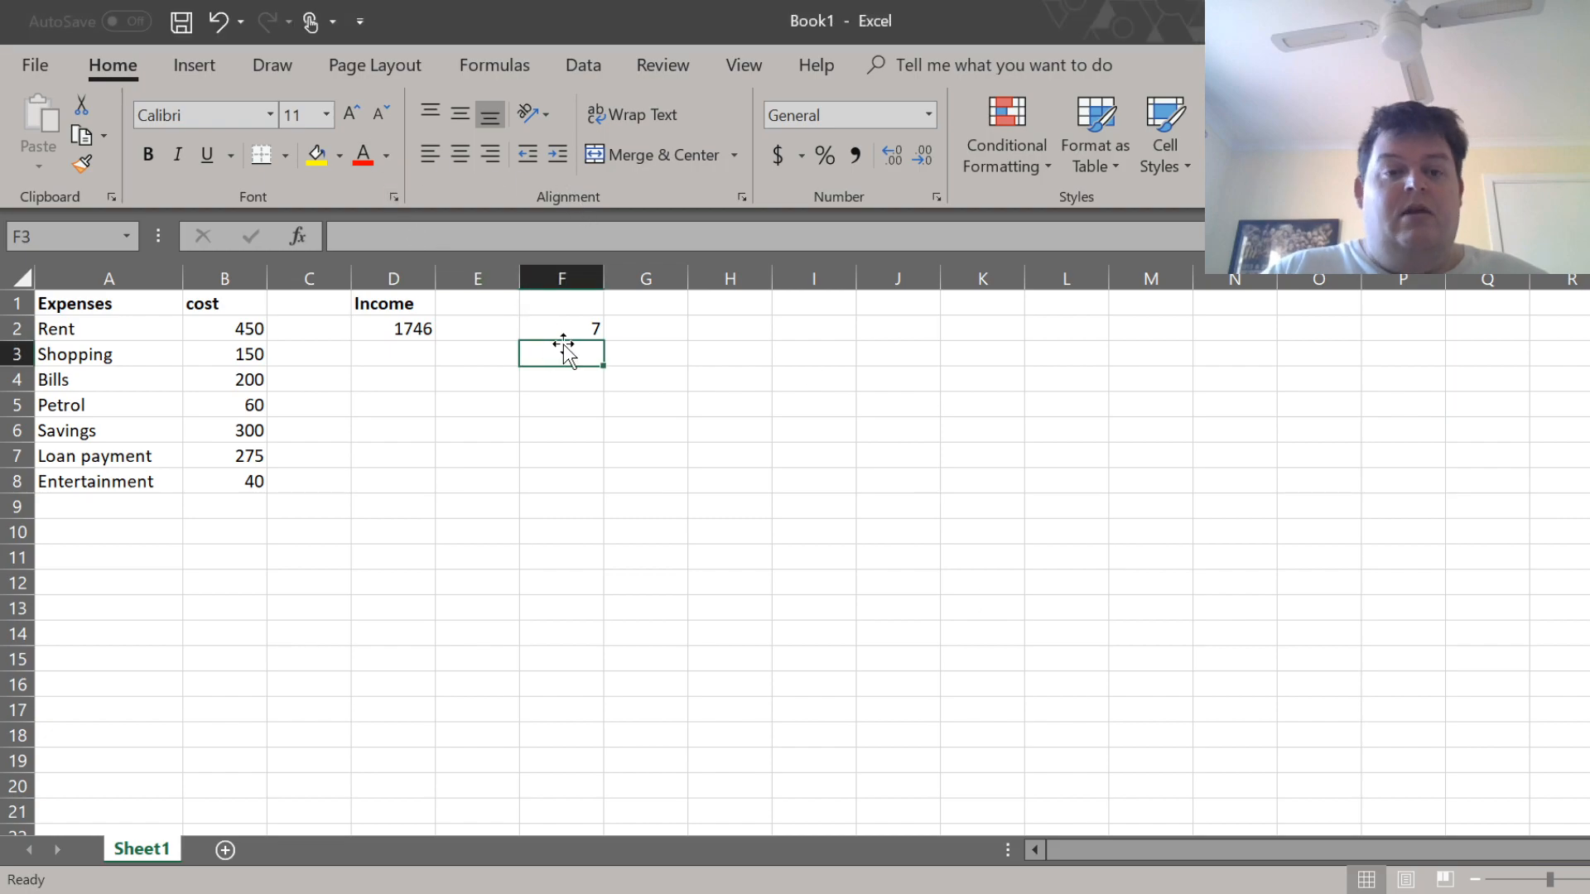
{"action": "left_click", "coordinate": [560, 330]}
{"action": "left_click", "coordinate": [416, 237]}
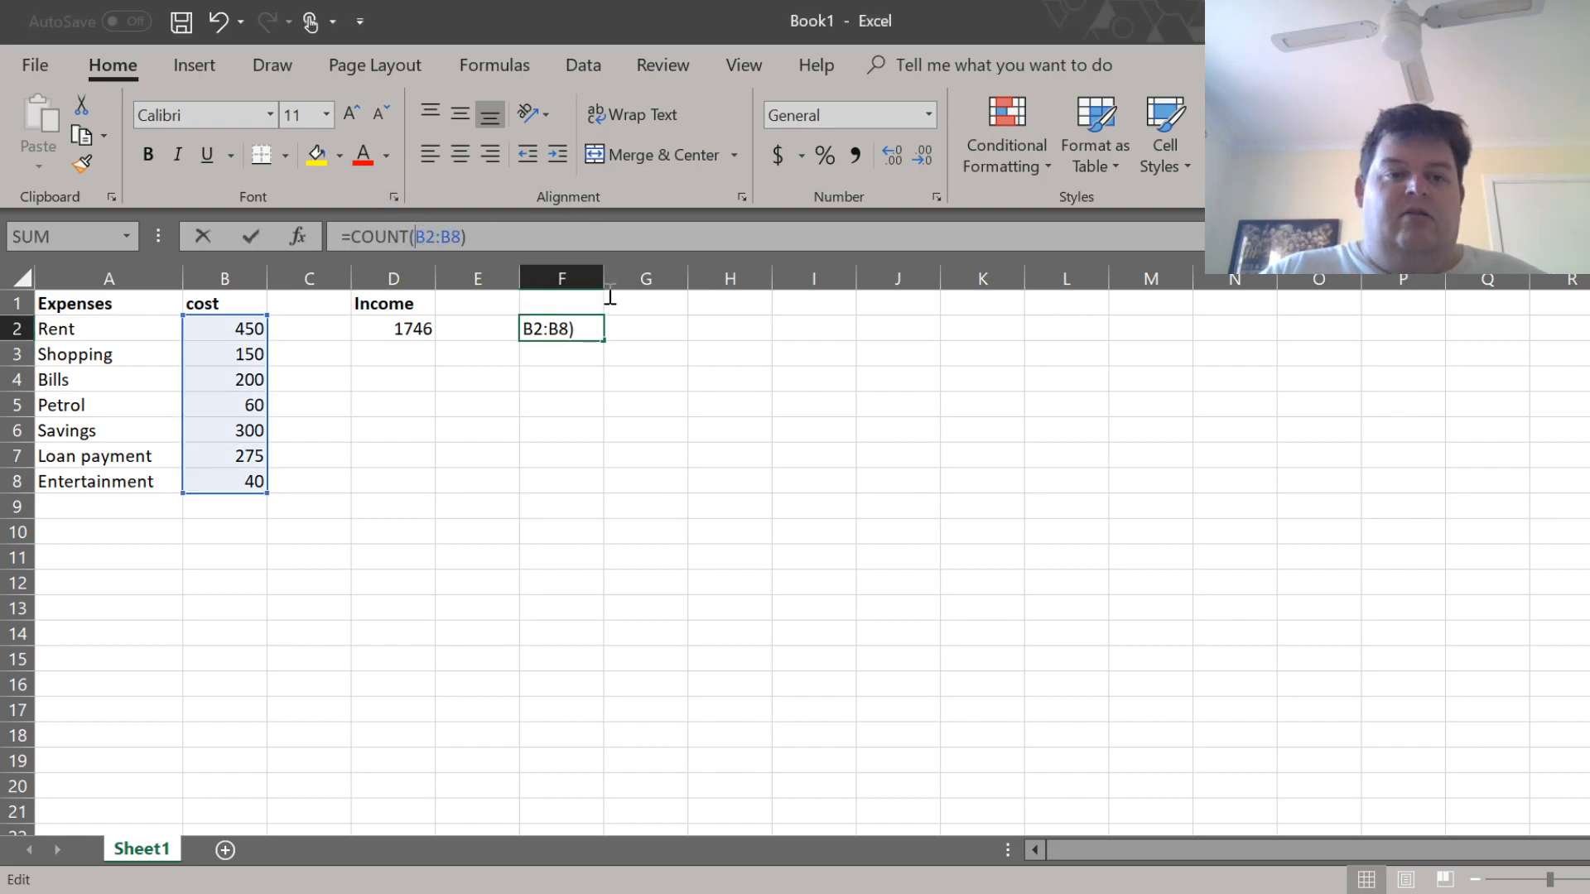
{"action": "key", "text": "Left"}
{"action": "key", "text": "BackSpace"}
{"action": "key", "text": "BackSpace"}
{"action": "key", "text": "BackSpace"}
{"action": "key", "text": "BackSpace"}
{"action": "key", "text": "BackSpace"}
{"action": "type", "text": "MI"}
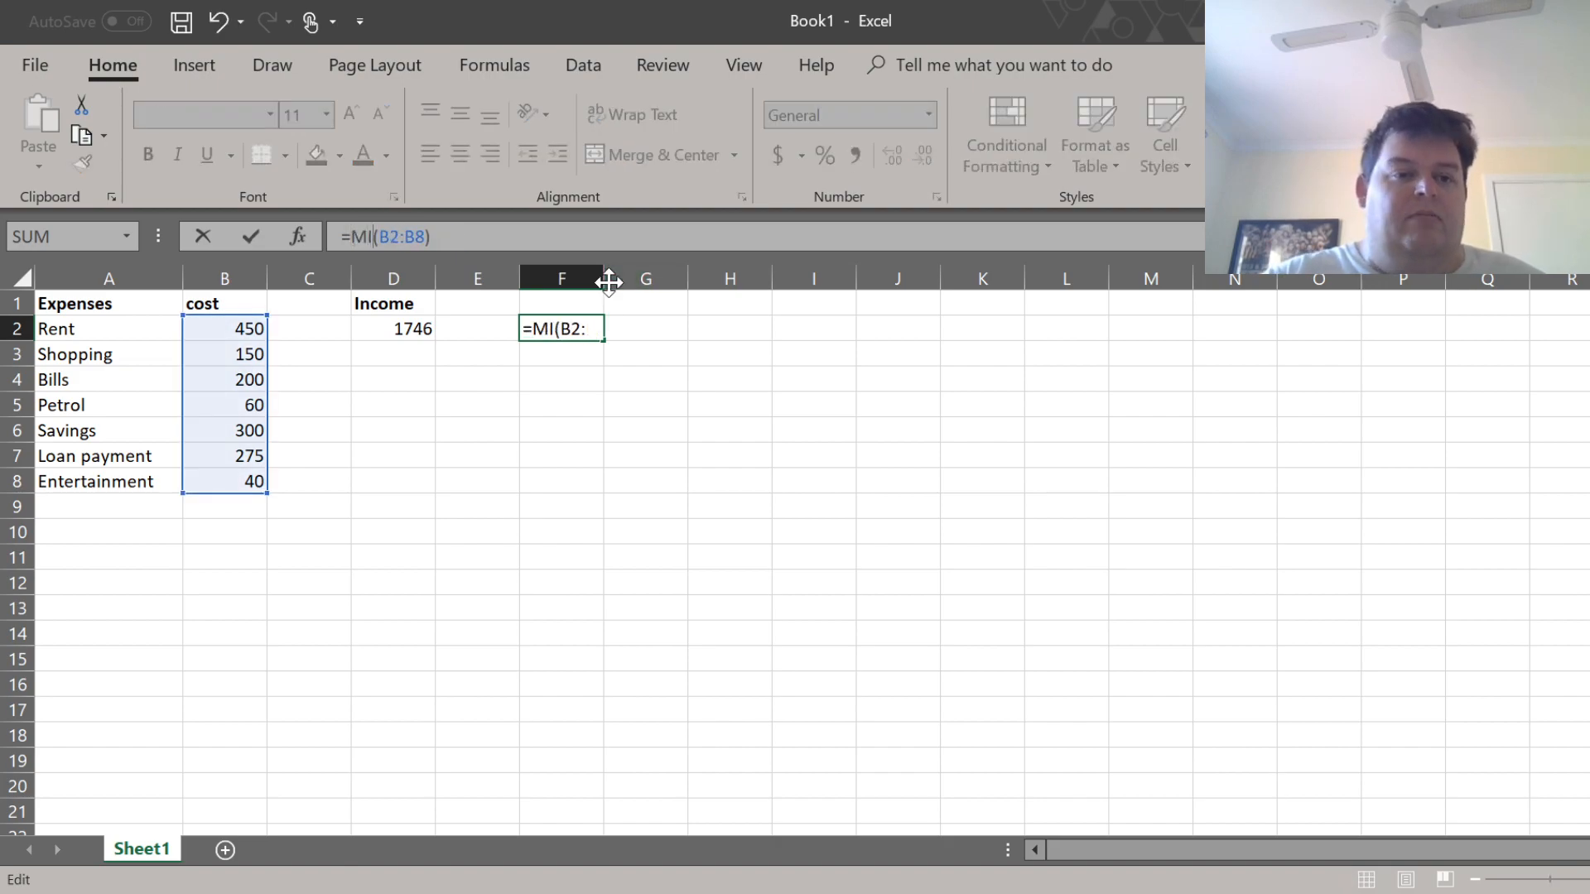
{"action": "type", "text": "N"}
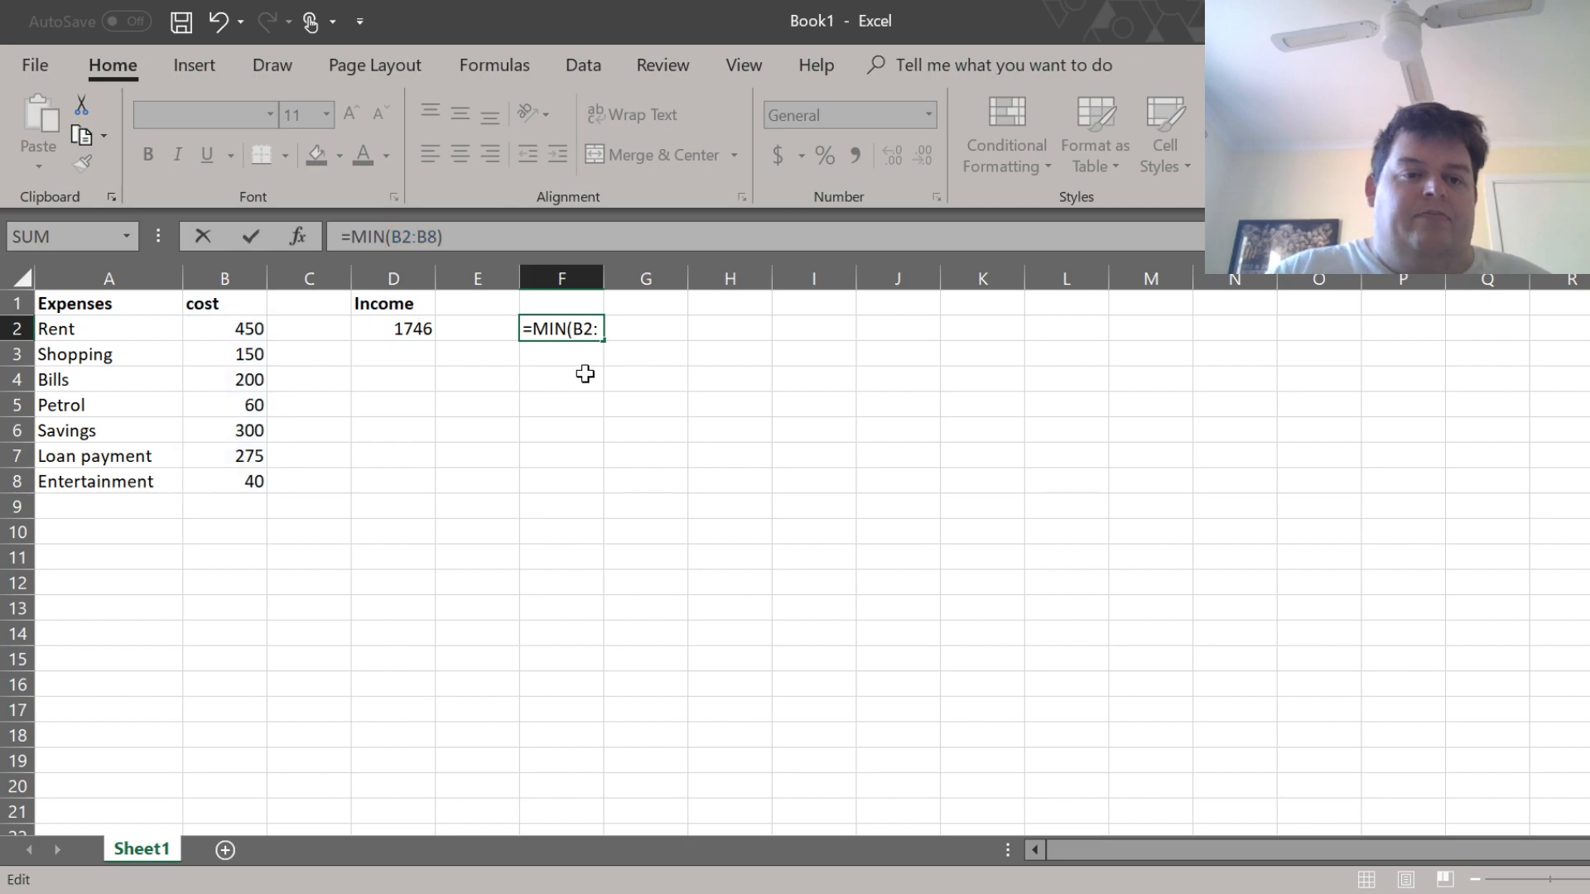
{"action": "key", "text": "Return"}
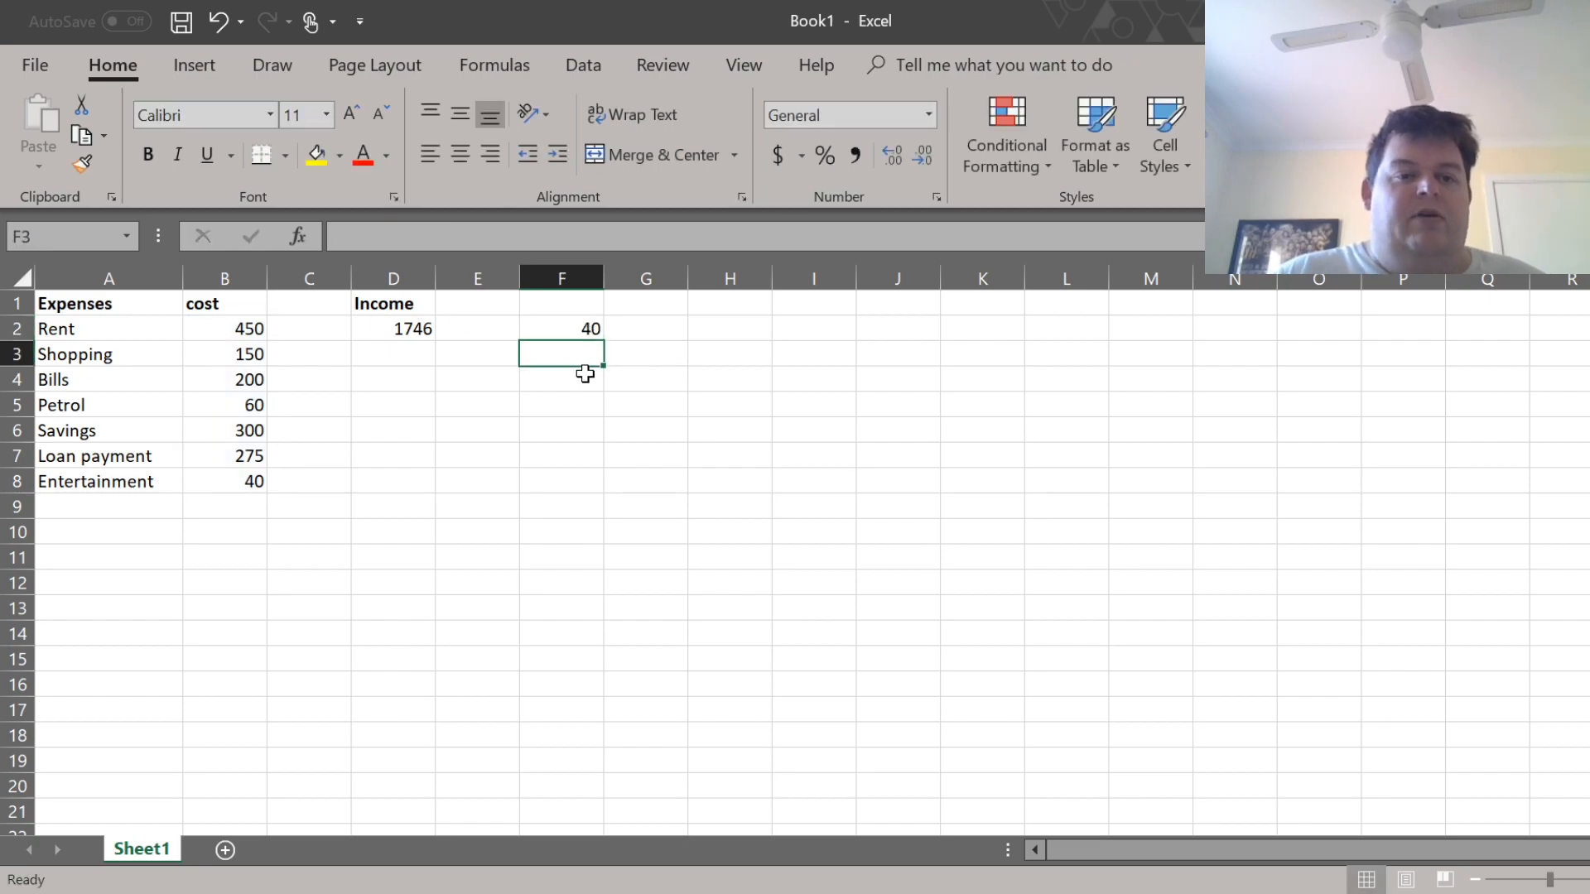
- Replace the function in cell F2 with MAX so the formula reads =MAX(B2:B8)
{"action": "key", "text": "Up"}
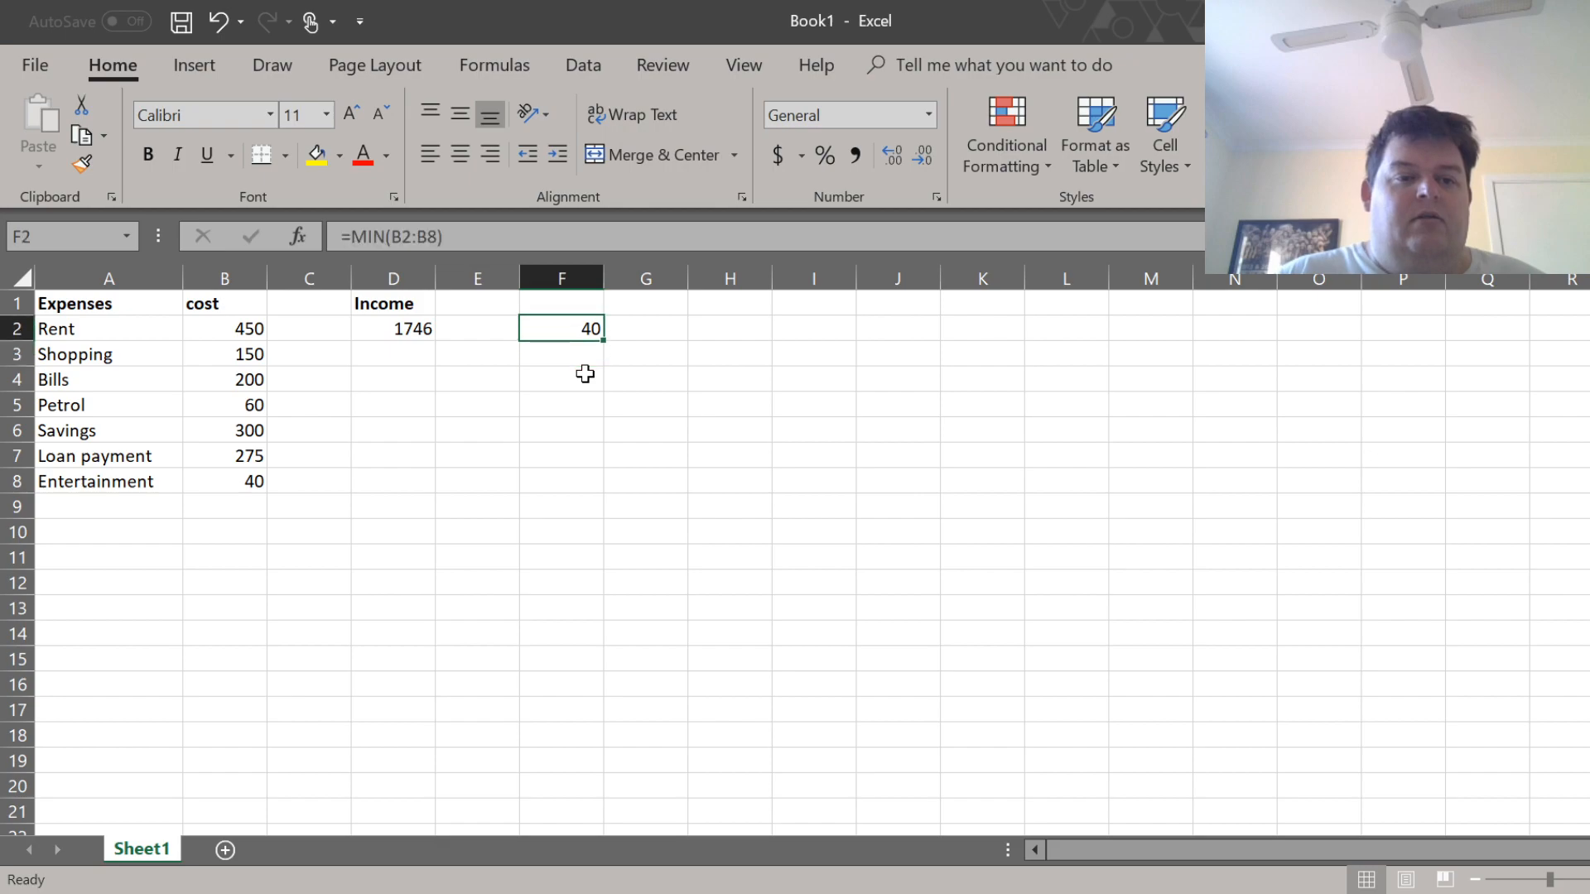
{"action": "left_click", "coordinate": [394, 238]}
{"action": "key", "text": "BackSpace"}
{"action": "key", "text": "BackSpace"}
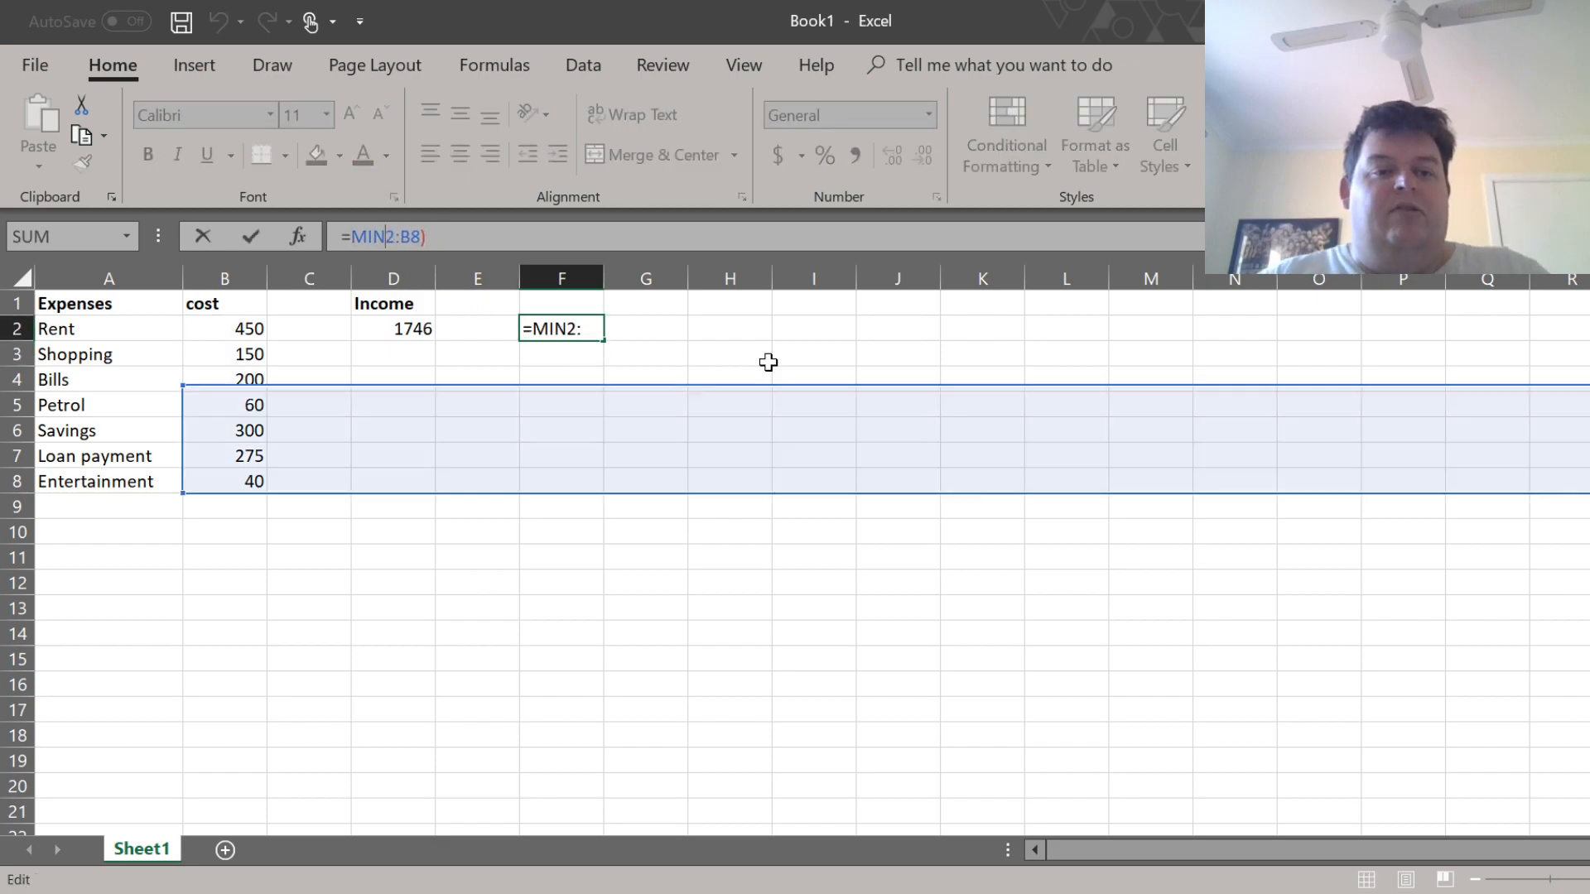
{"action": "key", "text": "BackSpace"}
{"action": "key", "text": "BackSpace"}
{"action": "type", "text": "AX("}
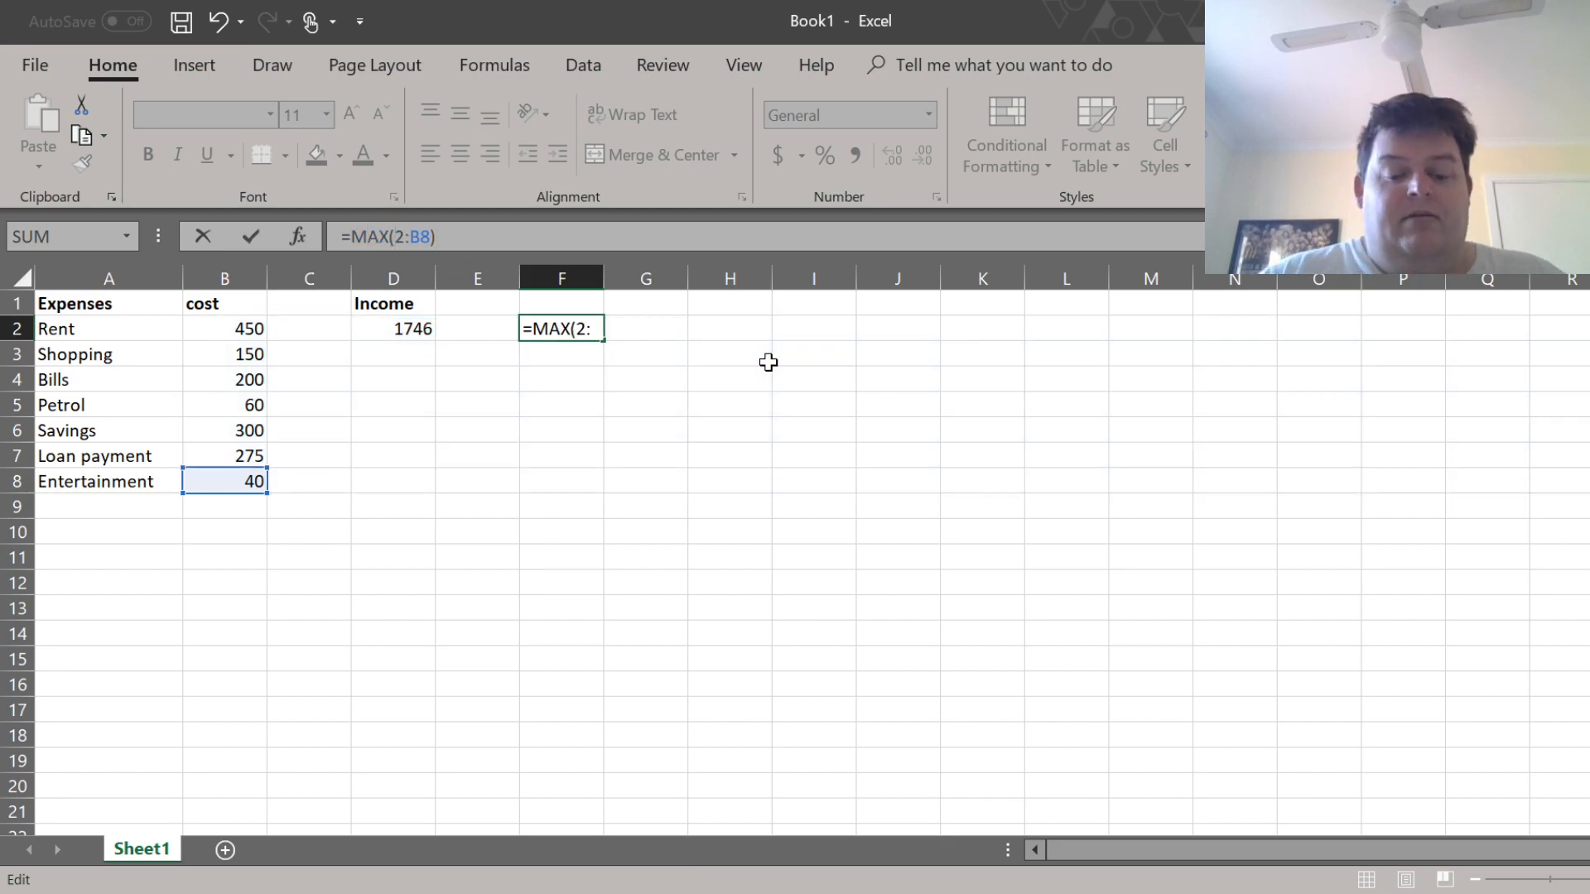
{"action": "type", "text": "B"}
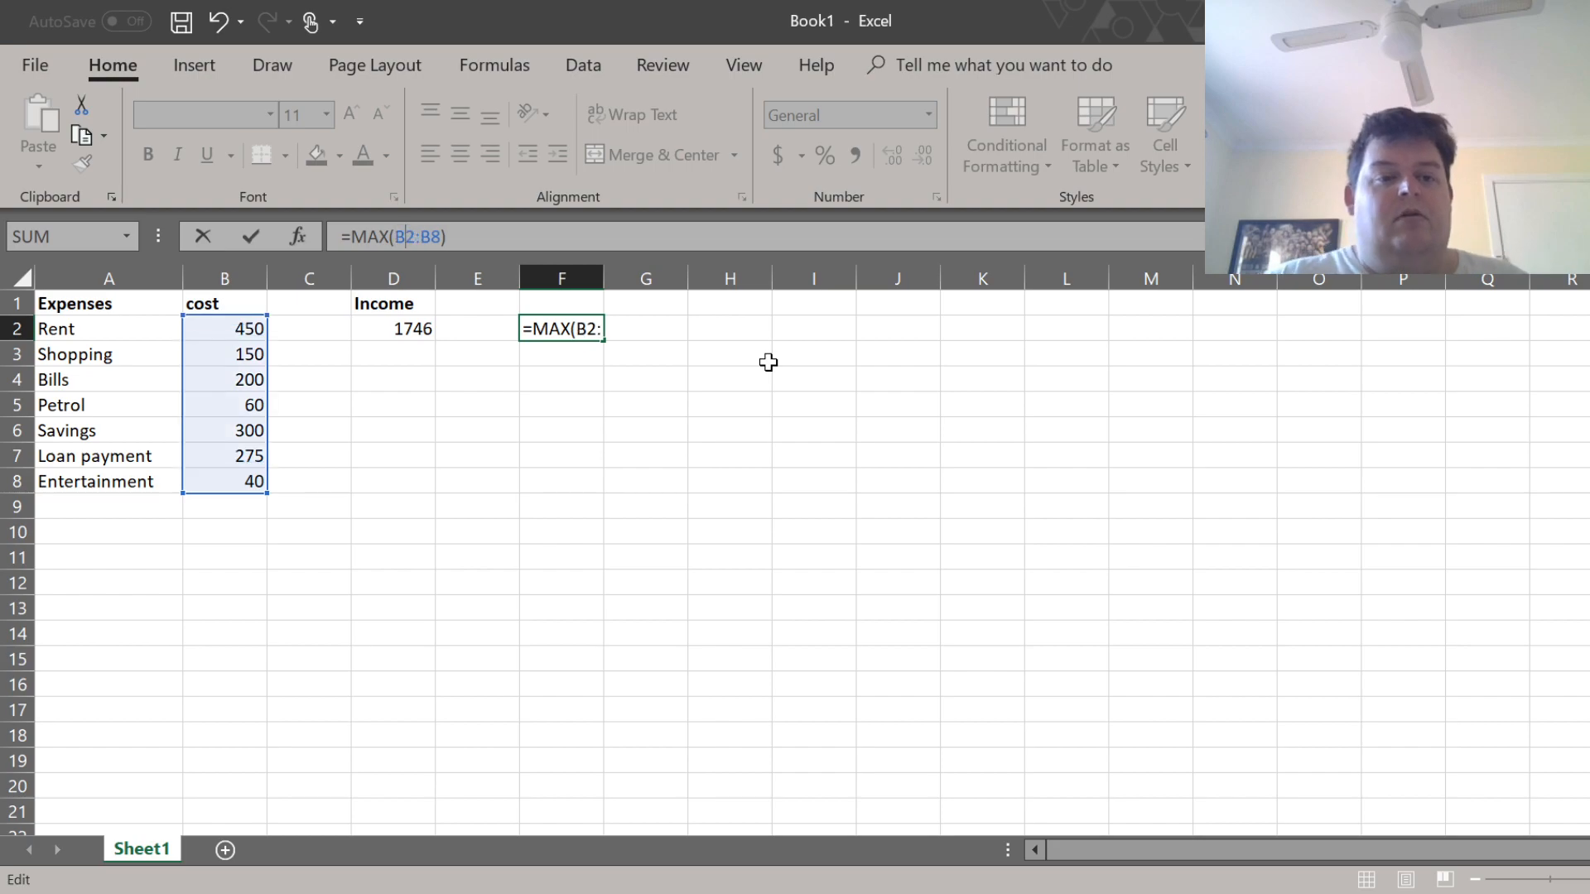
{"action": "key", "text": "ctrl+Return"}
{"action": "key", "text": "Return"}
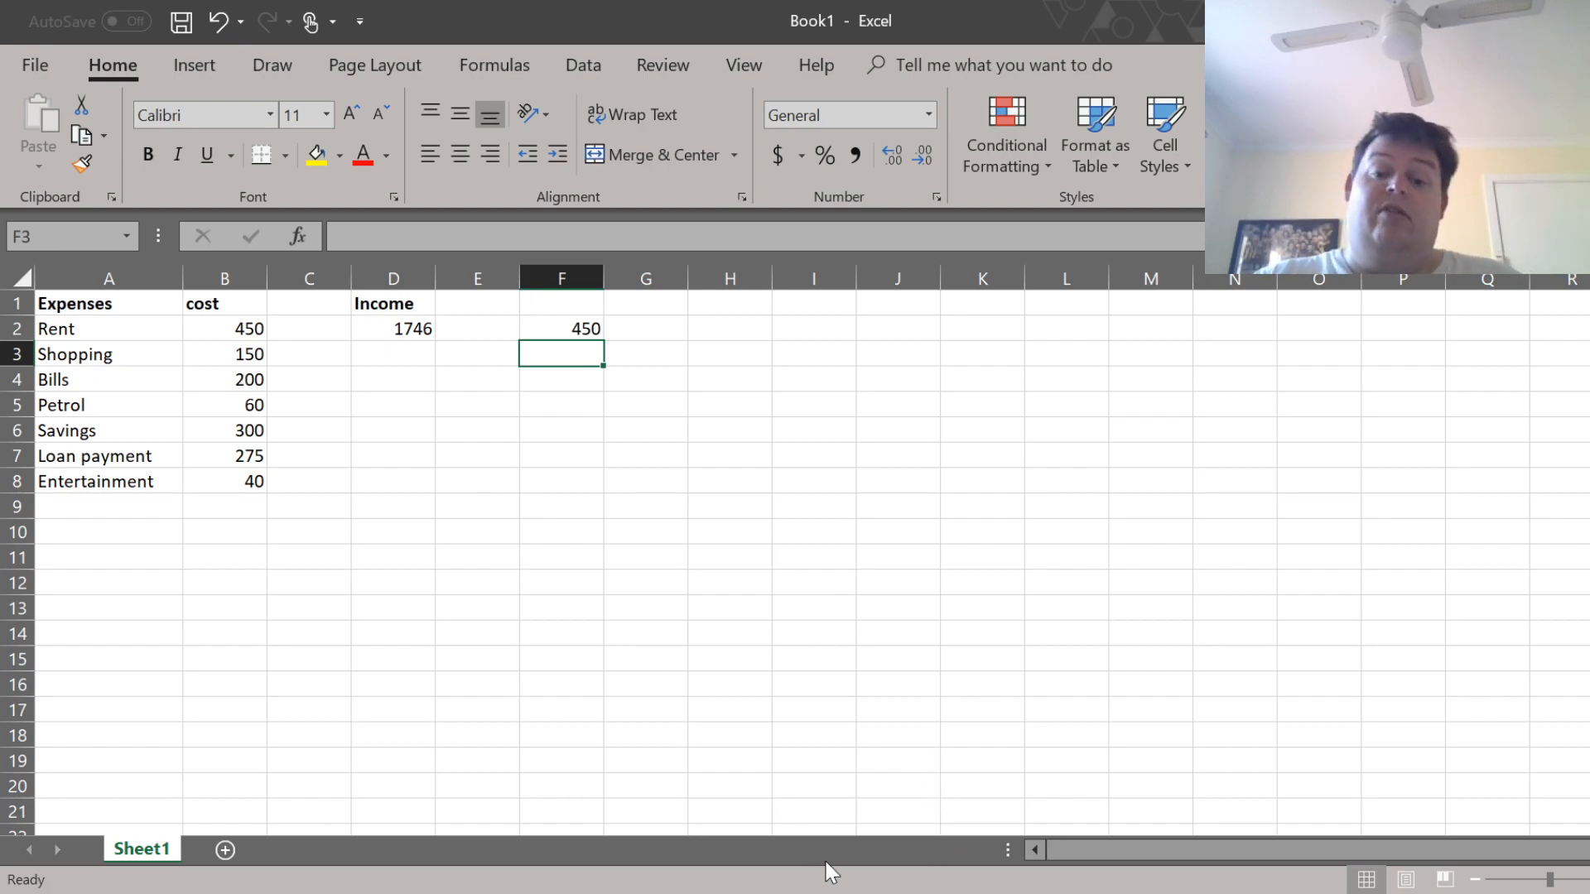
{"action": "left_click", "coordinate": [754, 892]}
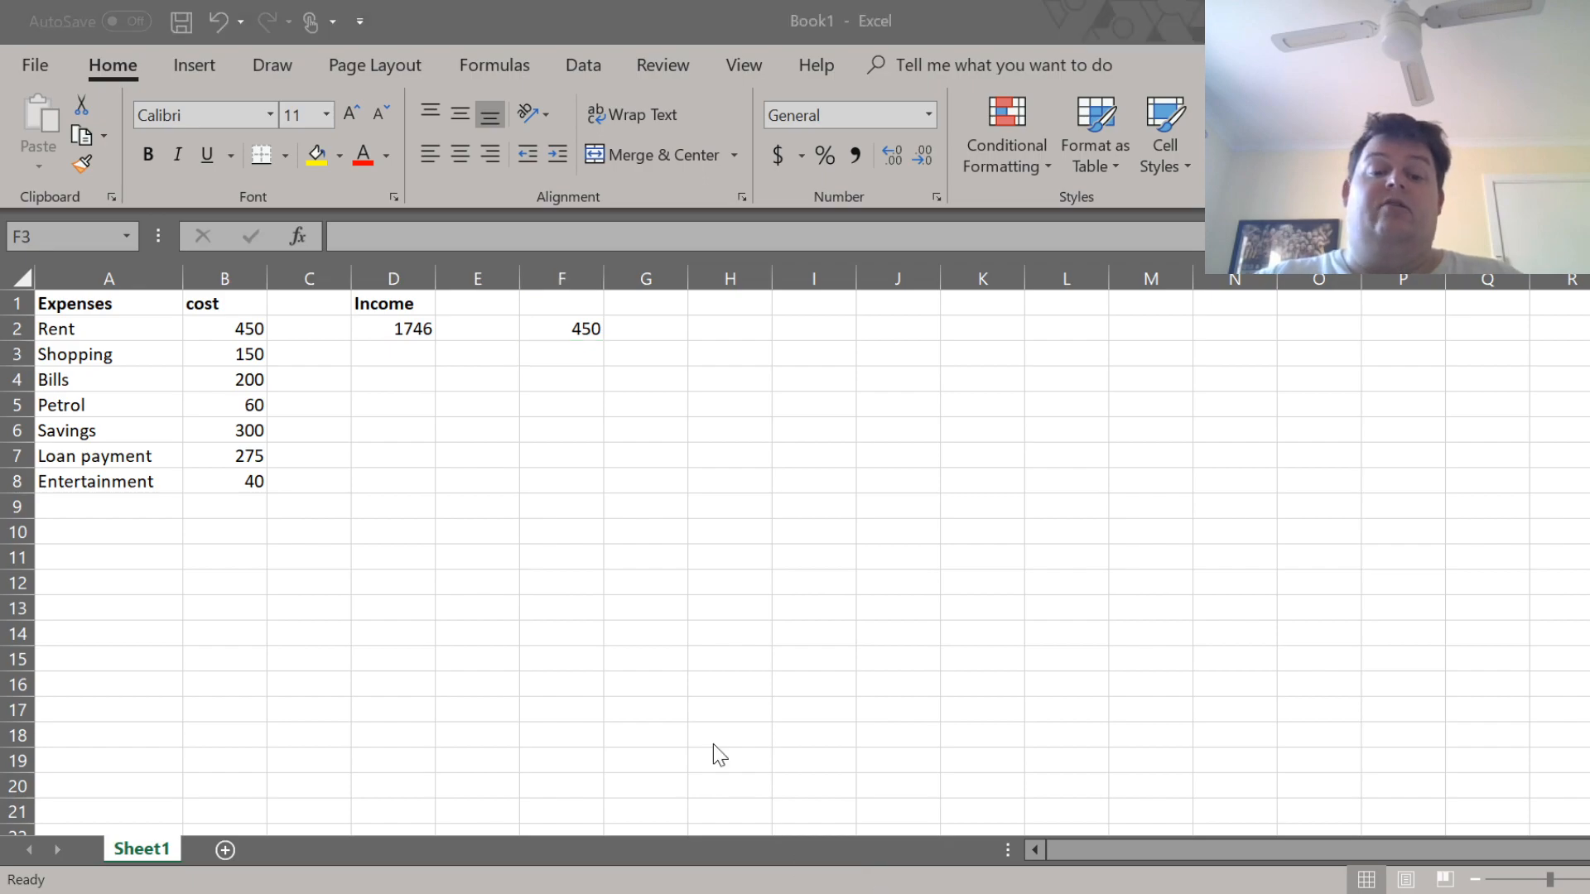